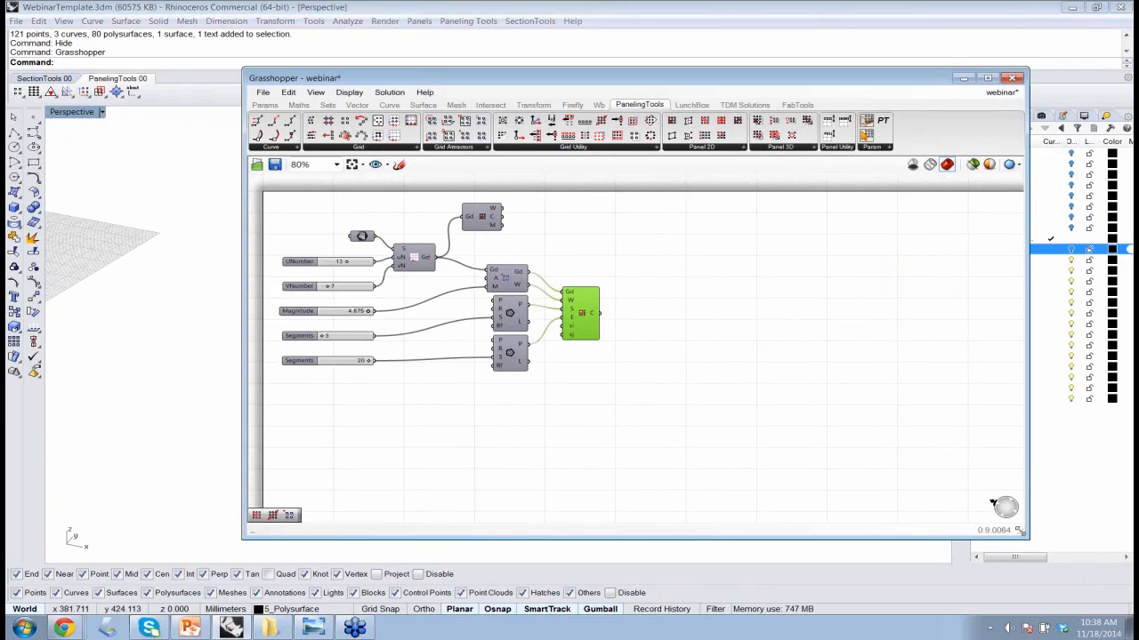
# Step: Shrink the Grasshopper window and move it clear of the pattern preview in the Perspective viewport
pyautogui.moveTo(1028, 538); pyautogui.dragTo(660, 405)
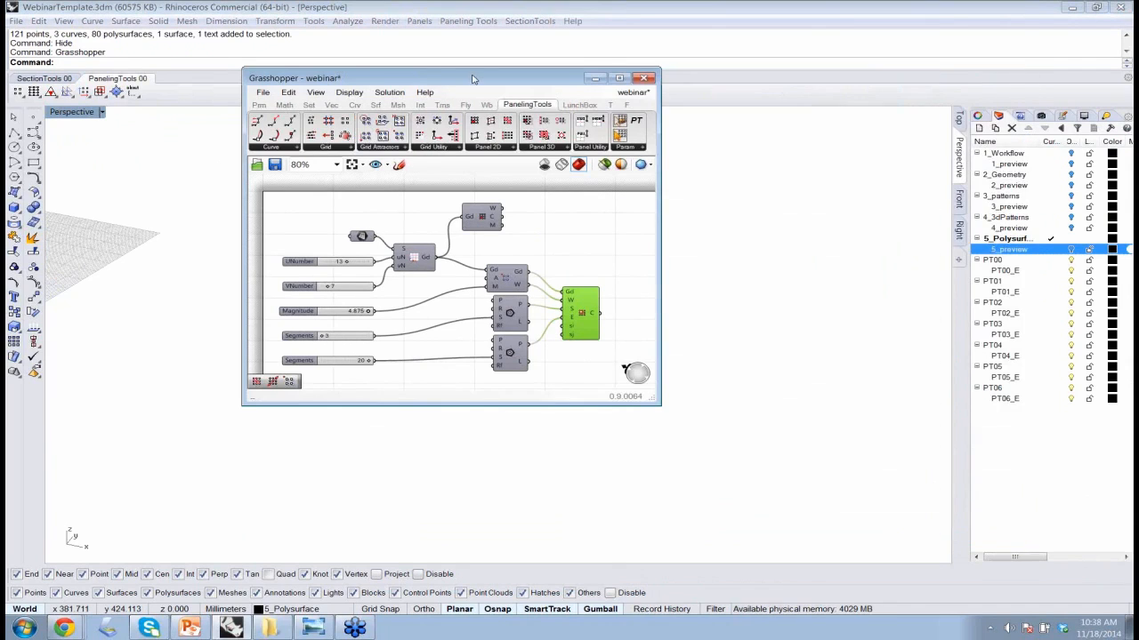
pyautogui.moveTo(474, 78); pyautogui.dragTo(731, 91)
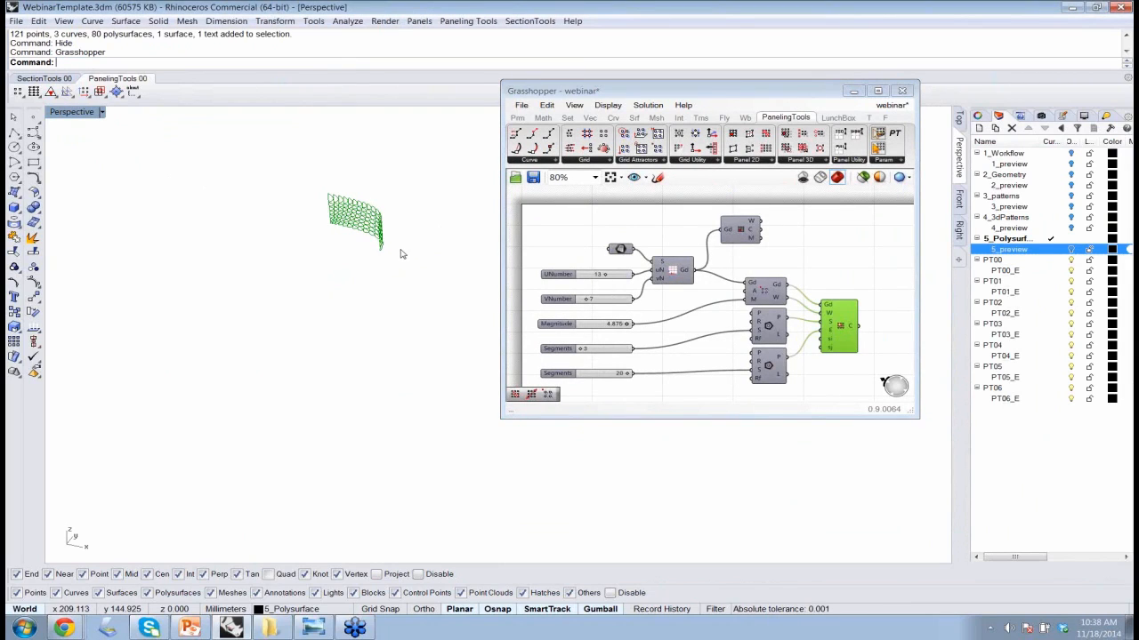
# Step: Frame the pattern preview in the Perspective viewport by drawing a helper line beneath it, zooming to that line and deleting it
pyautogui.write('Line')
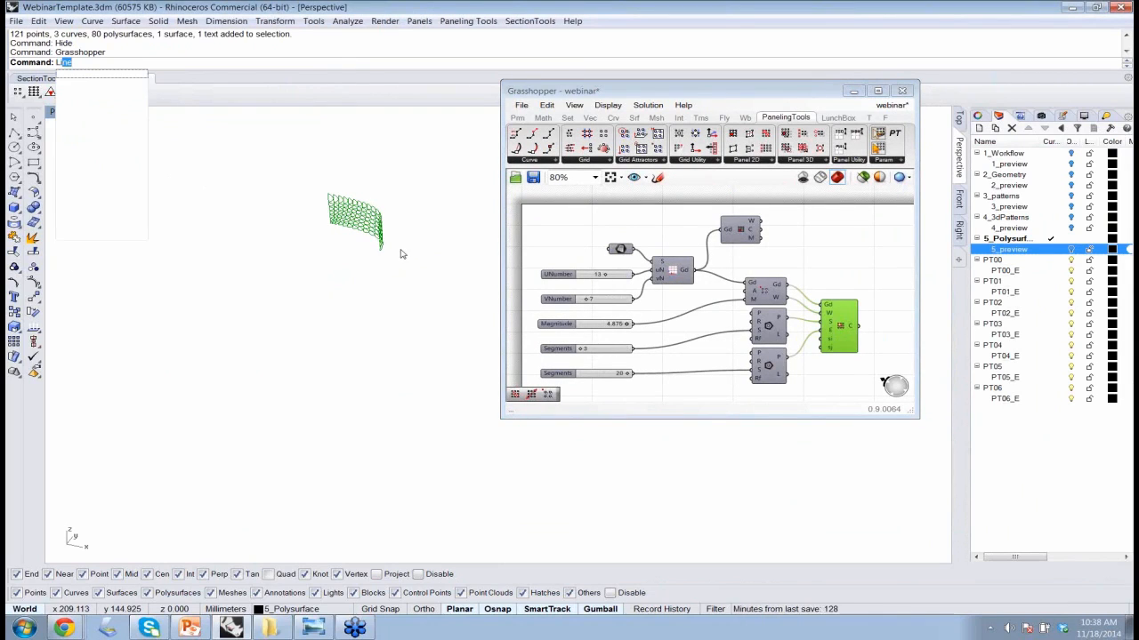
pyautogui.press('Return')
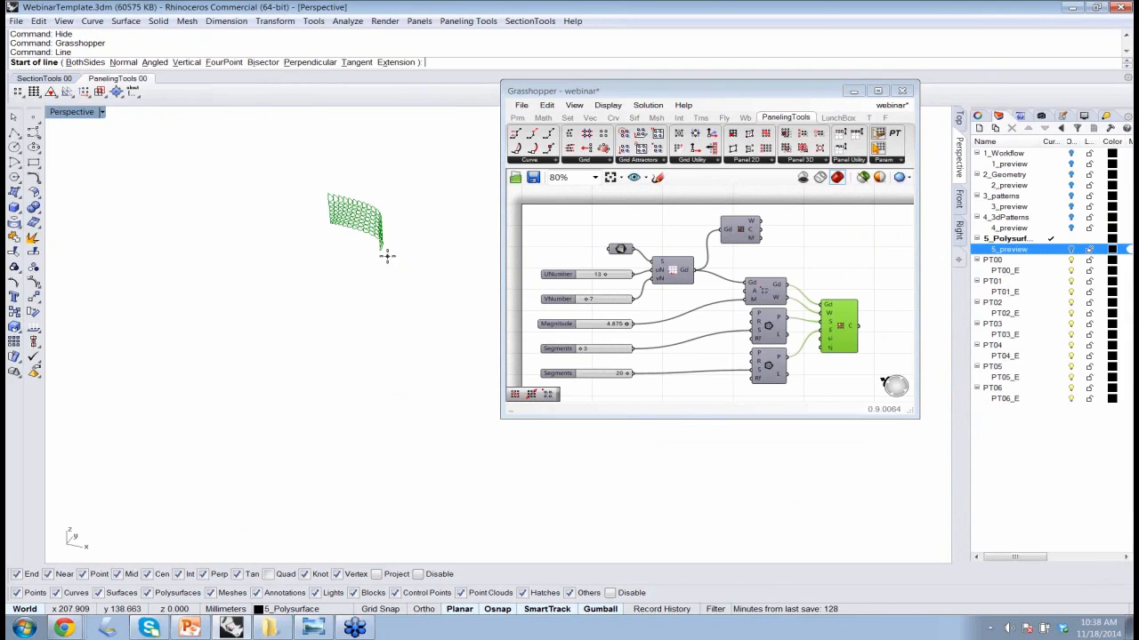
pyautogui.click(384, 250)
pyautogui.click(325, 233)
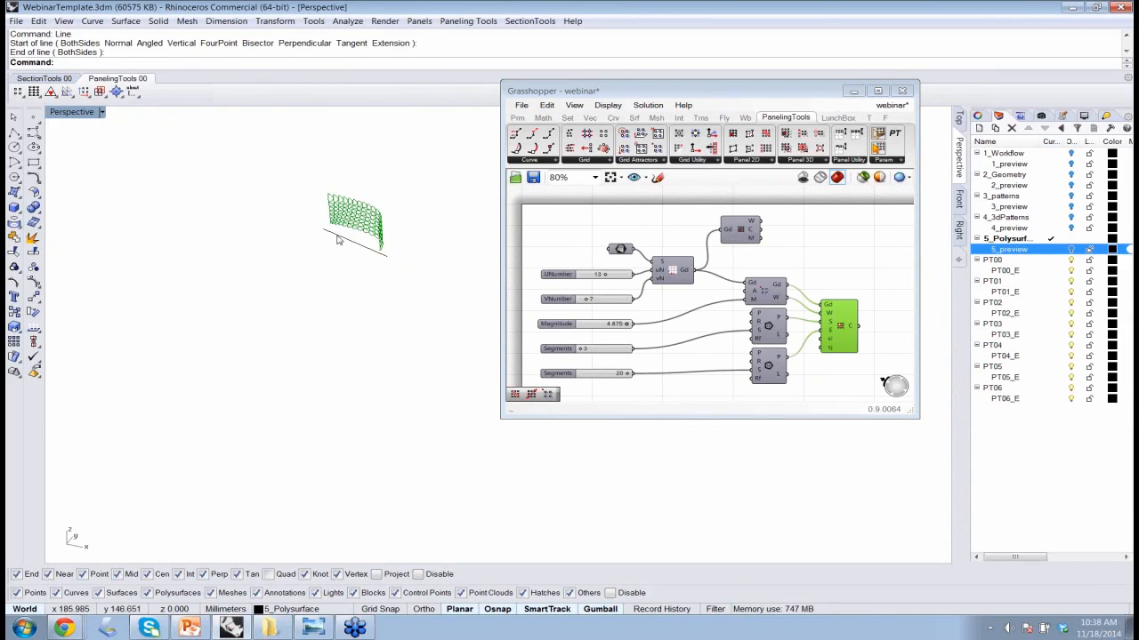
pyautogui.write('Zoom')
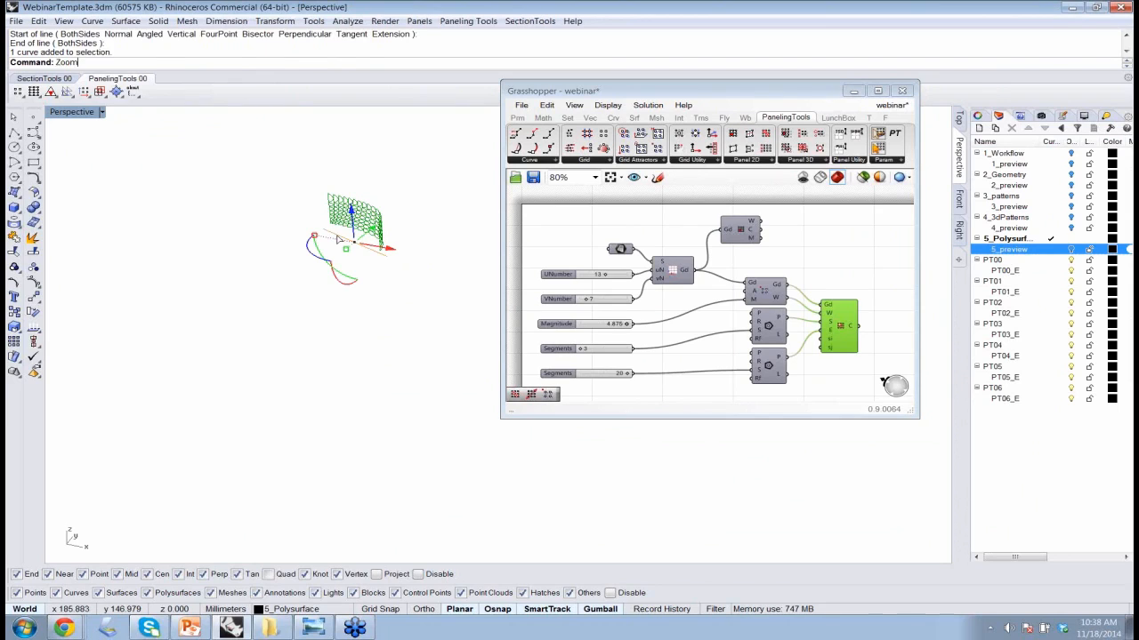
pyautogui.press('Return')
pyautogui.write('s')
pyautogui.press('Return')
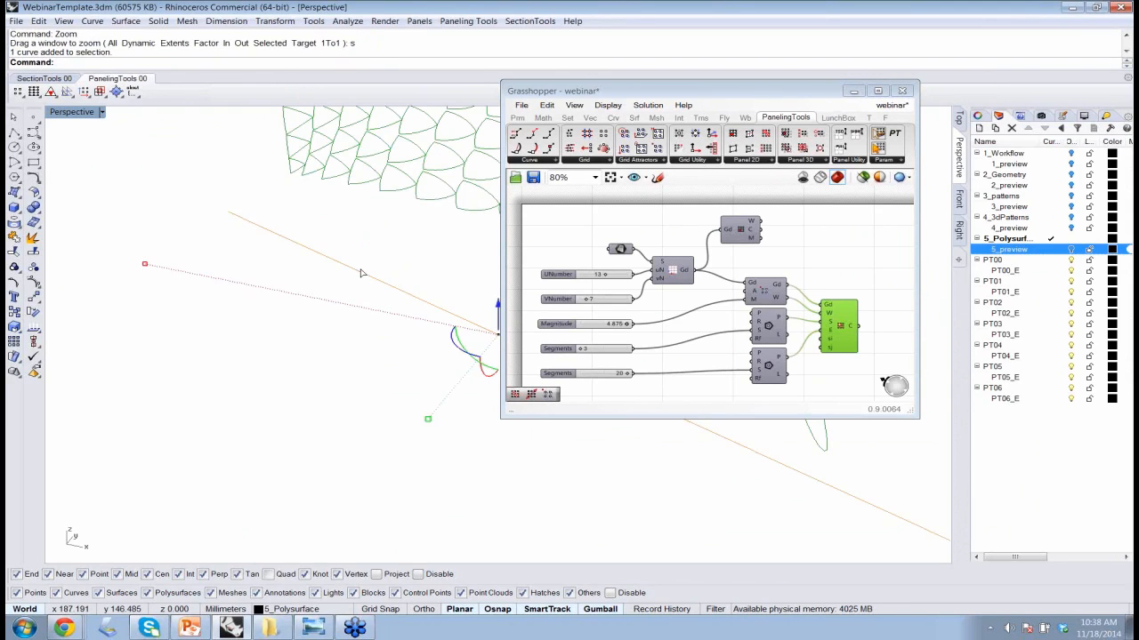
pyautogui.press('Delete')
pyautogui.scroll(-5, 365, 275)
pyautogui.keyDown('shift'); pyautogui.moveTo(400, 260); pyautogui.dragTo(409, 222, button='right'); pyautogui.keyUp('shift')
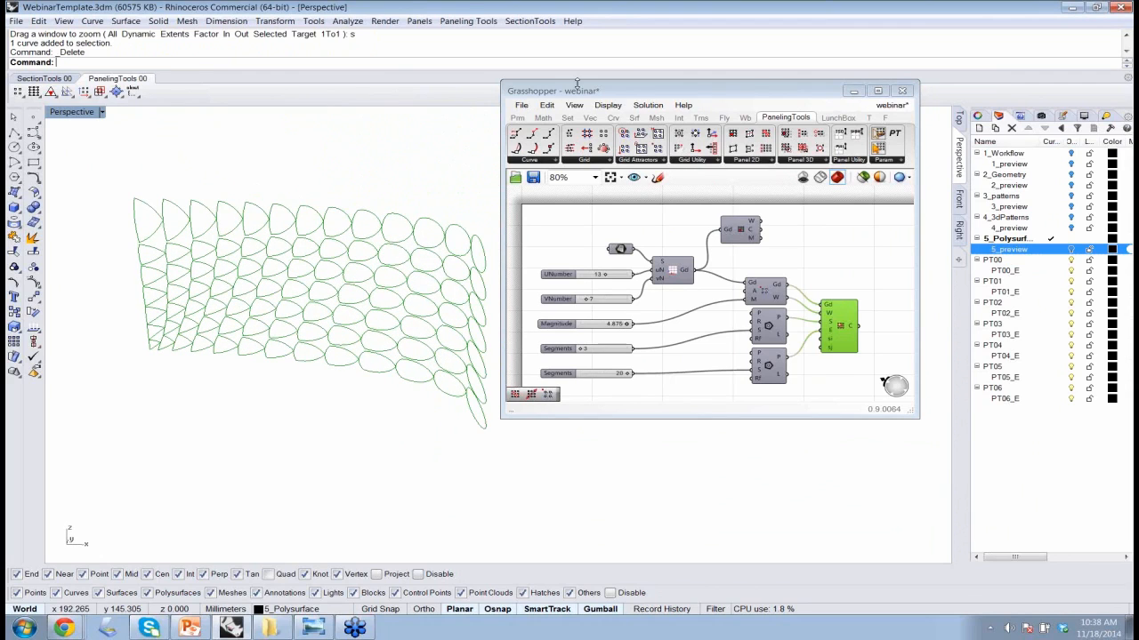
# Step: Move the Grasshopper window away from the pattern, make it taller and wider, and fit the whole definition in its canvas
pyautogui.moveTo(623, 94); pyautogui.dragTo(701, 108)
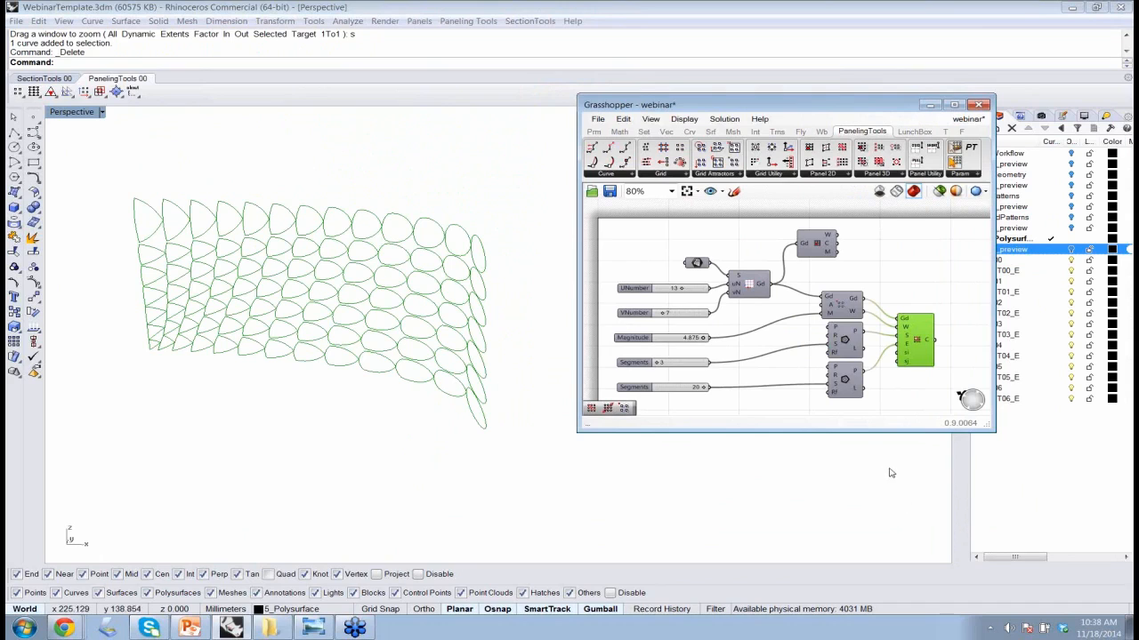
pyautogui.moveTo(893, 434); pyautogui.dragTo(897, 529)
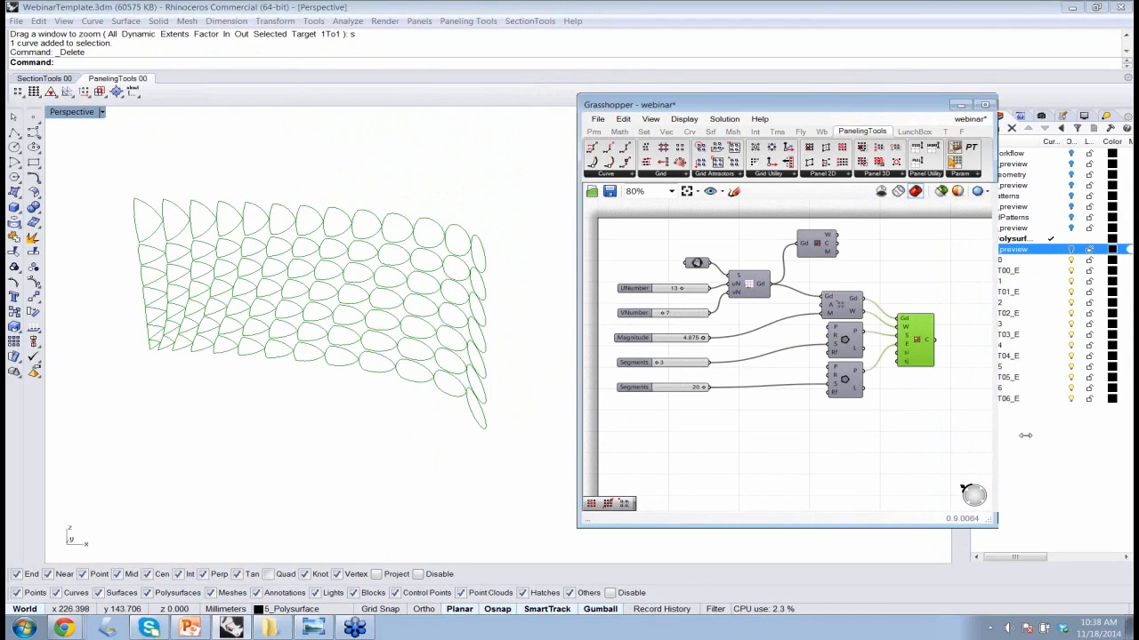
pyautogui.moveTo(997, 435); pyautogui.dragTo(1073, 435)
pyautogui.click(801, 373)
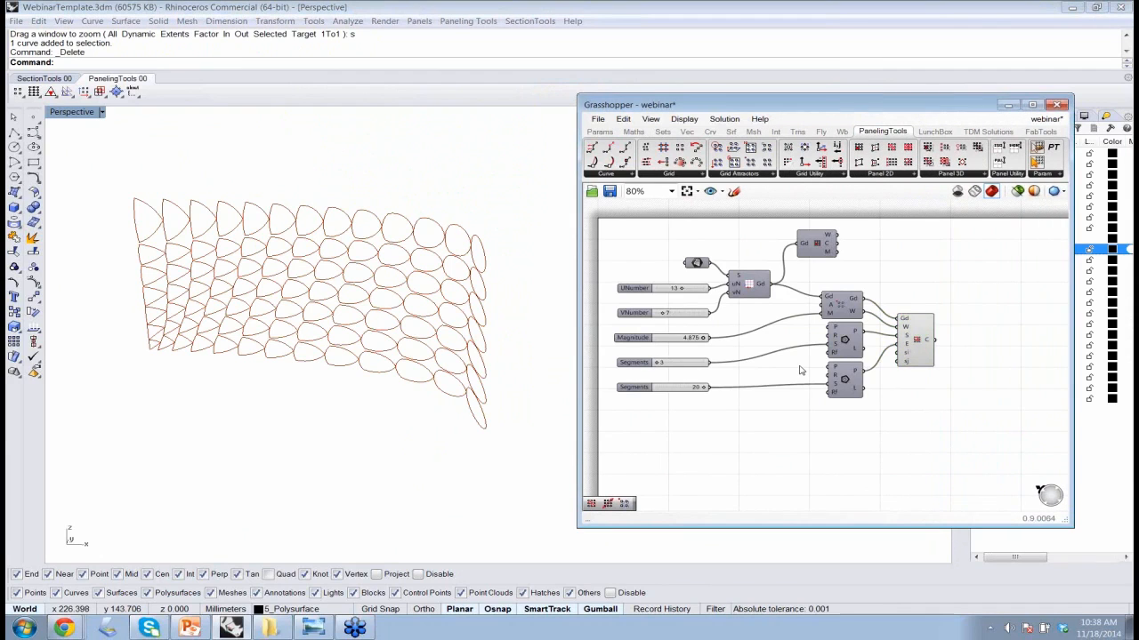
pyautogui.scroll(3, 800, 370)
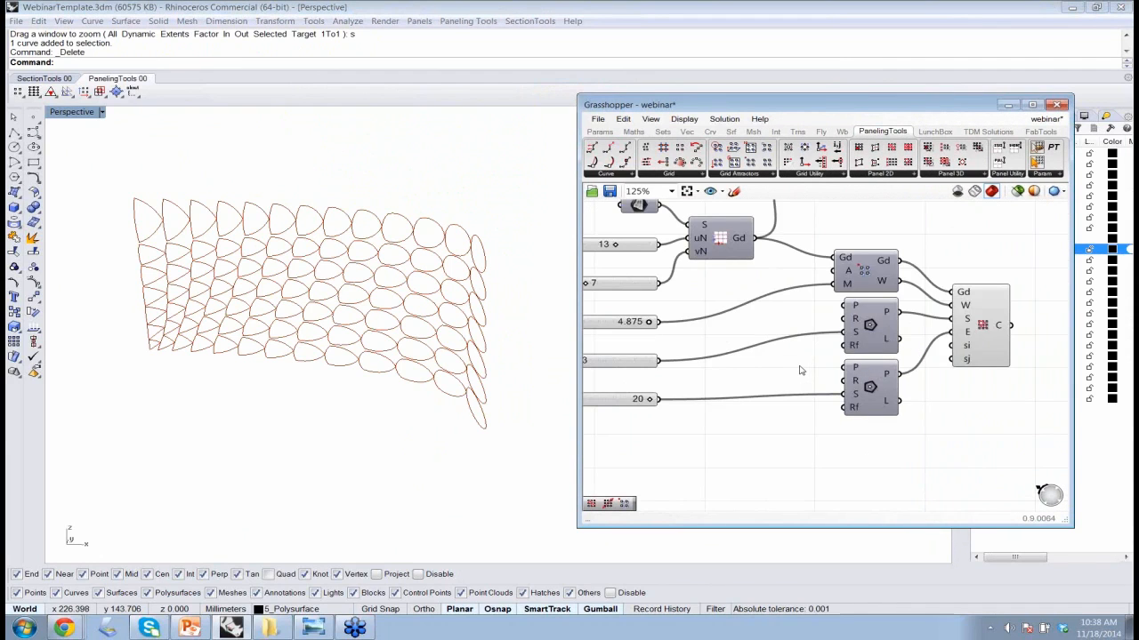
pyautogui.moveTo(800, 370); pyautogui.dragTo(851, 392, button='right')
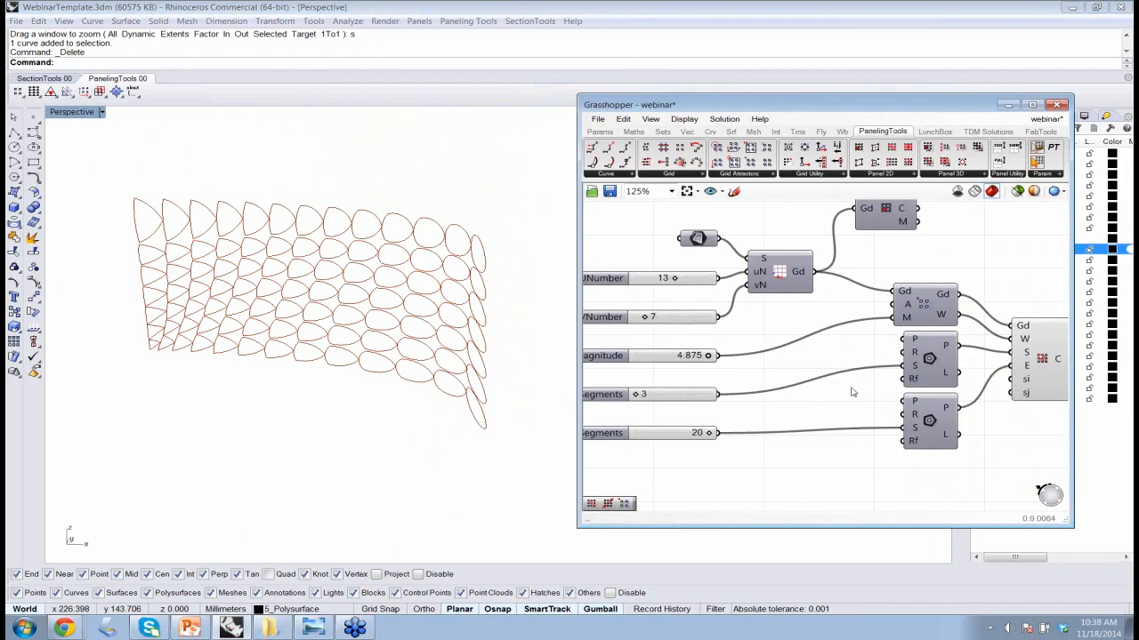
pyautogui.scroll(-2, 852, 392)
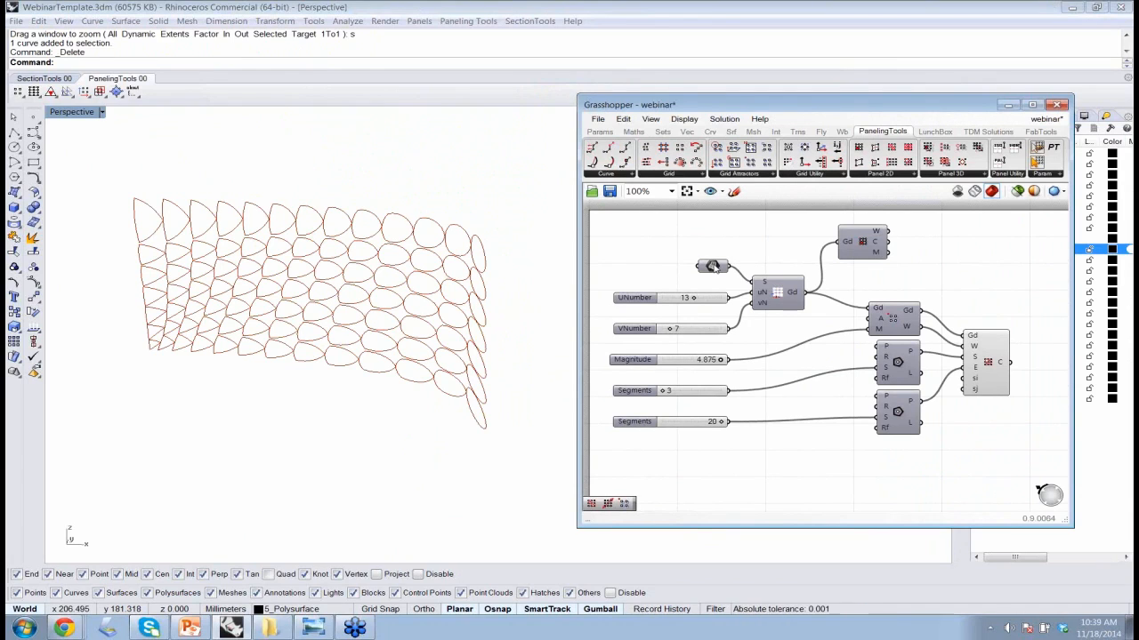
# Step: Turn on the preview of the surface parameter that feeds the paneling grid
pyautogui.click(711, 266)
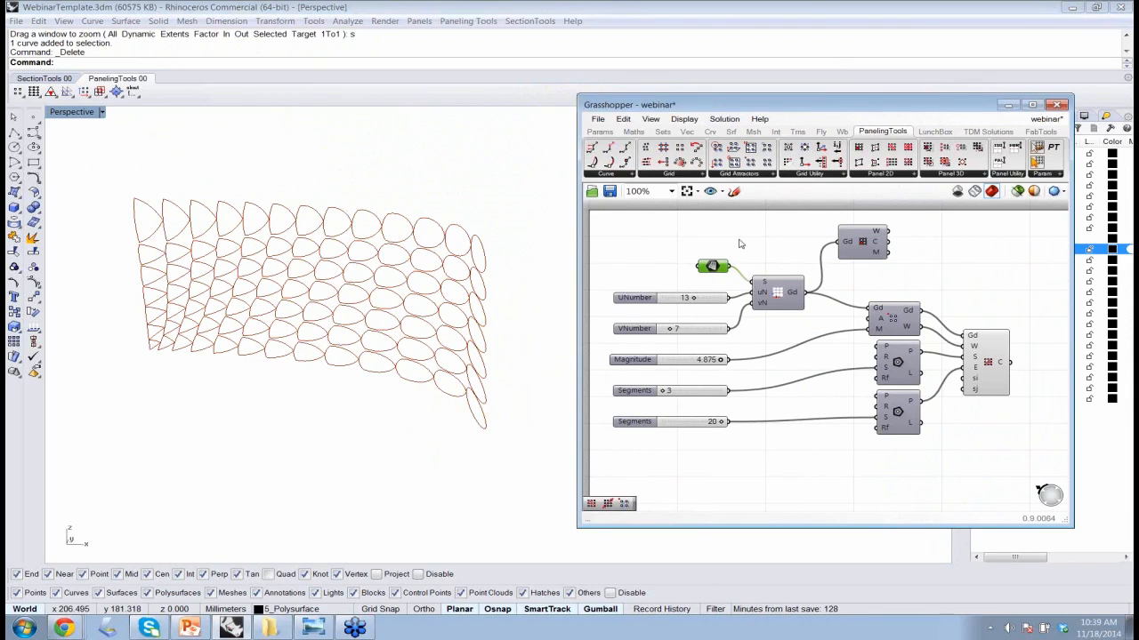
pyautogui.middleClick(738, 255)
pyautogui.click(735, 299)
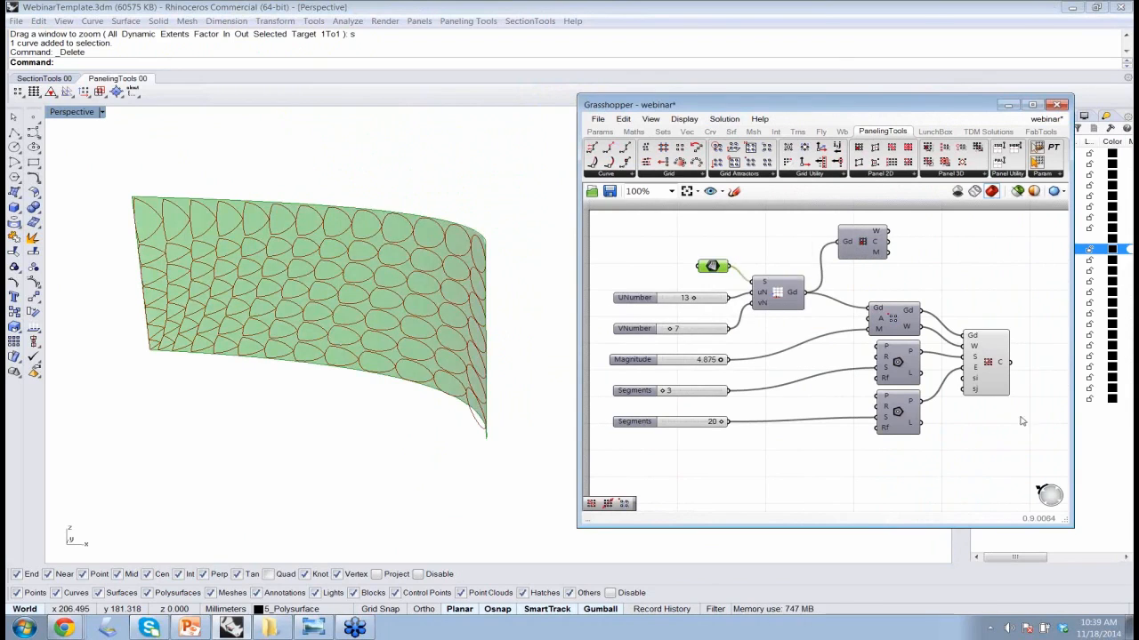
# Step: Hide the preview of the Morph 2D Mean component and show it again
pyautogui.moveTo(1024, 424); pyautogui.dragTo(968, 326)
pyautogui.middleClick(969, 325)
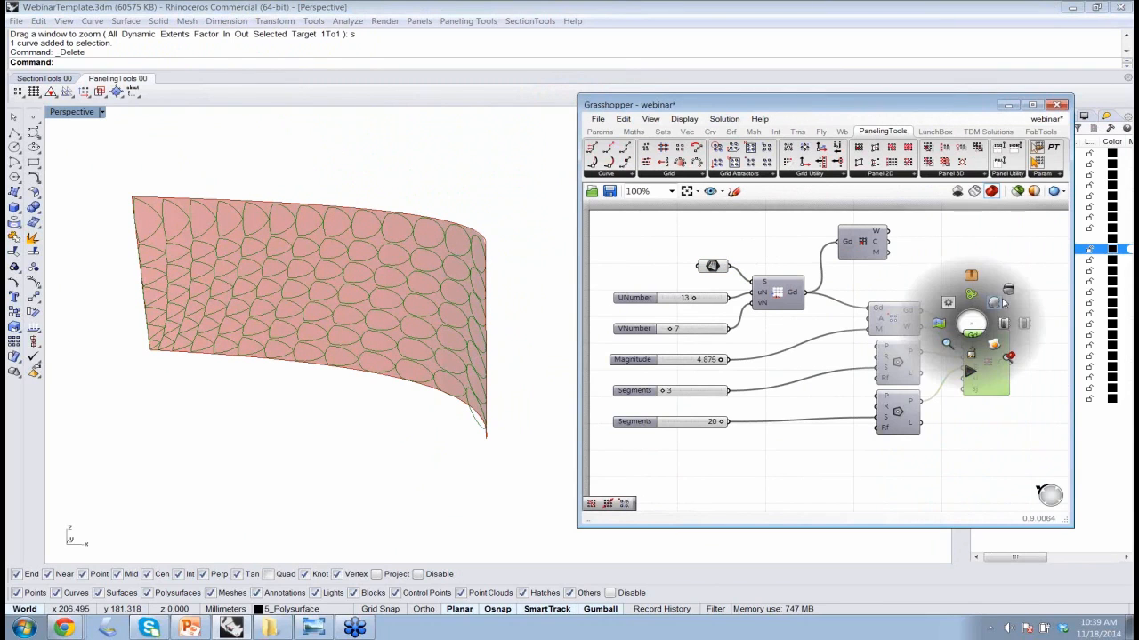
pyautogui.click(1002, 302)
pyautogui.moveTo(401, 305); pyautogui.dragTo(445, 302, button='right')
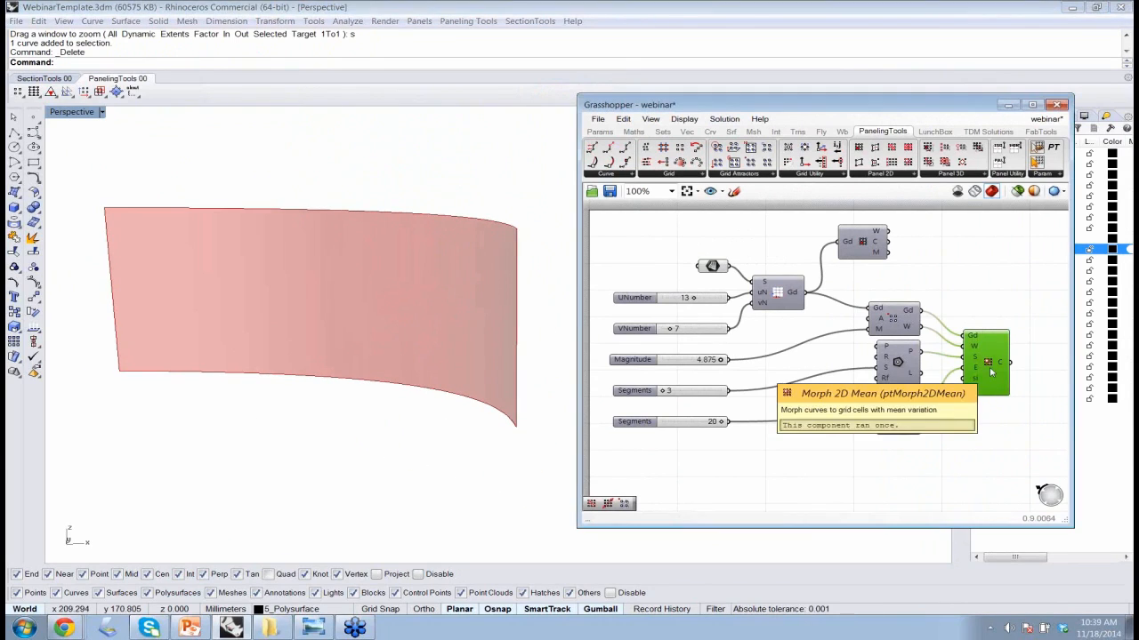
pyautogui.middleClick(989, 365)
pyautogui.click(1010, 347)
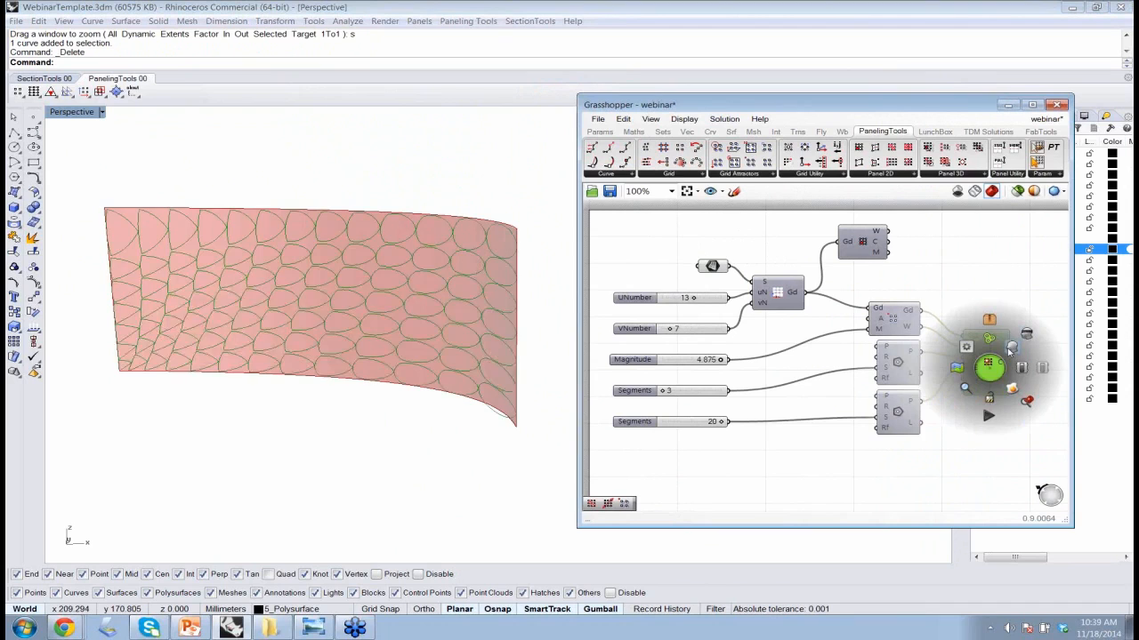
# Step: Set the surface grid's UNumber slider to 15 and its VNumber slider to 8
pyautogui.click(711, 266)
pyautogui.middleClick(712, 266)
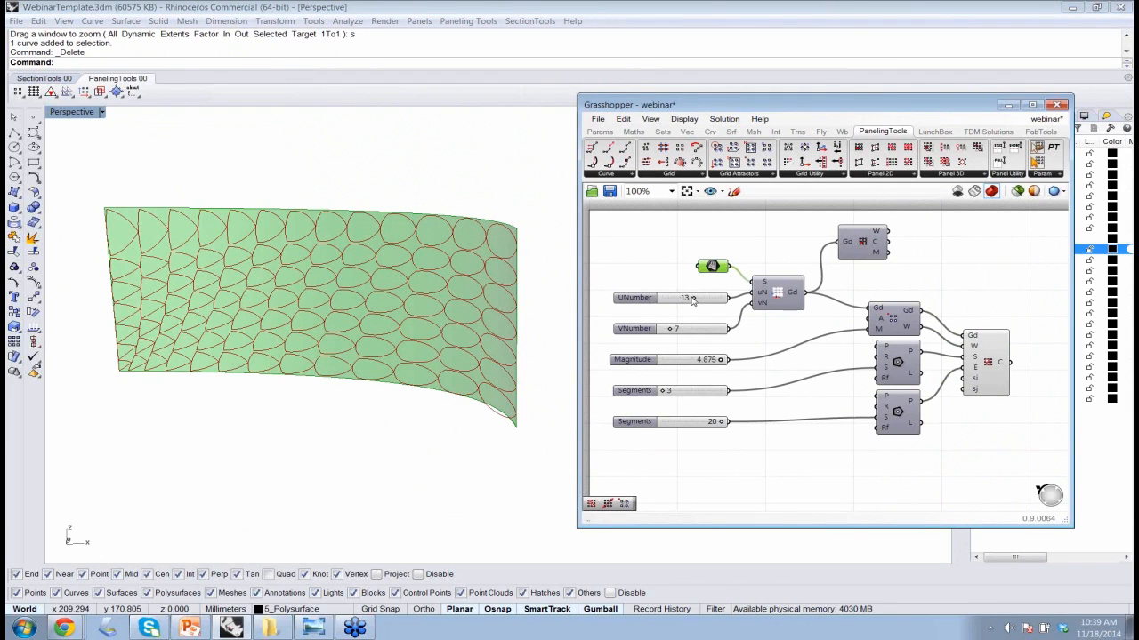
pyautogui.moveTo(695, 300); pyautogui.dragTo(676, 331)
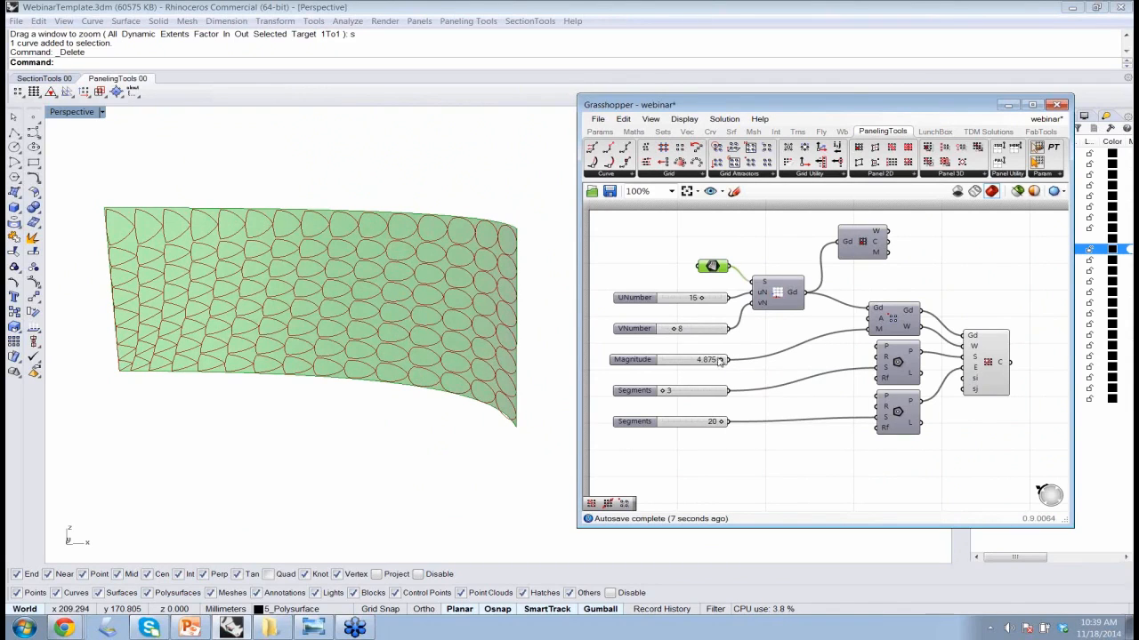
# Step: Set the Magnitude slider to 1.575, the two polygon Segments sliders to 4 and 19, and the UNumber slider to 12
pyautogui.moveTo(722, 360)
pyautogui.mouseDown()
pyautogui.moveTo(685, 361)
pyautogui.moveTo(701, 360)
pyautogui.mouseUp()
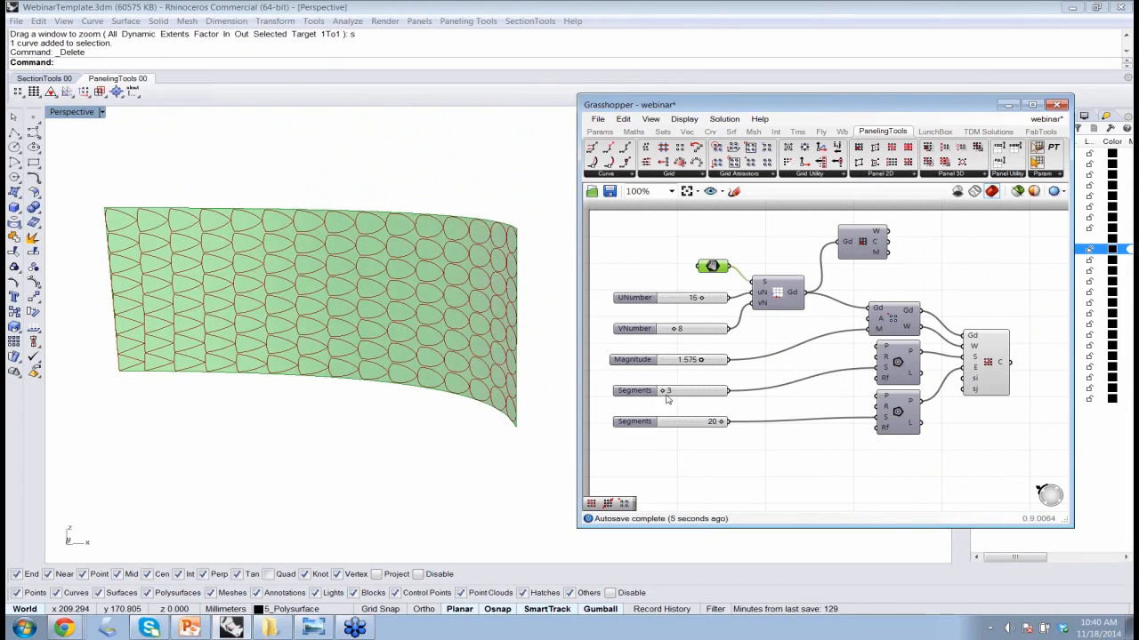
pyautogui.moveTo(663, 394); pyautogui.dragTo(667, 392)
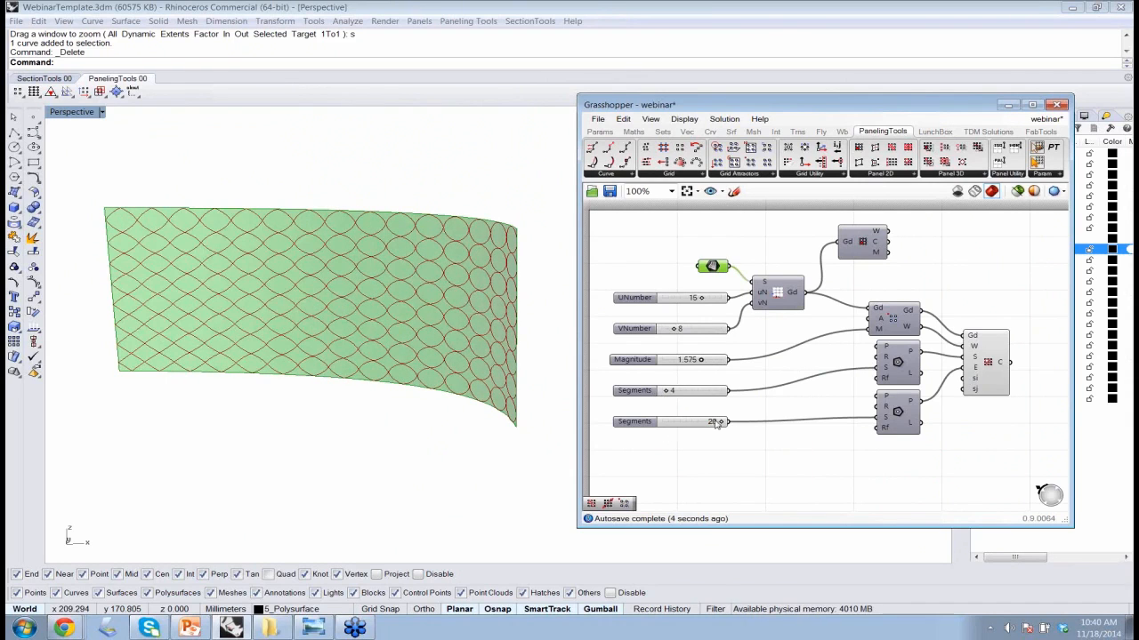
pyautogui.moveTo(721, 423)
pyautogui.mouseDown()
pyautogui.moveTo(703, 423)
pyautogui.moveTo(717, 422)
pyautogui.mouseUp()
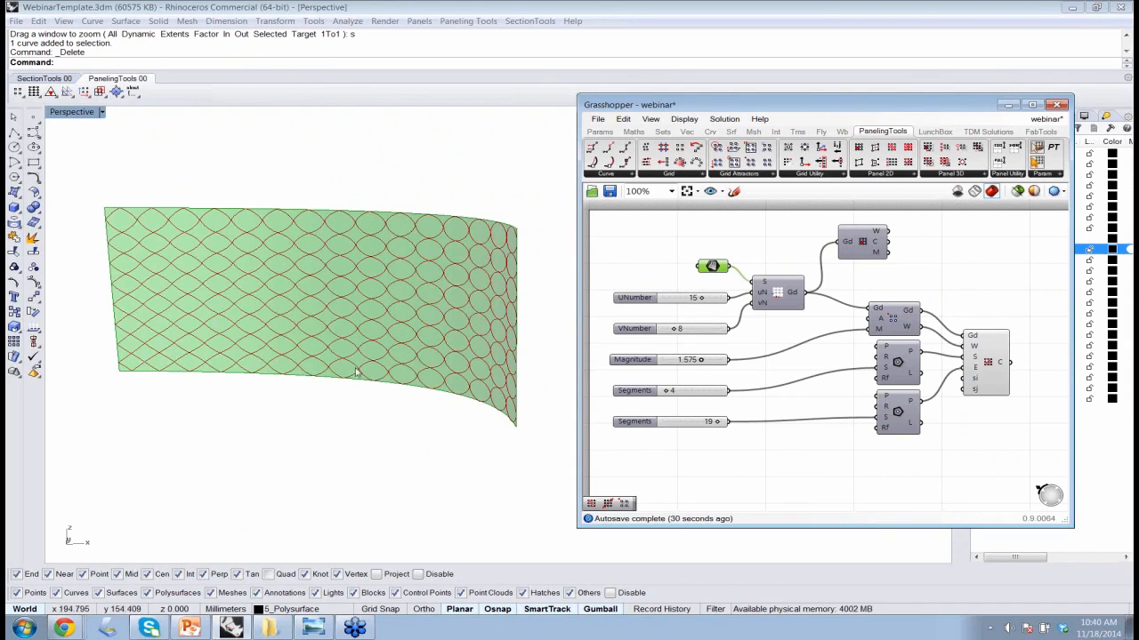
pyautogui.moveTo(468, 370); pyautogui.dragTo(451, 358, button='right')
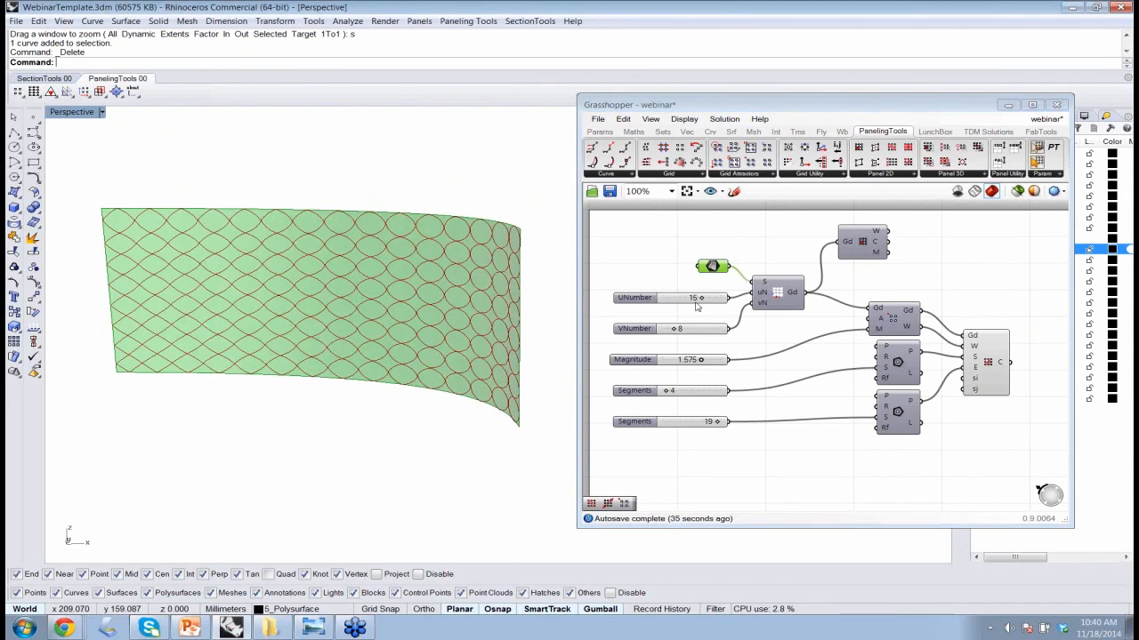
pyautogui.moveTo(701, 298)
pyautogui.mouseDown()
pyautogui.moveTo(711, 299)
pyautogui.moveTo(690, 298)
pyautogui.mouseUp()
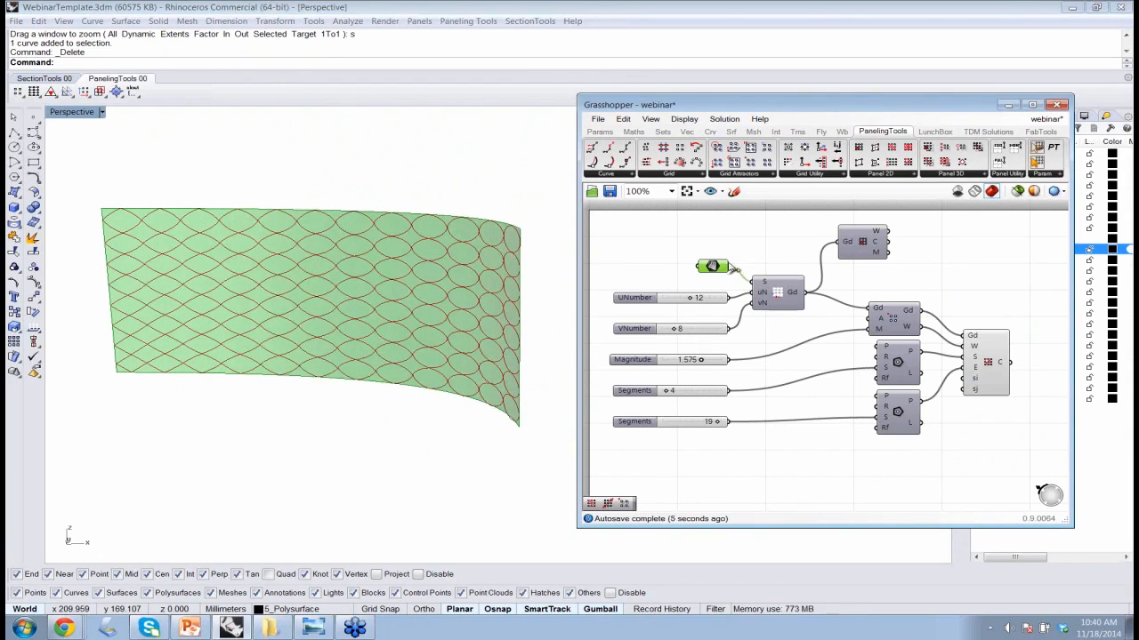
# Step: Turn off the preview of the surface parameter so only the morphed curves are displayed
pyautogui.click(713, 266)
pyautogui.middleClick(719, 268)
pyautogui.click(663, 293)
pyautogui.moveTo(465, 389); pyautogui.dragTo(492, 387, button='right')
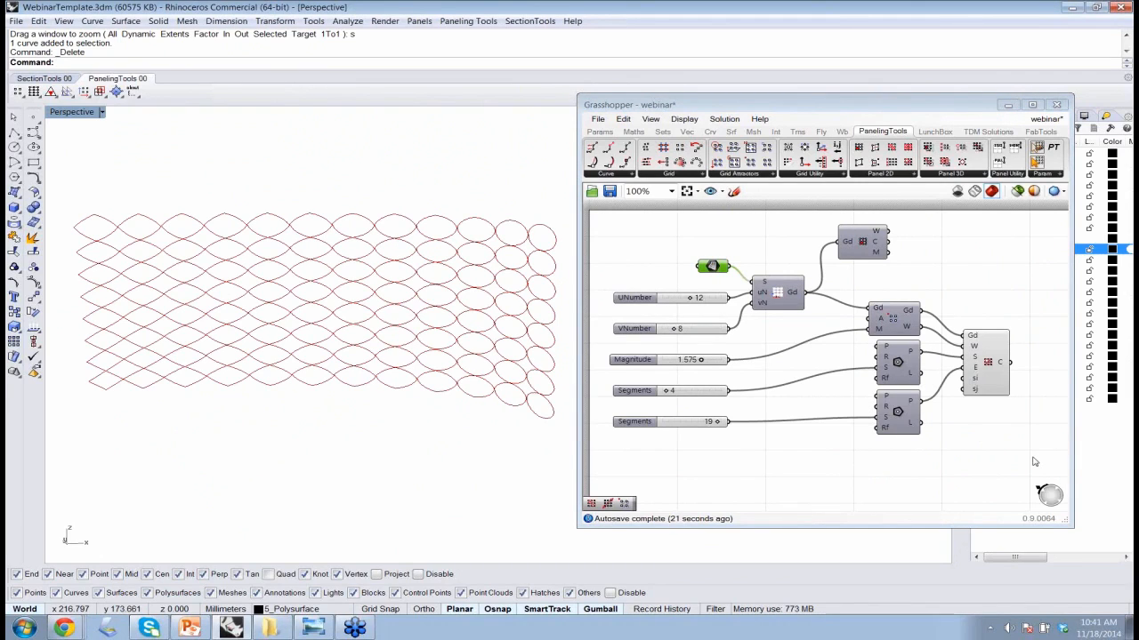
# Step: Hide the previews of the grid, attractor, polygon, cell and morph components together
pyautogui.moveTo(1032, 459); pyautogui.dragTo(770, 232)
pyautogui.middleClick(768, 255)
pyautogui.click(808, 223)
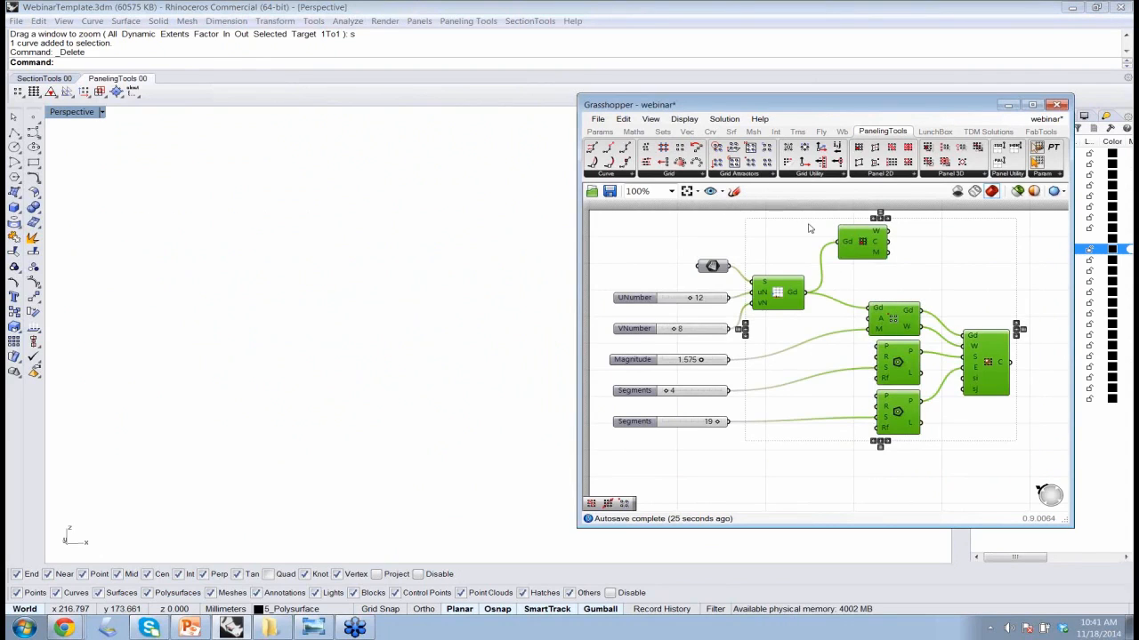
pyautogui.click(771, 486)
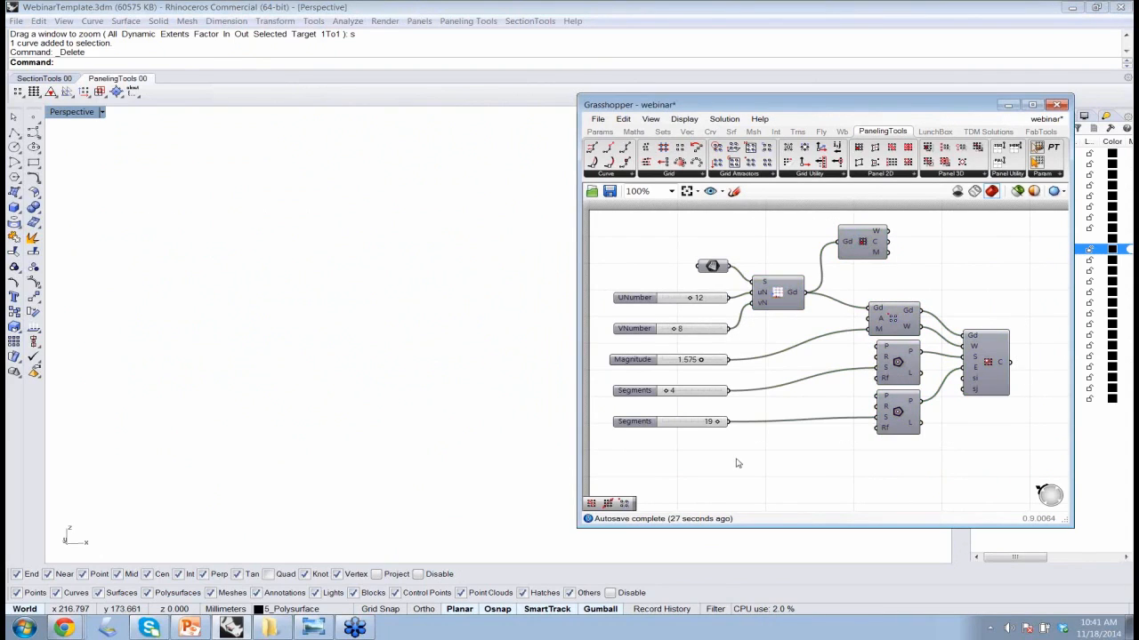
# Step: Duplicate the surface parameter and its five sliders, and place the copies in empty canvas space below the existing definition
pyautogui.moveTo(736, 464); pyautogui.dragTo(627, 252)
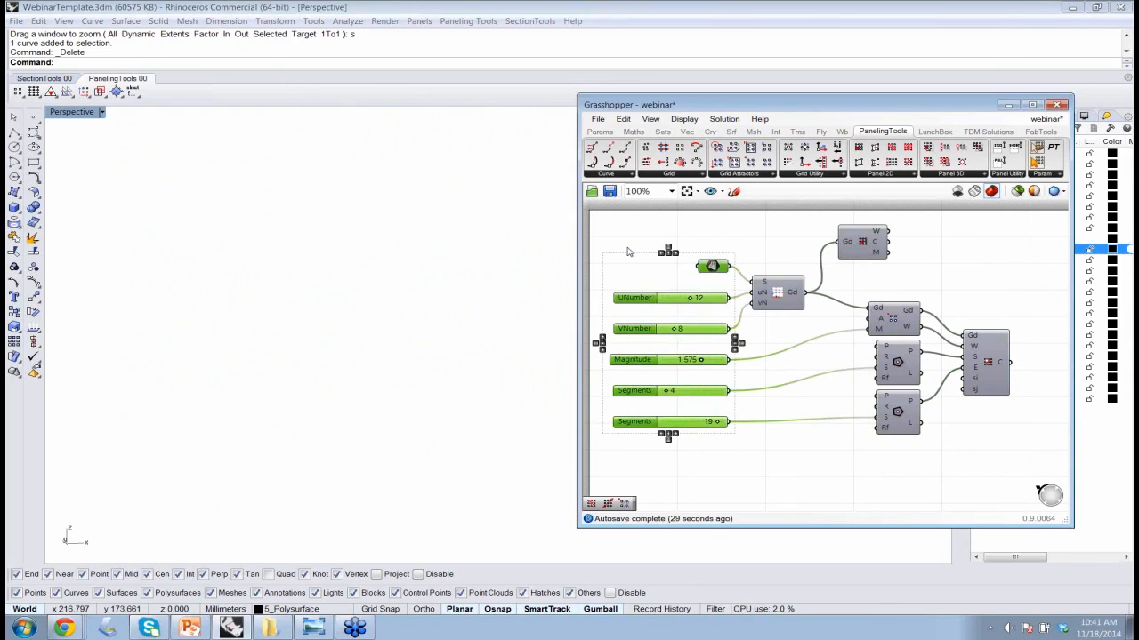
pyautogui.middleClick(644, 256)
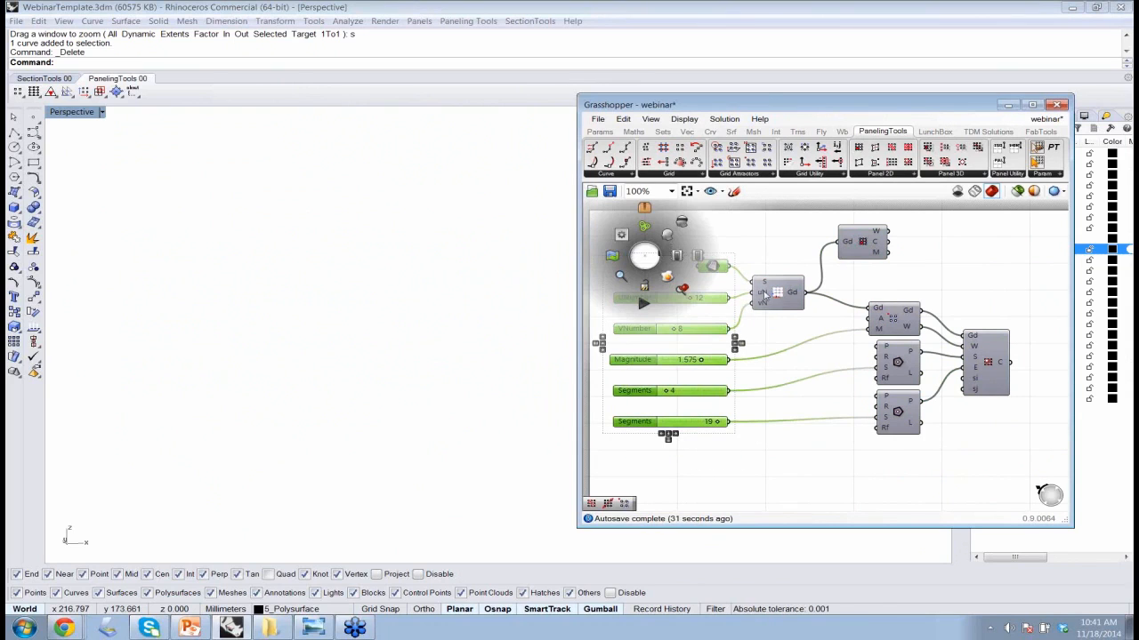
pyautogui.moveTo(730, 452); pyautogui.dragTo(668, 242)
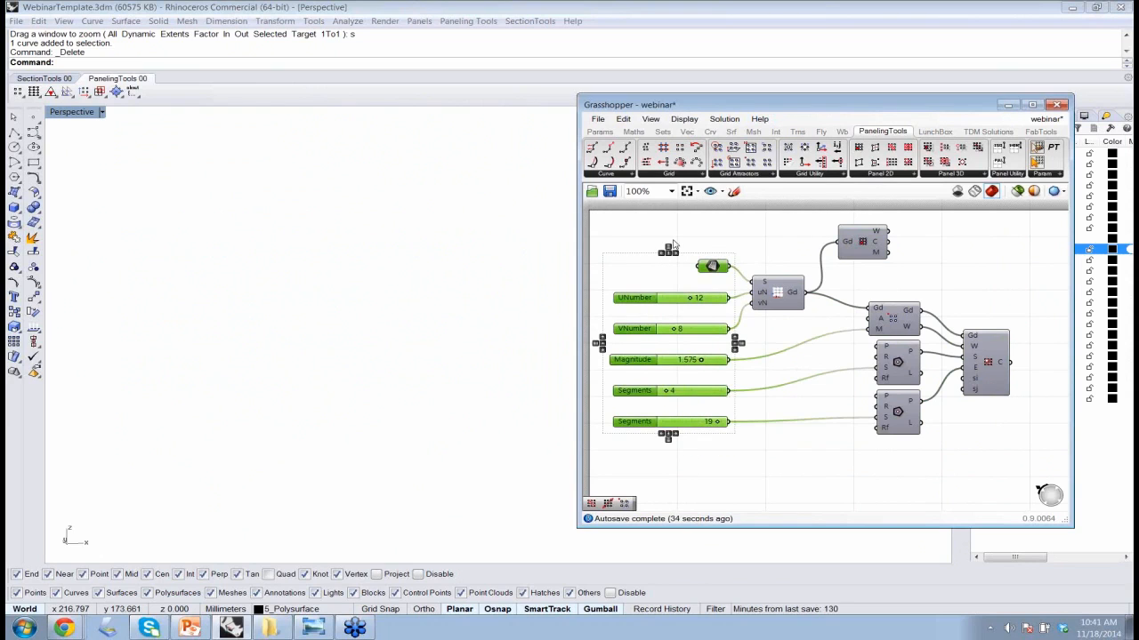
pyautogui.hotkey('ctrl', 'c')
pyautogui.hotkey('ctrl', 'v')
pyautogui.moveTo(796, 464); pyautogui.dragTo(797, 405, button='right')
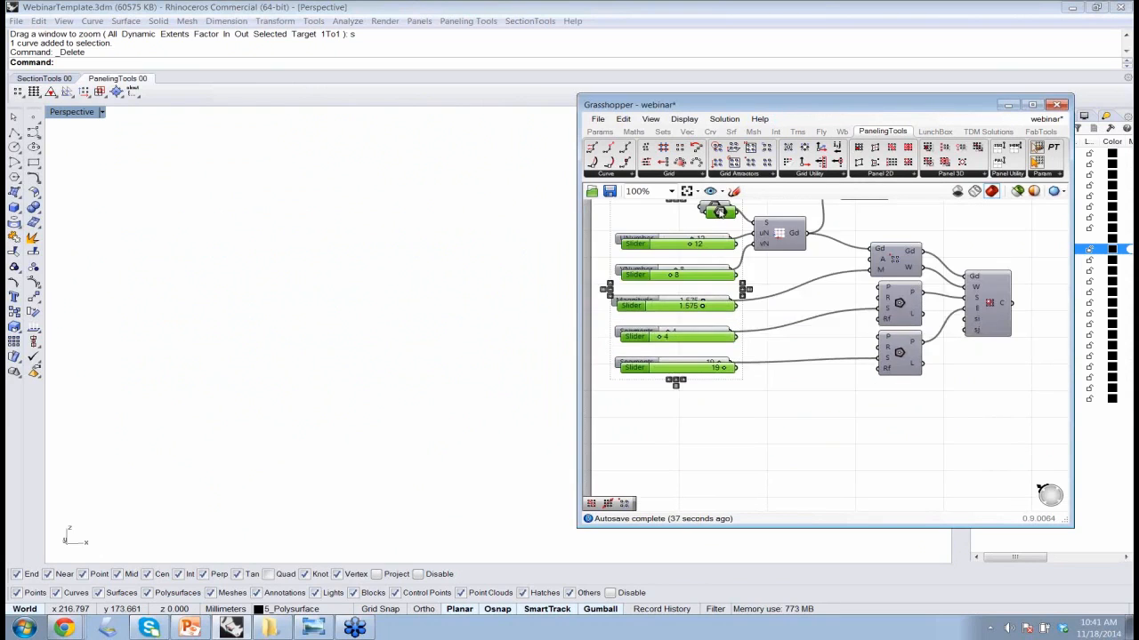
pyautogui.moveTo(719, 211); pyautogui.dragTo(721, 432)
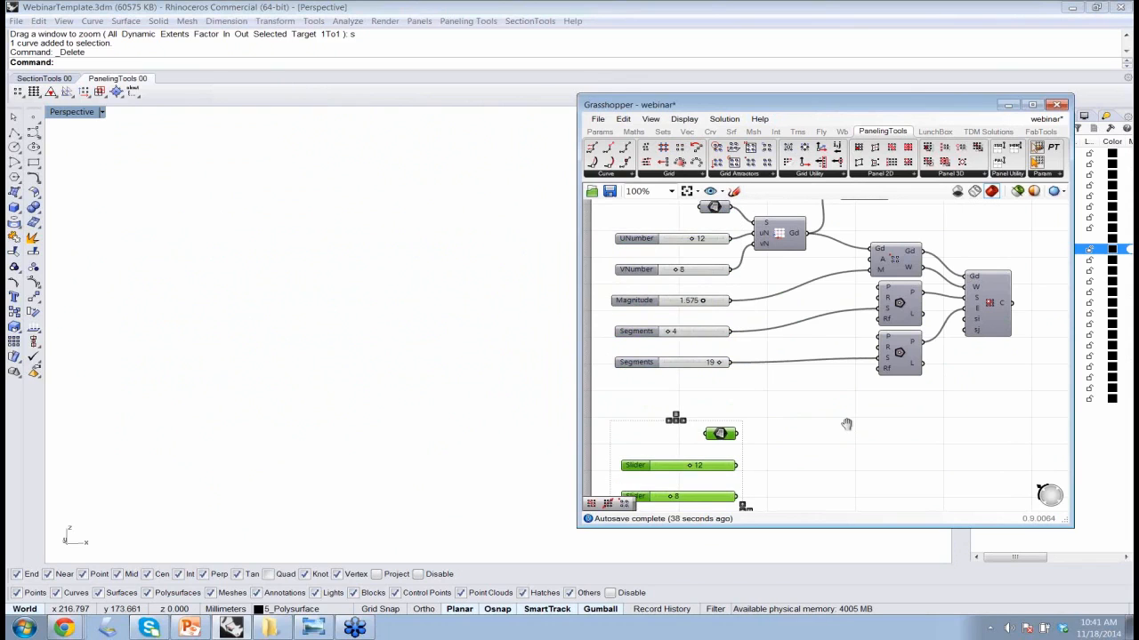
pyautogui.moveTo(847, 417); pyautogui.dragTo(860, 236, button='right')
pyautogui.click(860, 235)
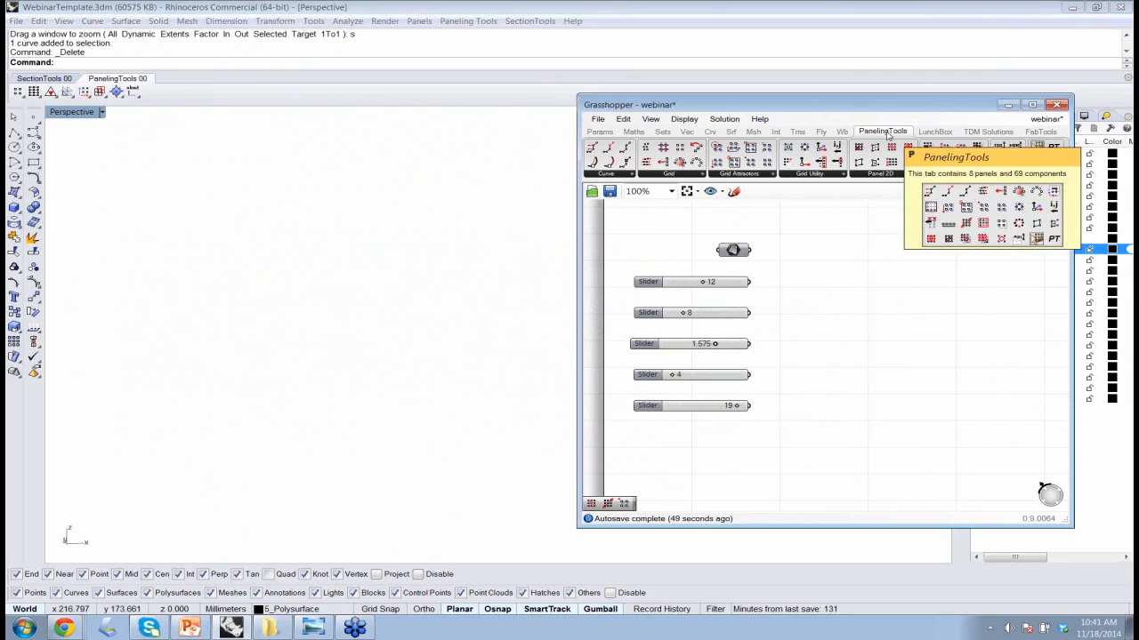
# Step: Place a Surface Domain Number grid component in the empty canvas space beside the copied sliders
pyautogui.click(599, 132)
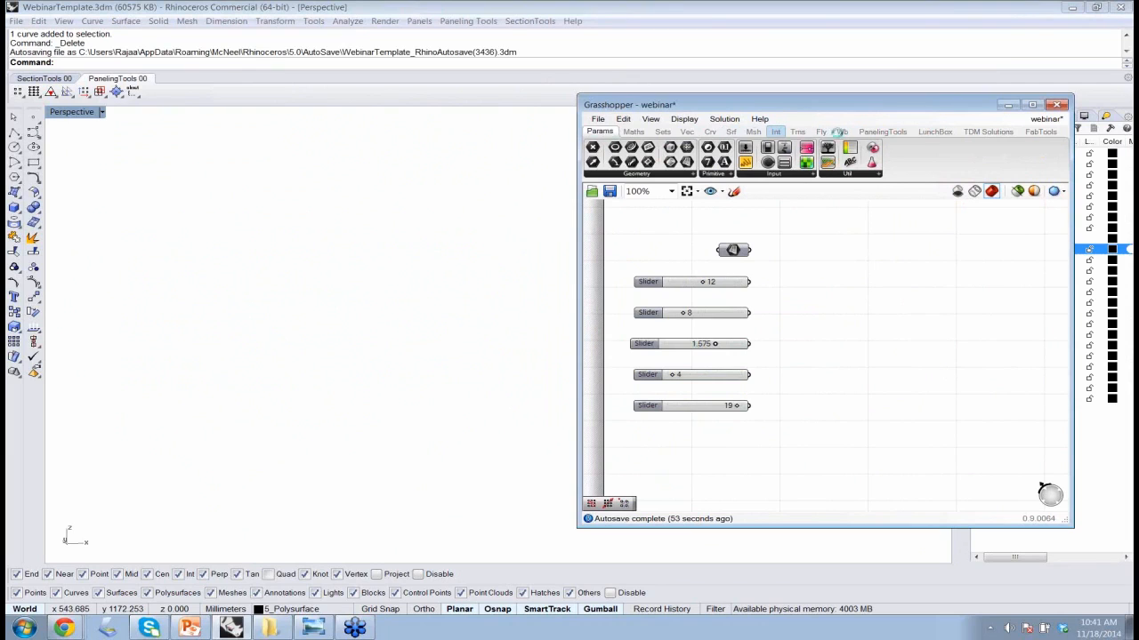
pyautogui.click(883, 133)
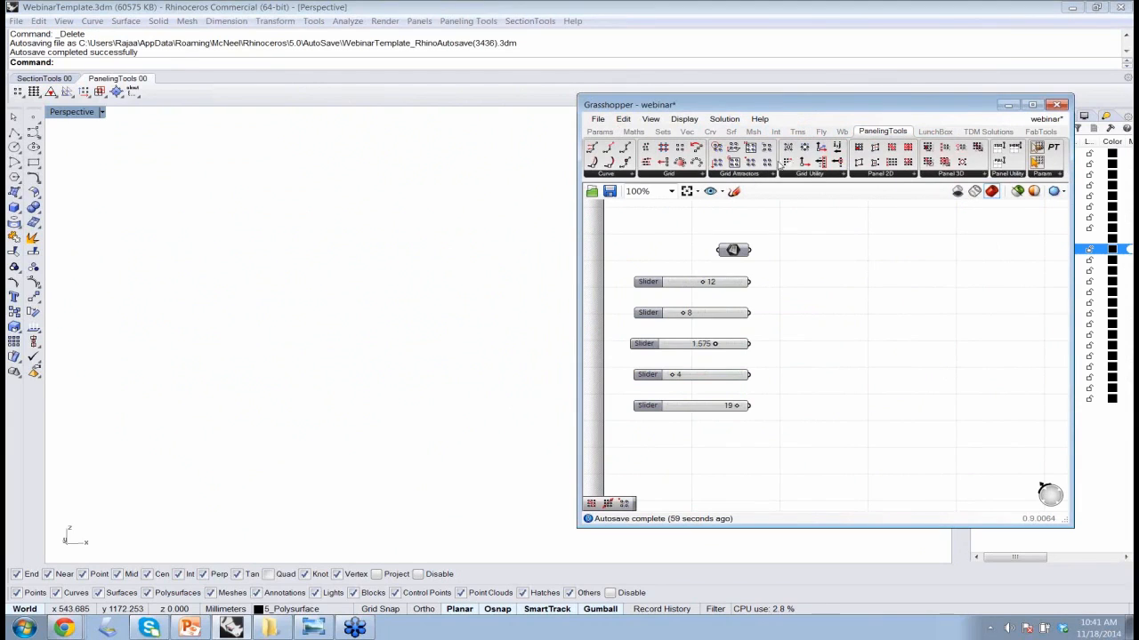
pyautogui.click(610, 176)
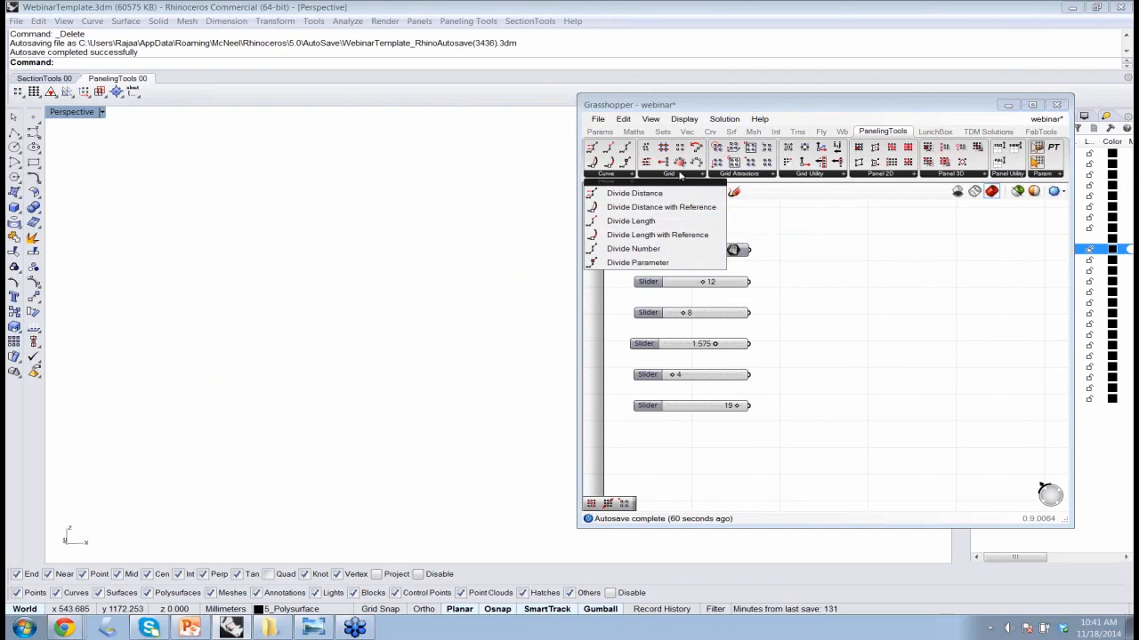
pyautogui.click(679, 175)
pyautogui.click(703, 349)
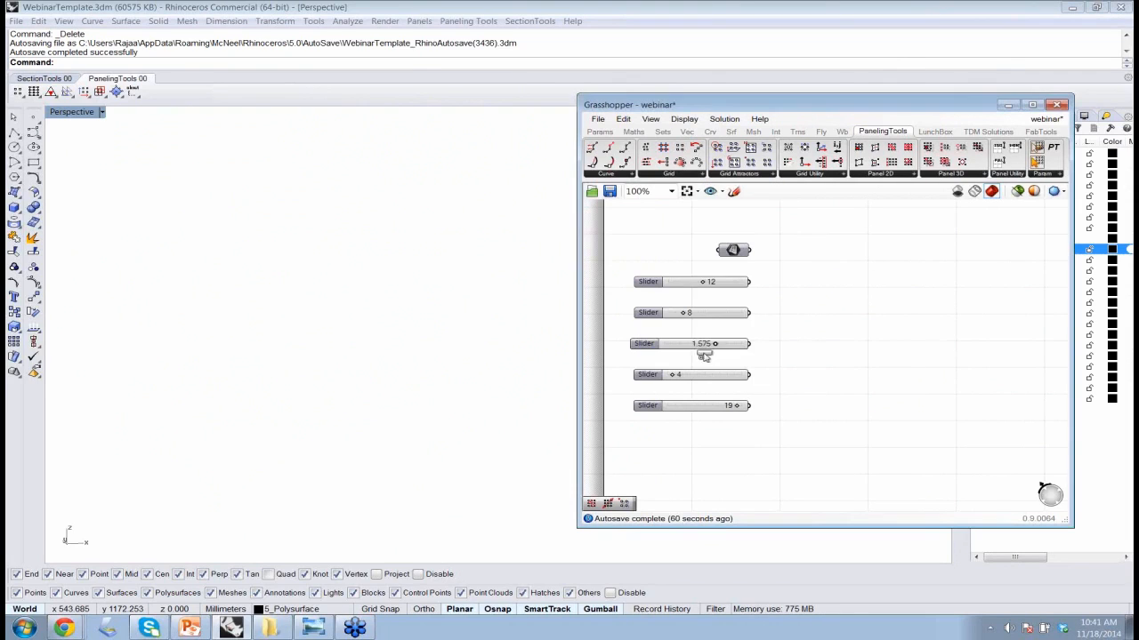
pyautogui.click(848, 269)
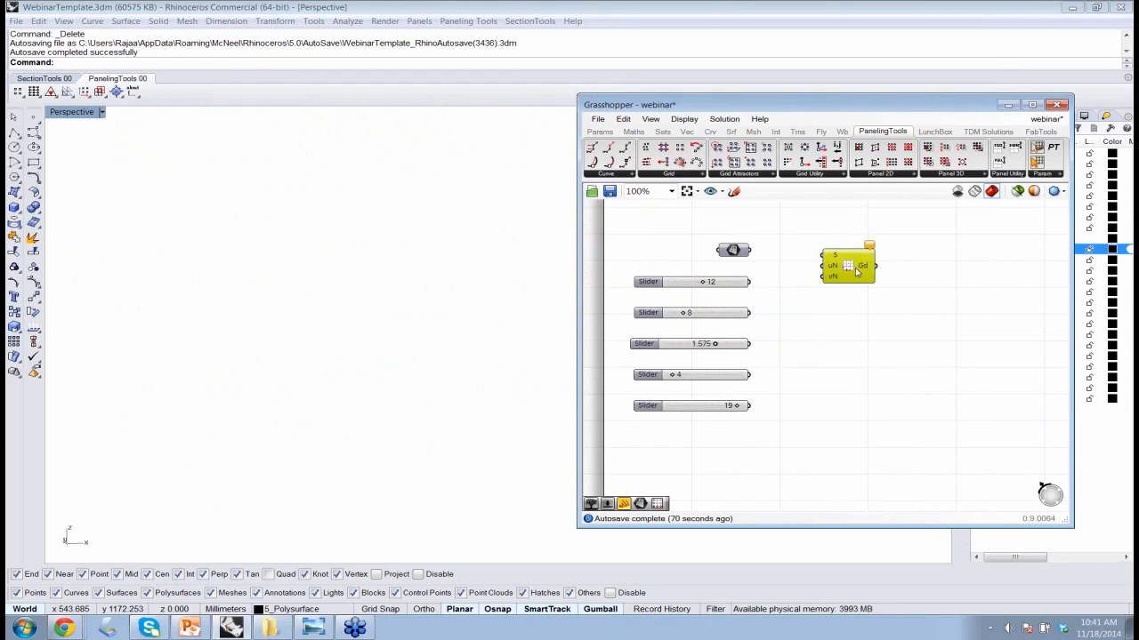
pyautogui.moveTo(856, 271); pyautogui.dragTo(864, 303)
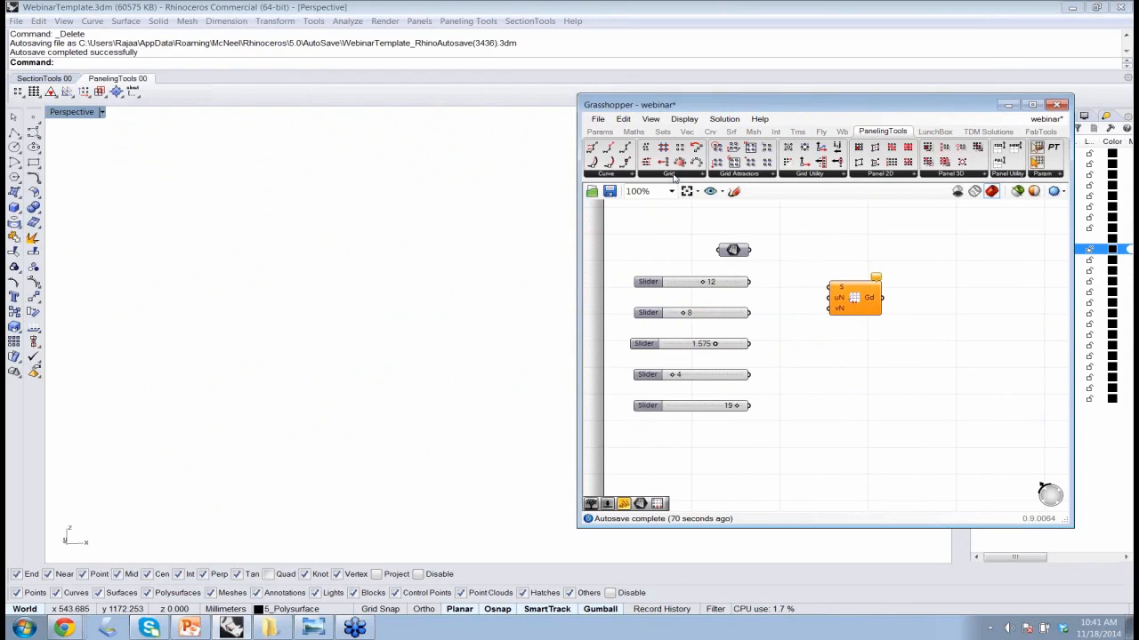
pyautogui.click(674, 177)
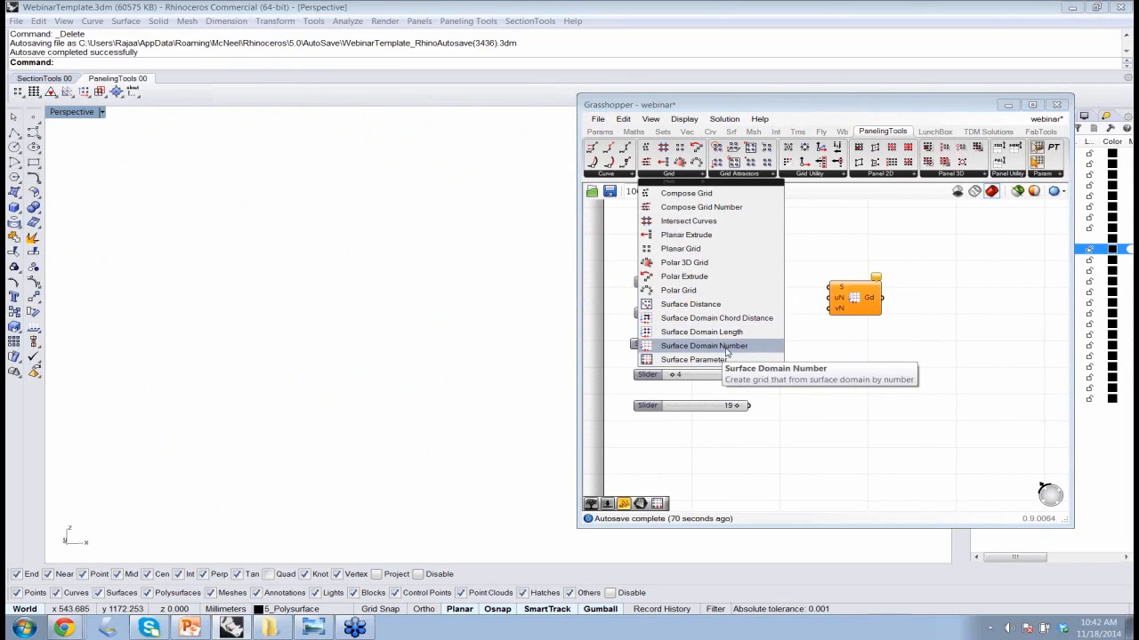
pyautogui.click(783, 346)
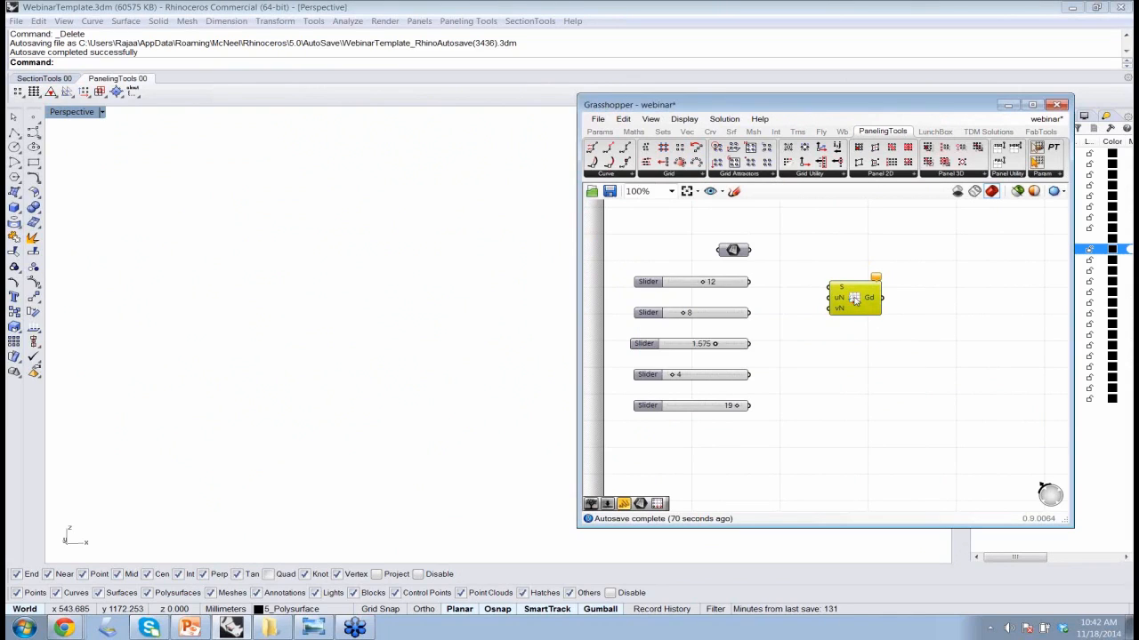
# Step: Add a Point Attraction component to the canvas, below and beyond the Surface Domain Number component
pyautogui.click(750, 175)
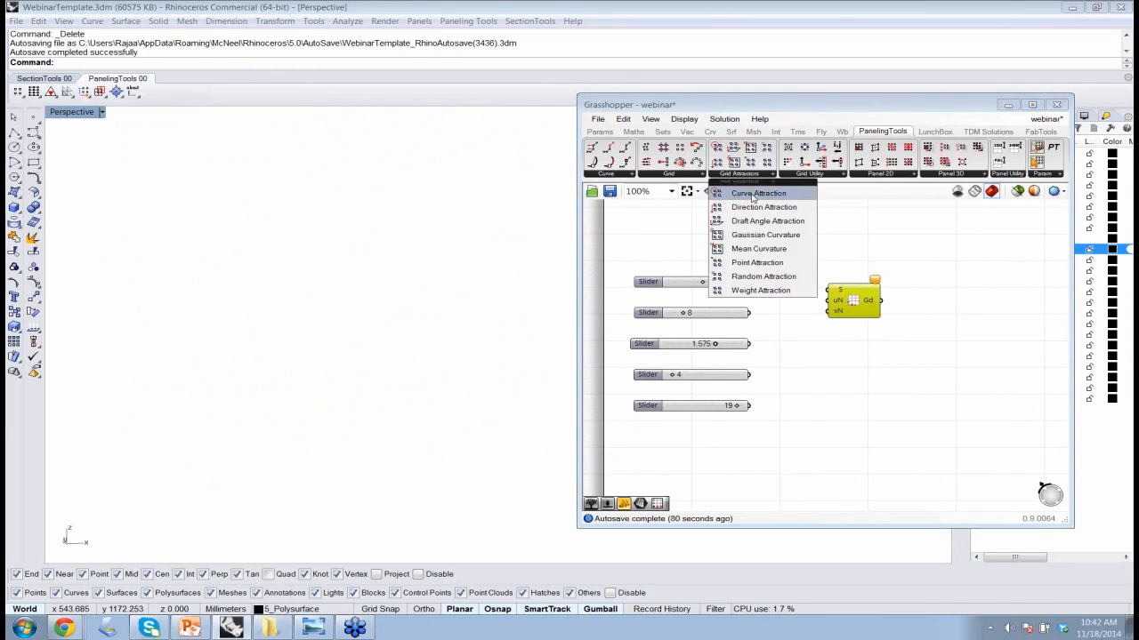
pyautogui.click(757, 263)
pyautogui.click(950, 363)
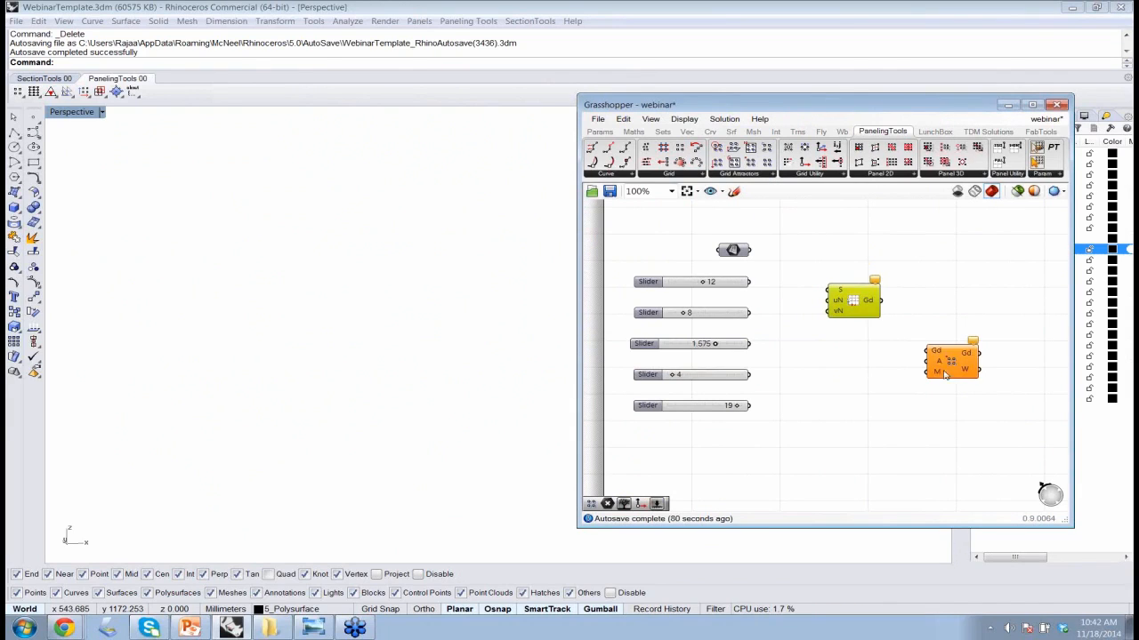
pyautogui.moveTo(945, 374); pyautogui.dragTo(956, 358)
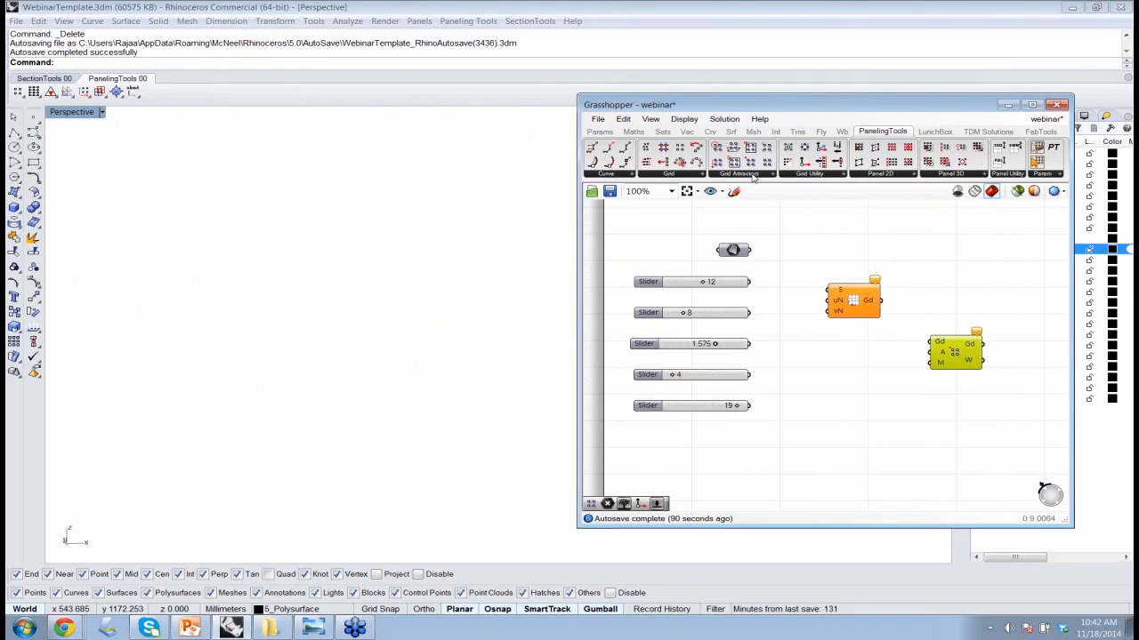
# Step: Review the PanelingTools components offered under Grid Utility, Panel 2D, Panel 3D, Panel Utility and Param
pyautogui.click(807, 174)
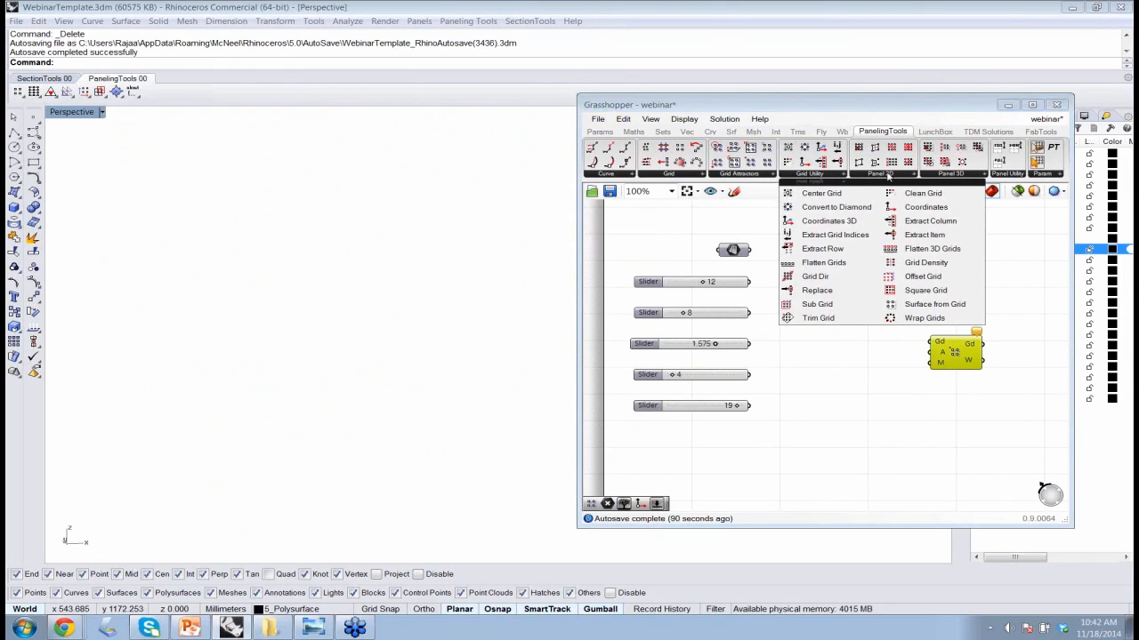
pyautogui.click(887, 175)
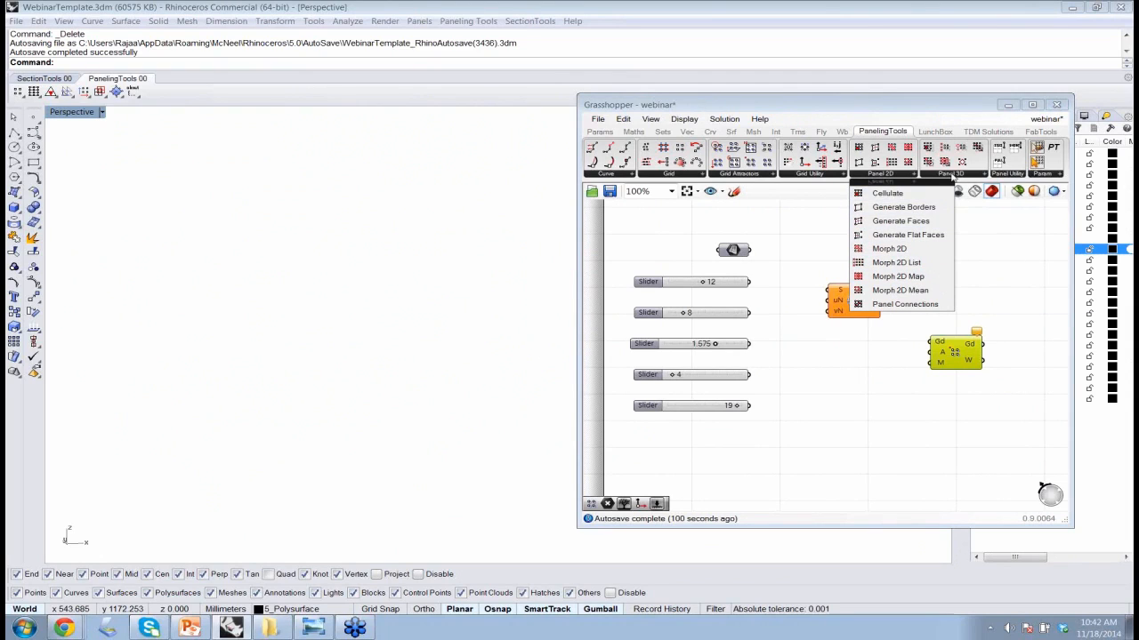
pyautogui.click(952, 175)
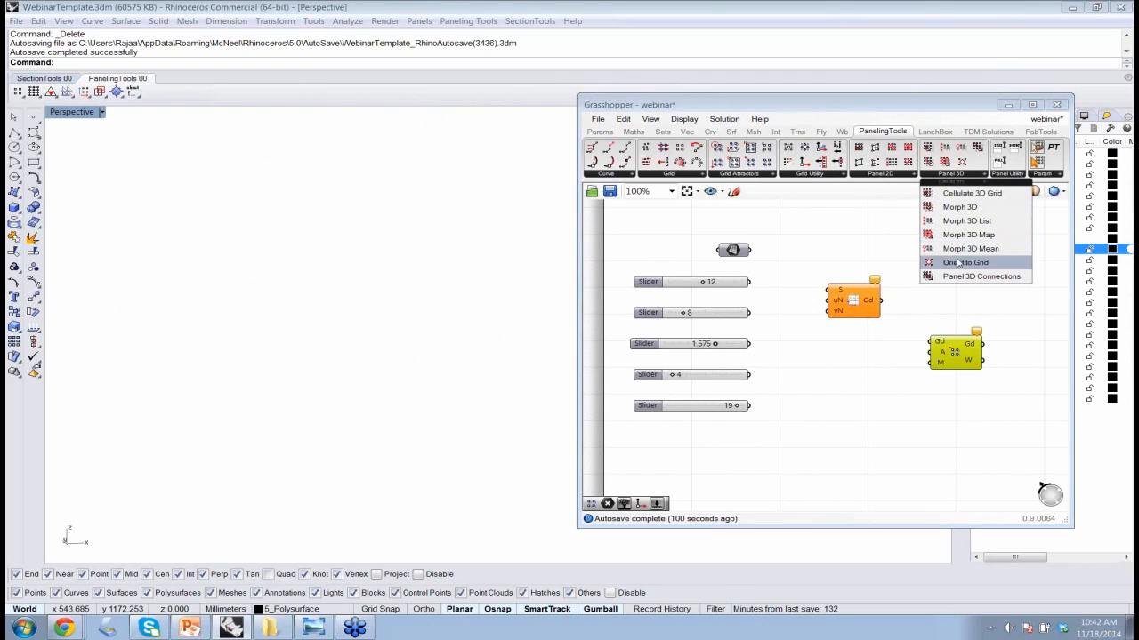
pyautogui.click(1006, 175)
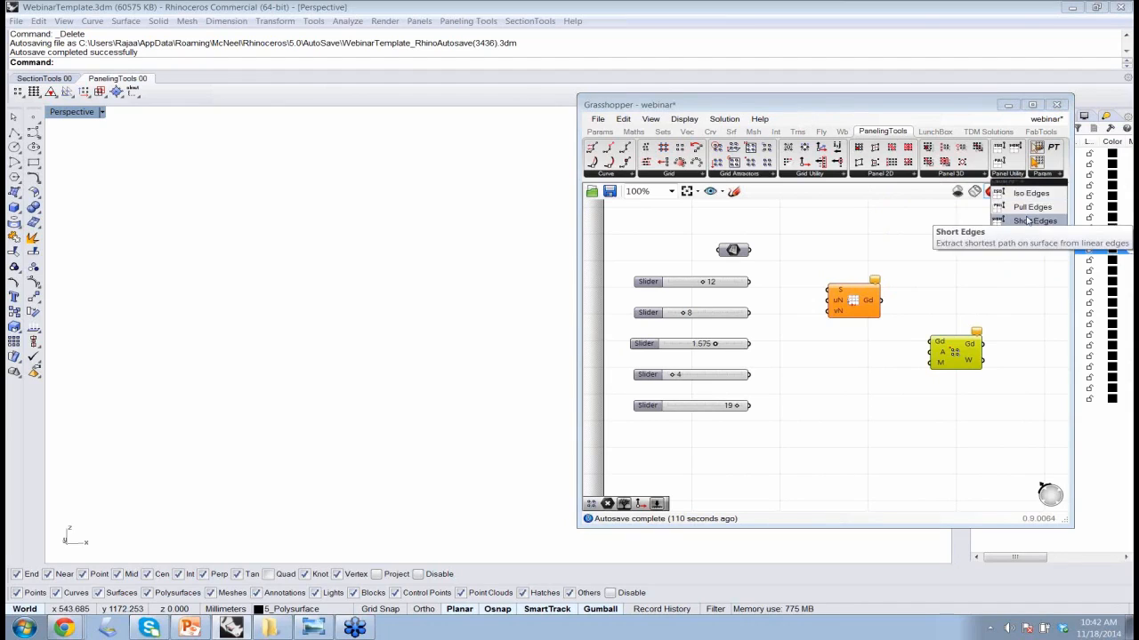
pyautogui.click(1043, 175)
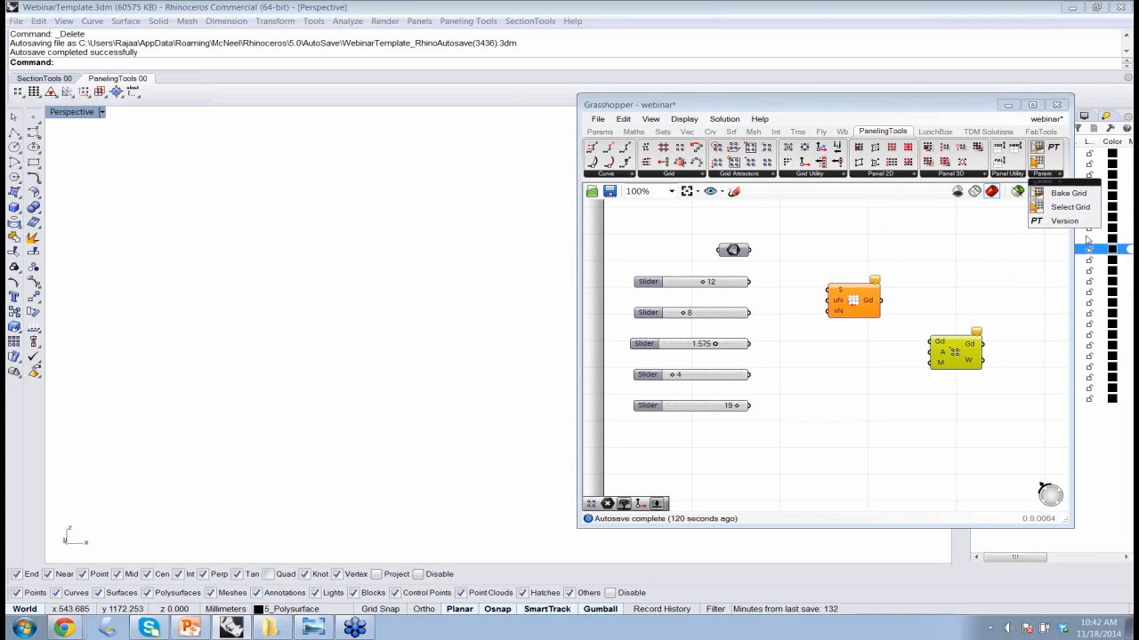
pyautogui.click(1046, 176)
pyautogui.click(1044, 176)
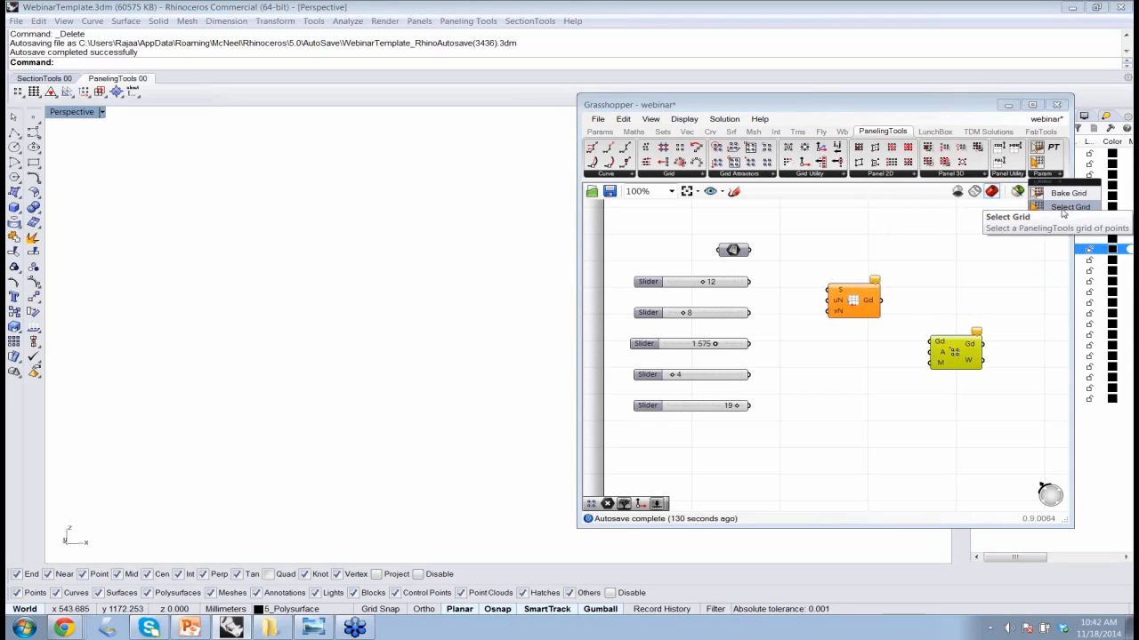
pyautogui.click(921, 303)
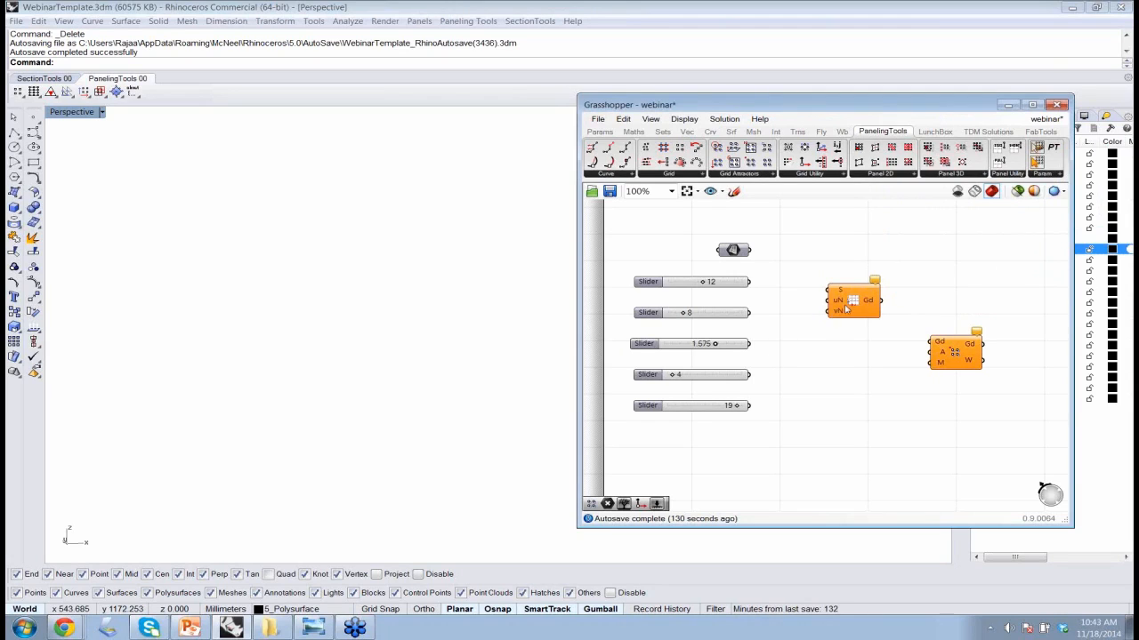
# Step: Move the Surface Domain Number component closer to the sliders and turn on the preview of the copied surface parameter
pyautogui.moveTo(859, 306); pyautogui.dragTo(824, 313)
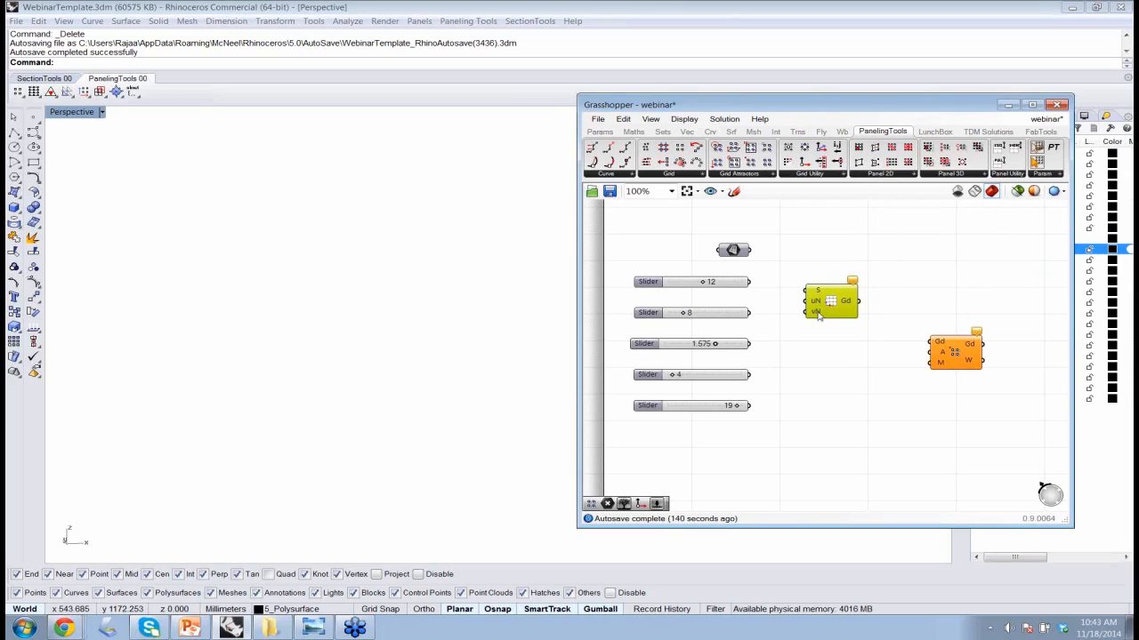
pyautogui.moveTo(820, 316); pyautogui.dragTo(821, 304)
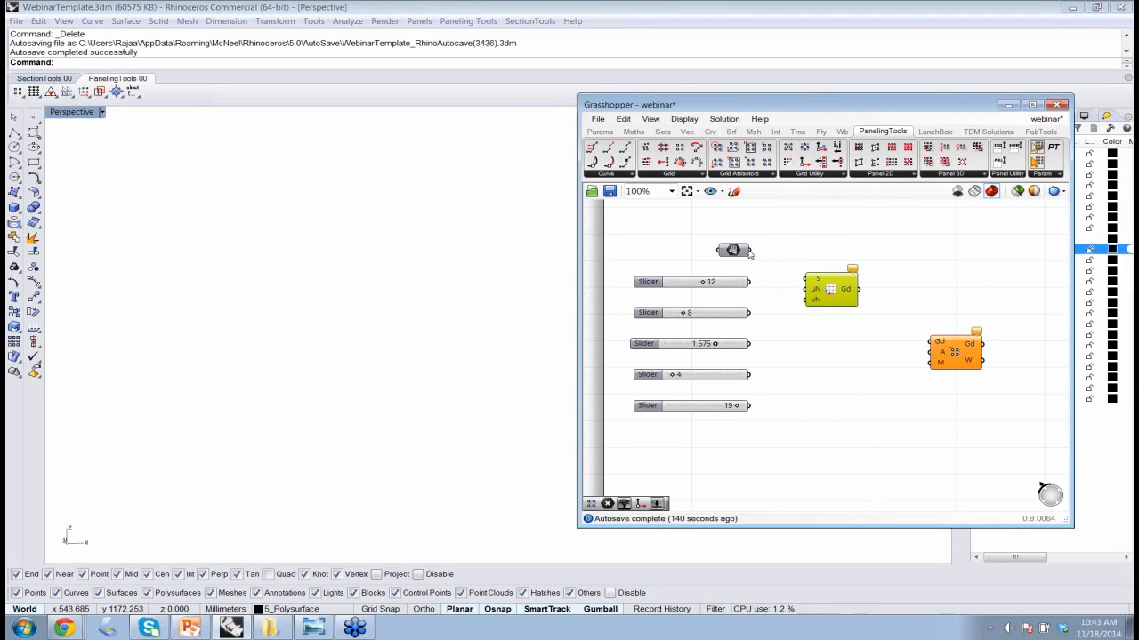
pyautogui.moveTo(751, 250)
pyautogui.mouseDown()
pyautogui.moveTo(811, 282)
pyautogui.moveTo(744, 250)
pyautogui.mouseUp()
pyautogui.click(737, 250)
pyautogui.middleClick(755, 255)
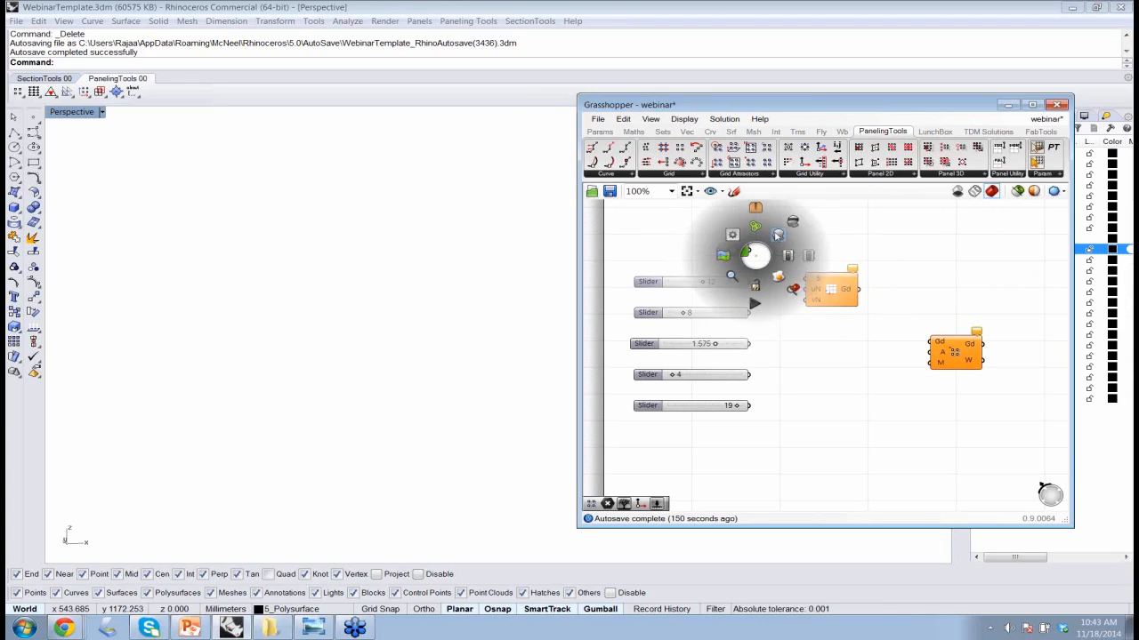
pyautogui.click(798, 234)
pyautogui.click(800, 235)
# Step: Wire the surface and the first two sliders into the grid component's S, uN and vN inputs, and set UNumber to 17
pyautogui.moveTo(751, 251); pyautogui.dragTo(811, 280)
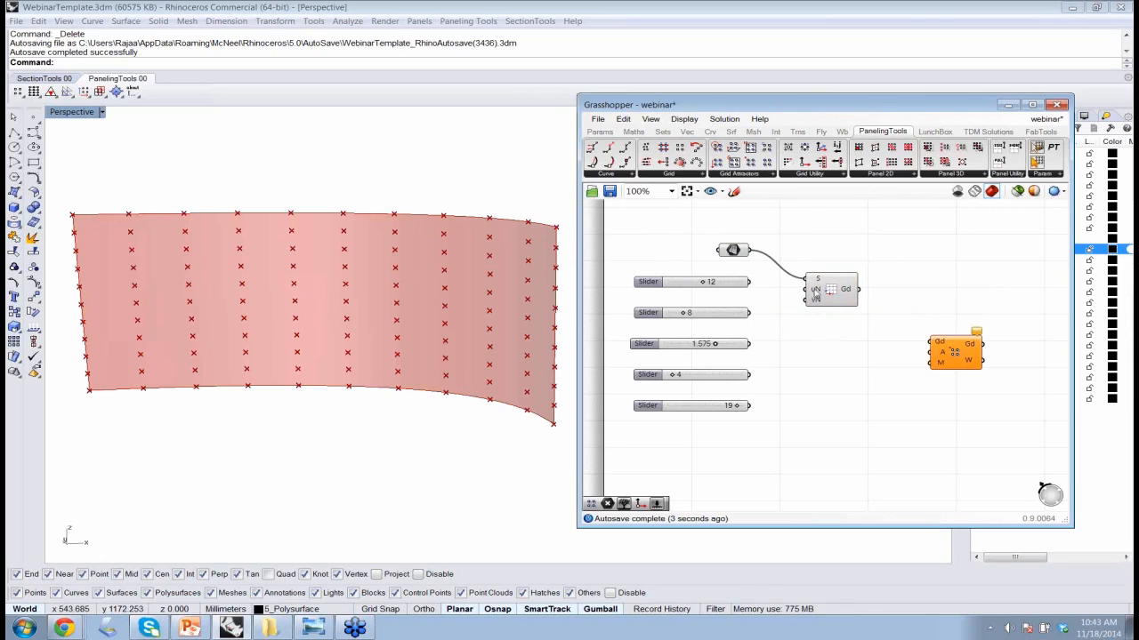
pyautogui.moveTo(815, 297)
pyautogui.mouseDown()
pyautogui.moveTo(752, 283)
pyautogui.moveTo(793, 308)
pyautogui.moveTo(811, 300)
pyautogui.mouseUp()
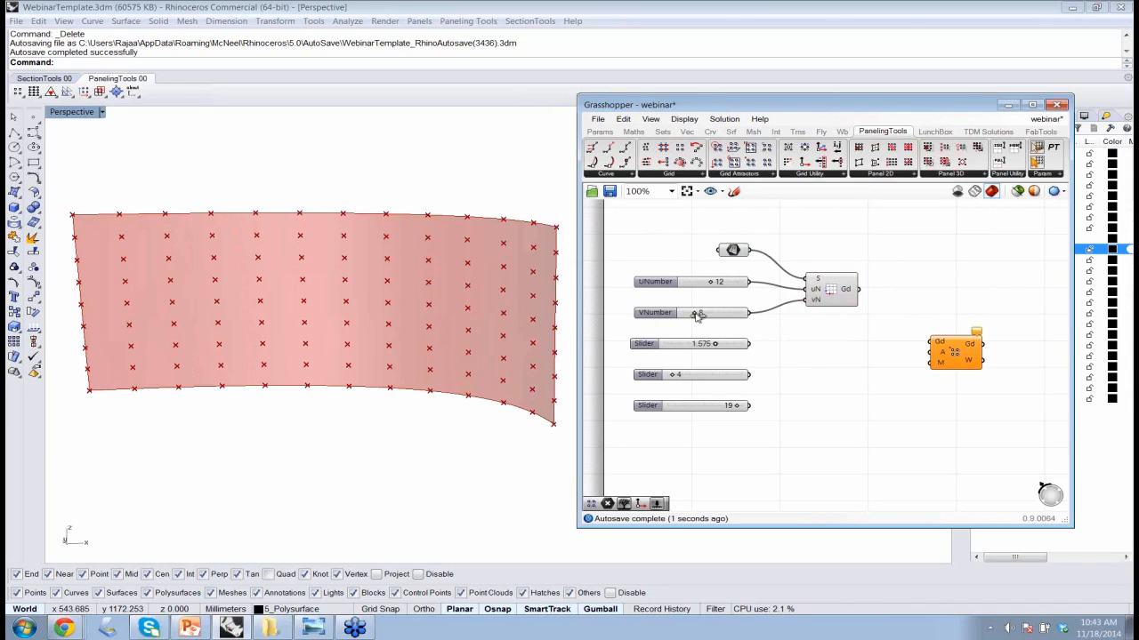
pyautogui.moveTo(697, 316); pyautogui.dragTo(729, 286)
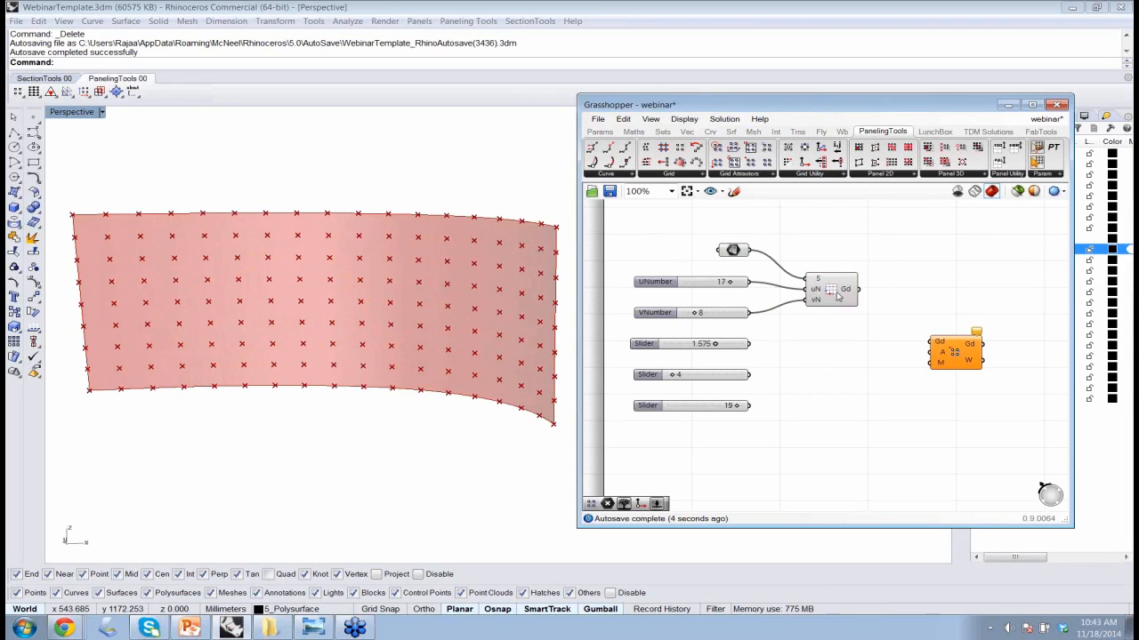
# Step: Nudge the Surface Domain Number component into place and put it in a group labelled "Grid"
pyautogui.moveTo(837, 296); pyautogui.dragTo(833, 290)
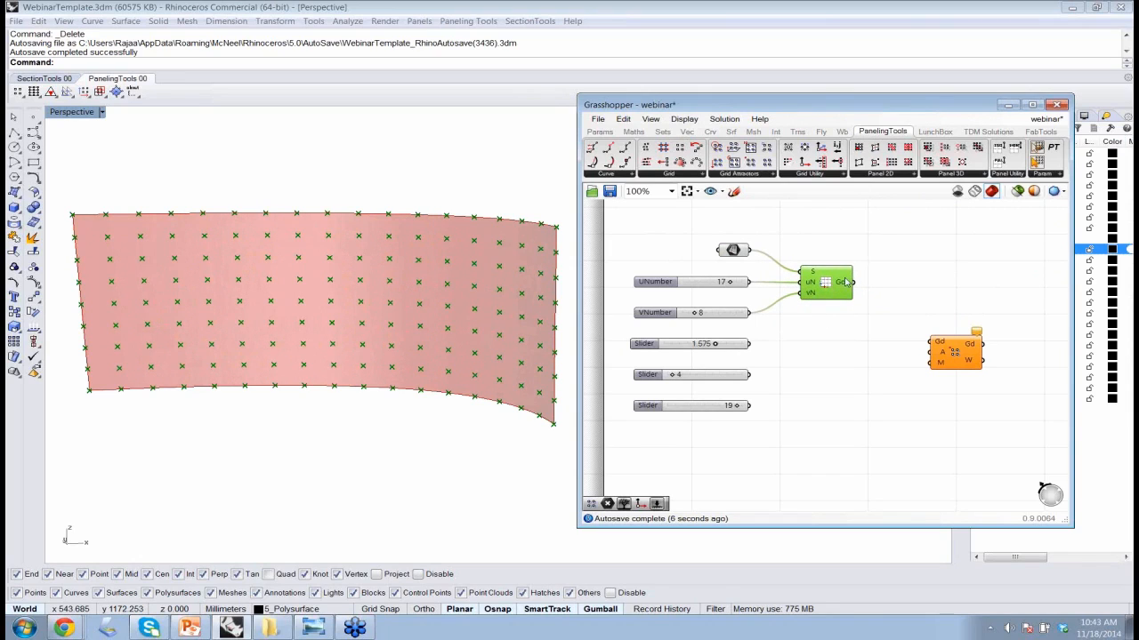
pyautogui.moveTo(841, 286)
pyautogui.hotkey('ctrl', 'g')
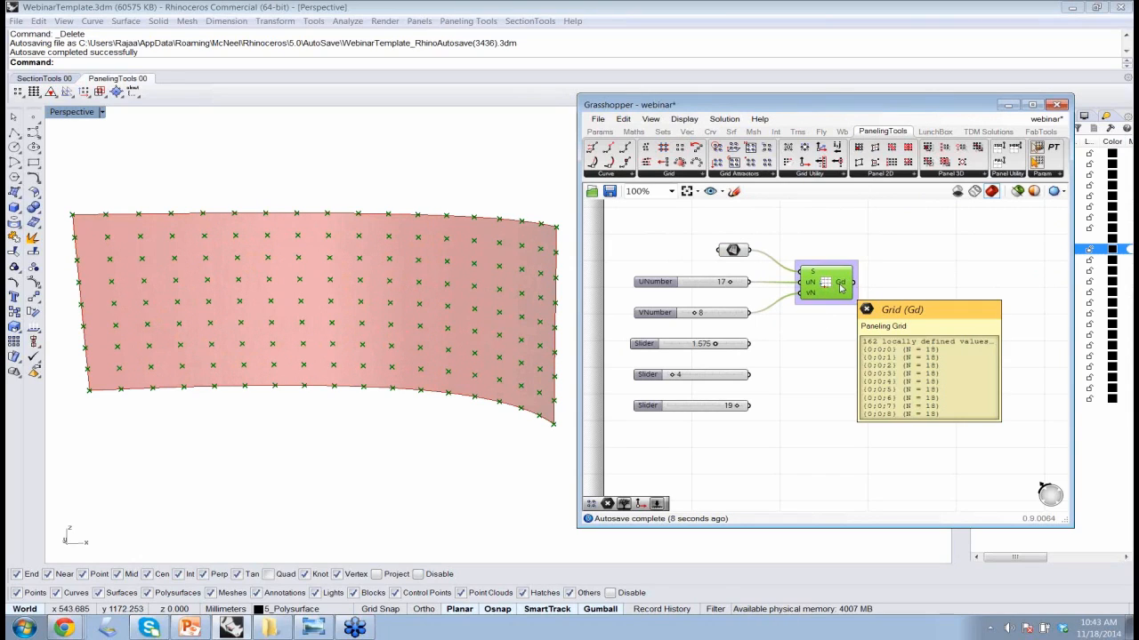
pyautogui.rightClick(856, 265)
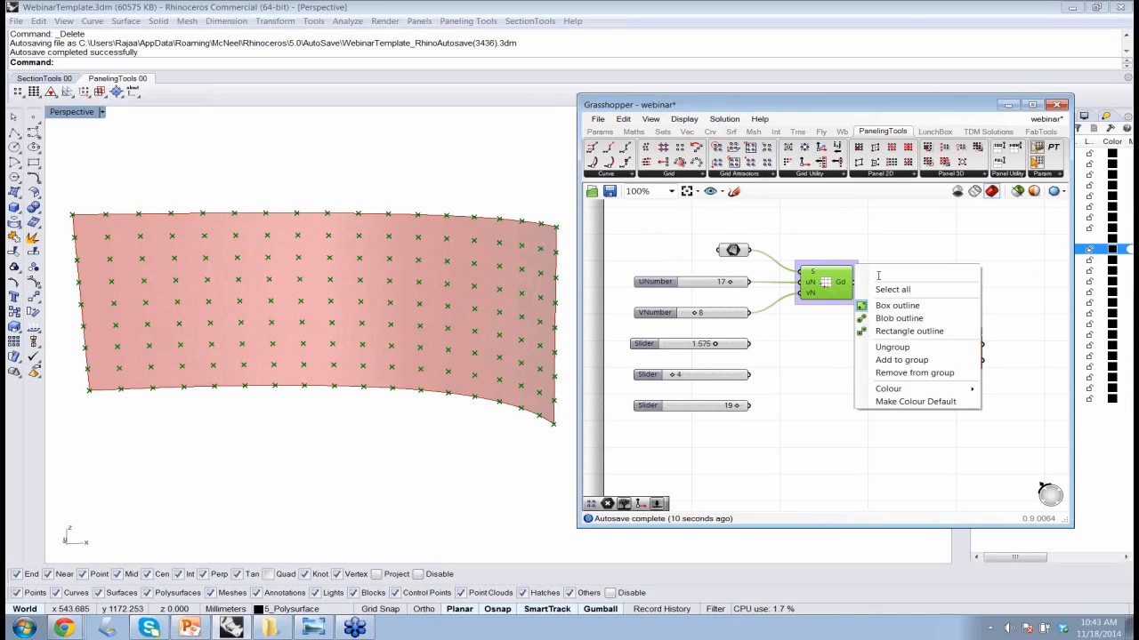
pyautogui.write('Grid')
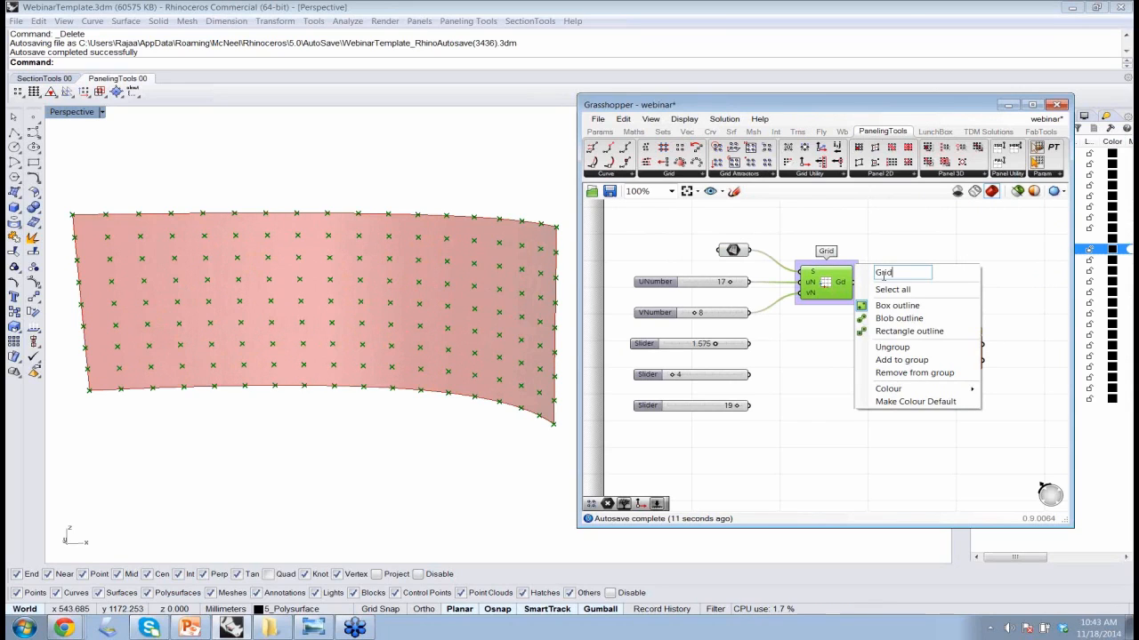
pyautogui.press('Return')
# Step: Put the surface parameter in its own group labelled "surface"
pyautogui.click(735, 250)
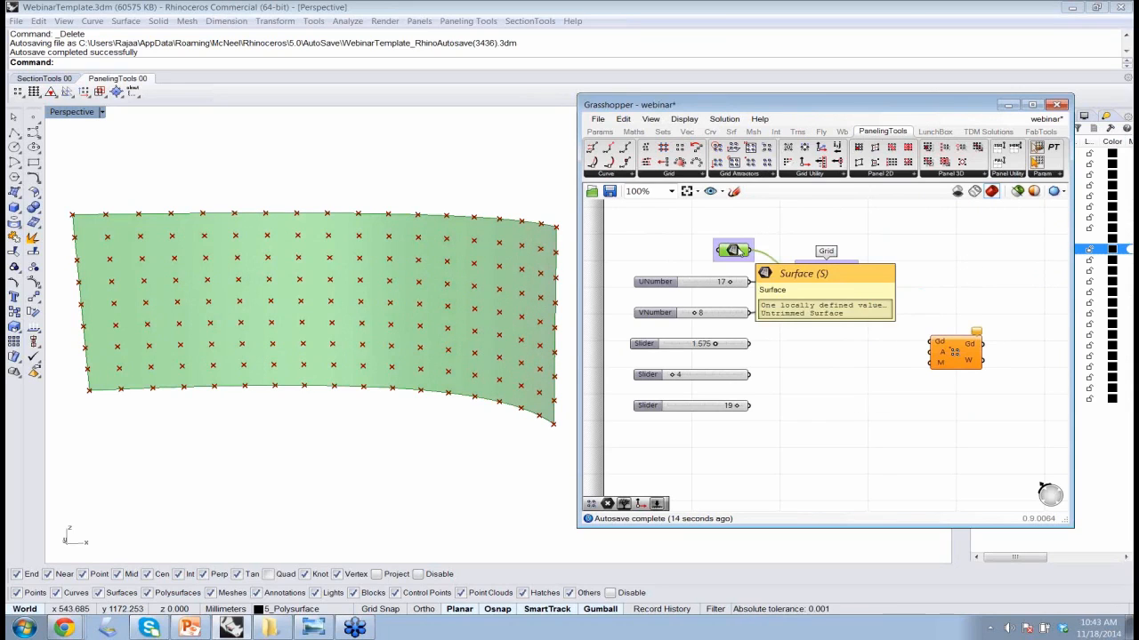
pyautogui.rightClick(719, 247)
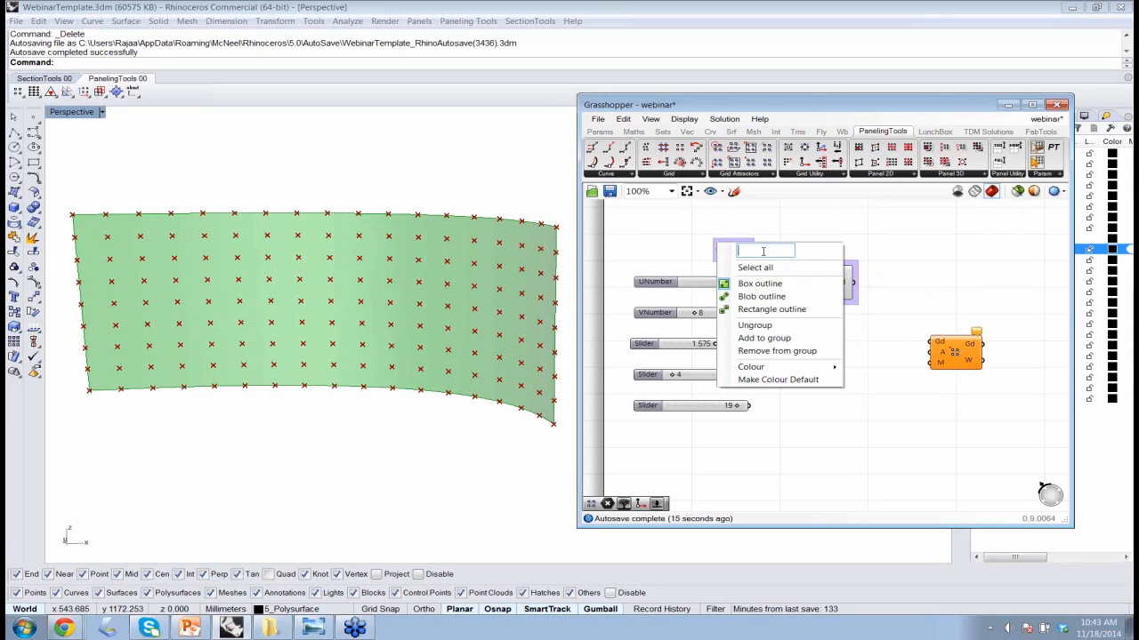
pyautogui.write('surface')
pyautogui.click(776, 233)
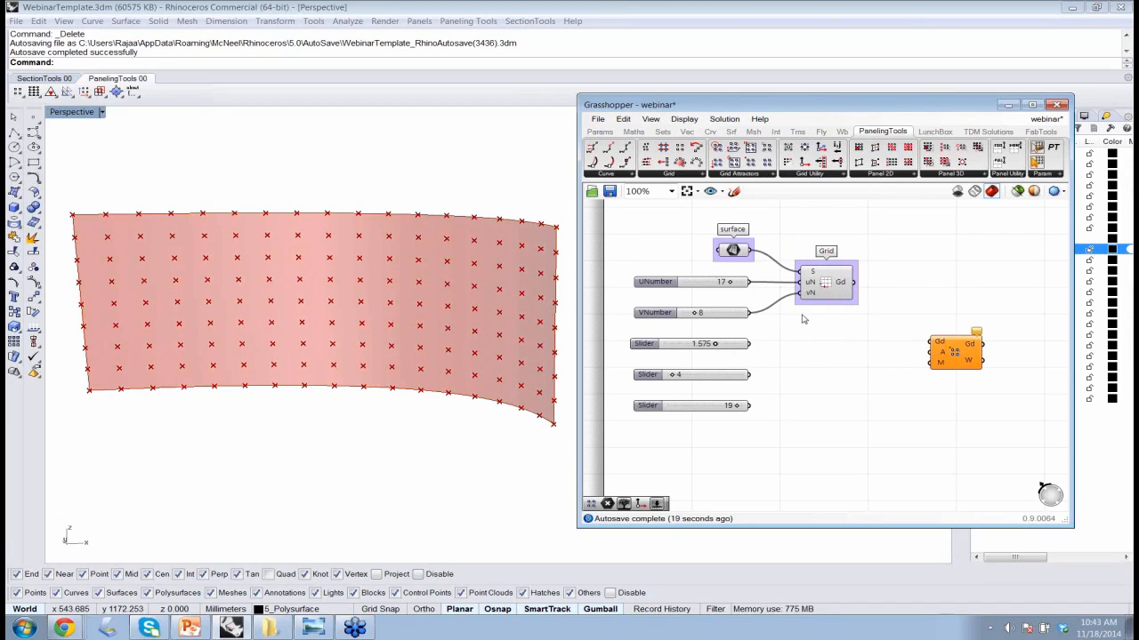
# Step: Add a Cellulate component beyond the grid group and connect the grid's Gd output to its Gd input
pyautogui.click(662, 284)
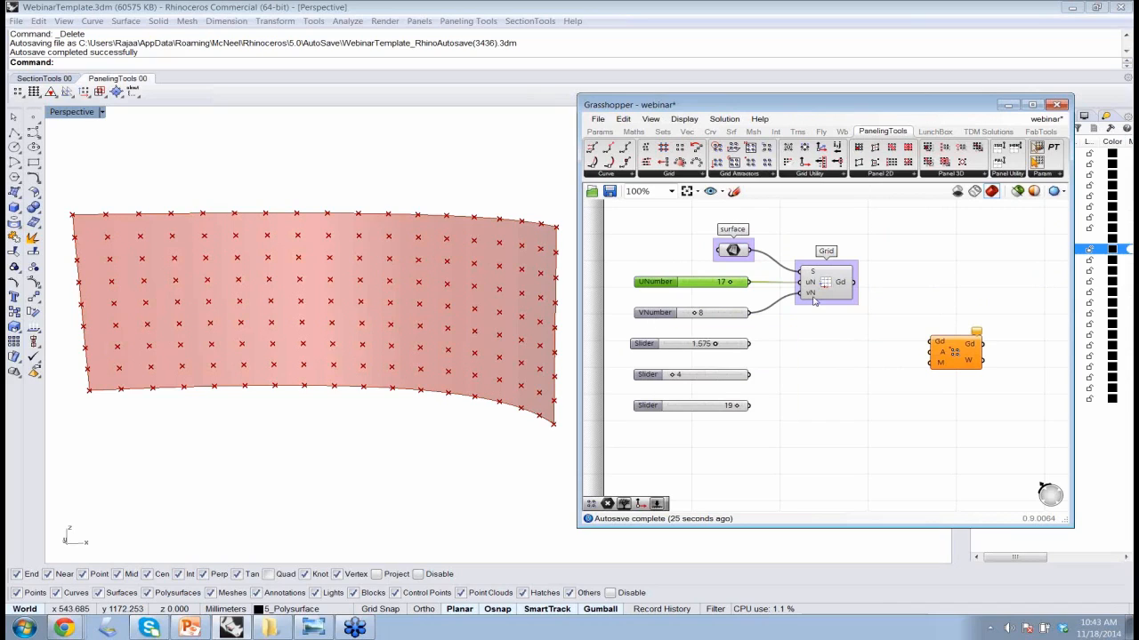
pyautogui.click(817, 329)
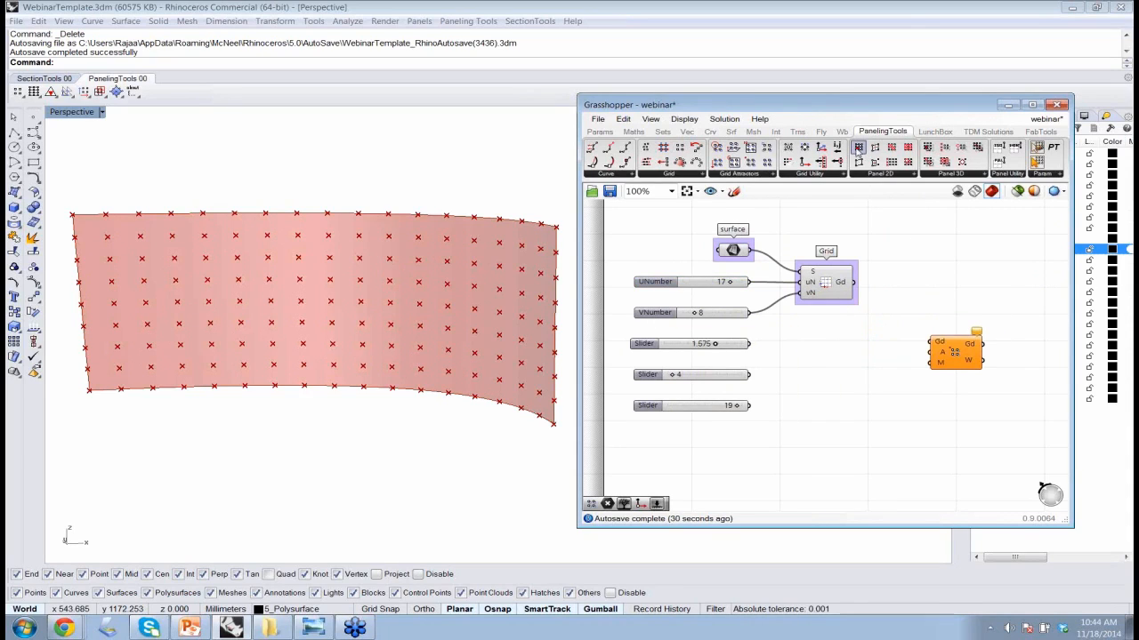
pyautogui.moveTo(897, 186); pyautogui.dragTo(925, 252)
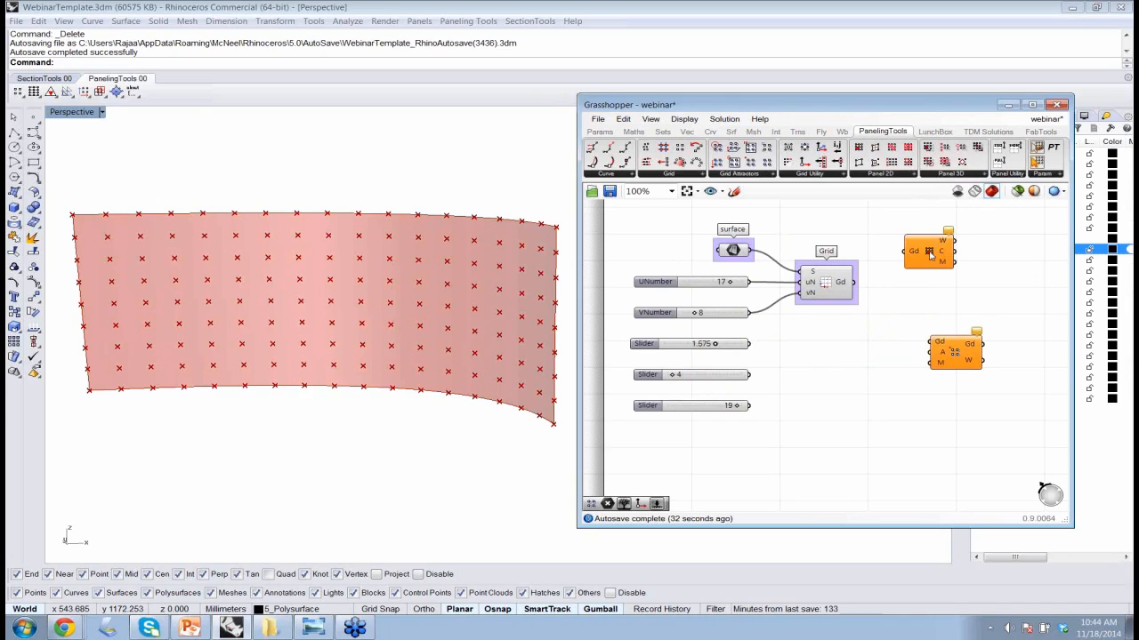
pyautogui.moveTo(853, 282); pyautogui.dragTo(932, 252)
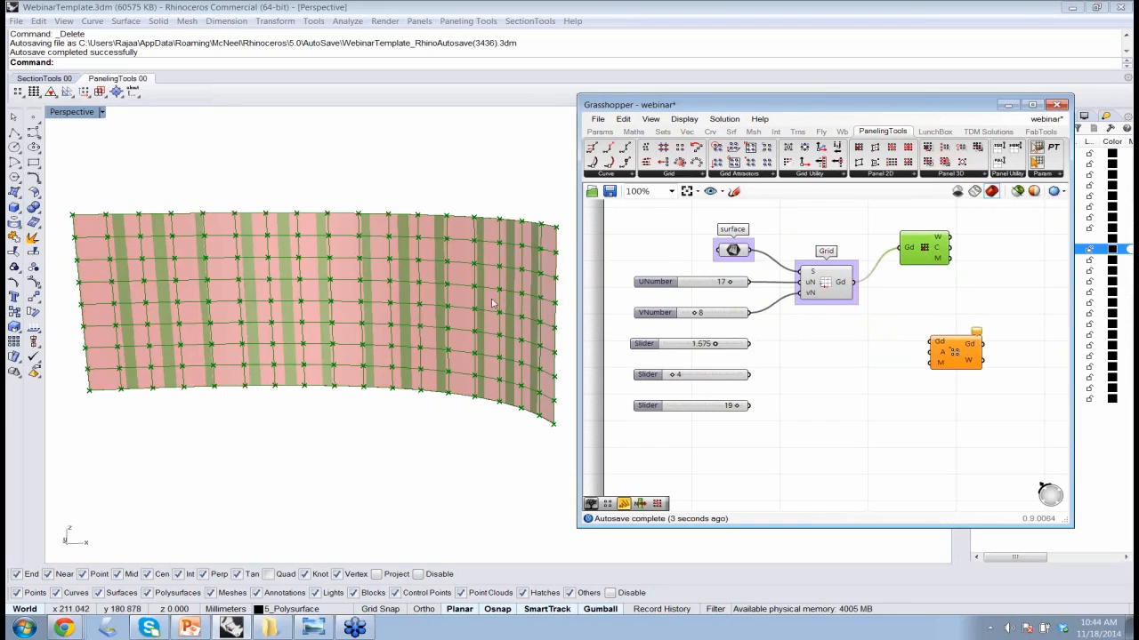
# Step: Turn off the previews of the surface parameter and the Cellulate component, shifting Cellulate slightly farther from the grid group
pyautogui.click(732, 250)
pyautogui.middleClick(732, 252)
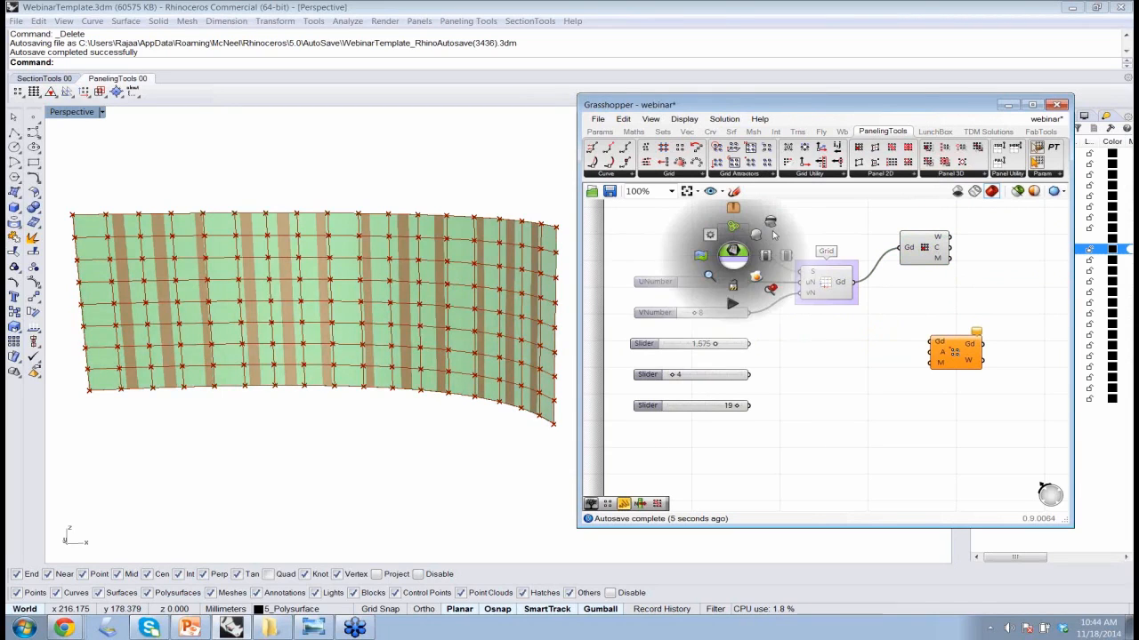
pyautogui.click(772, 233)
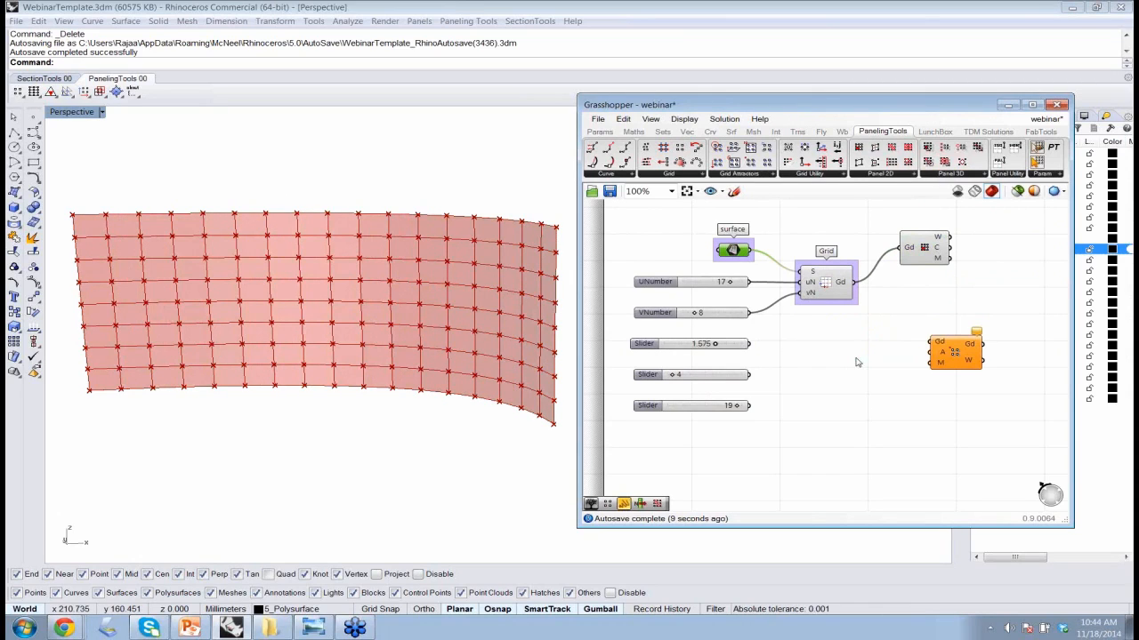
pyautogui.click(924, 253)
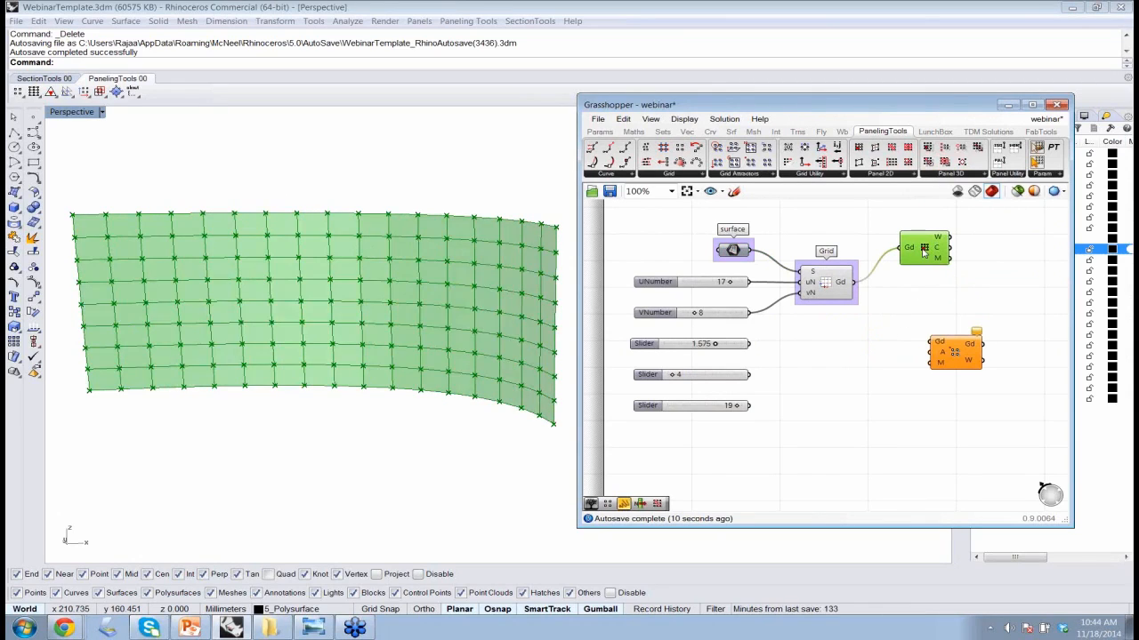
pyautogui.middleClick(925, 253)
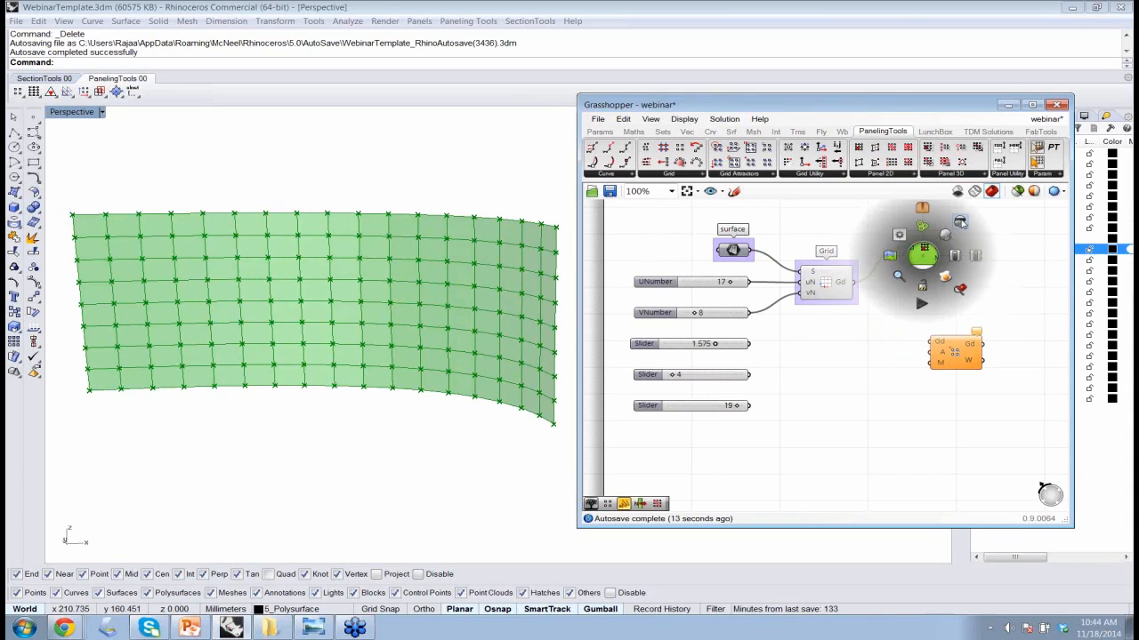
pyautogui.click(963, 223)
pyautogui.moveTo(925, 257); pyautogui.dragTo(948, 245)
pyautogui.click(1009, 280)
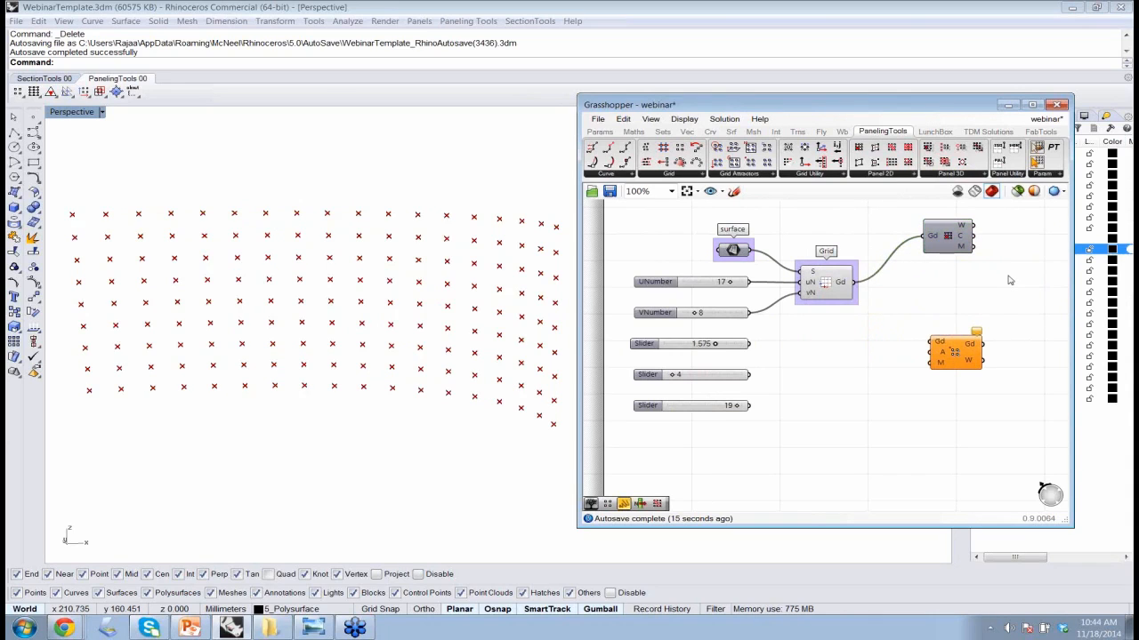
# Step: Move the unconnected point attractor component closer to the grid group and turn the surface parameter's preview back on
pyautogui.moveTo(952, 358); pyautogui.dragTo(931, 338)
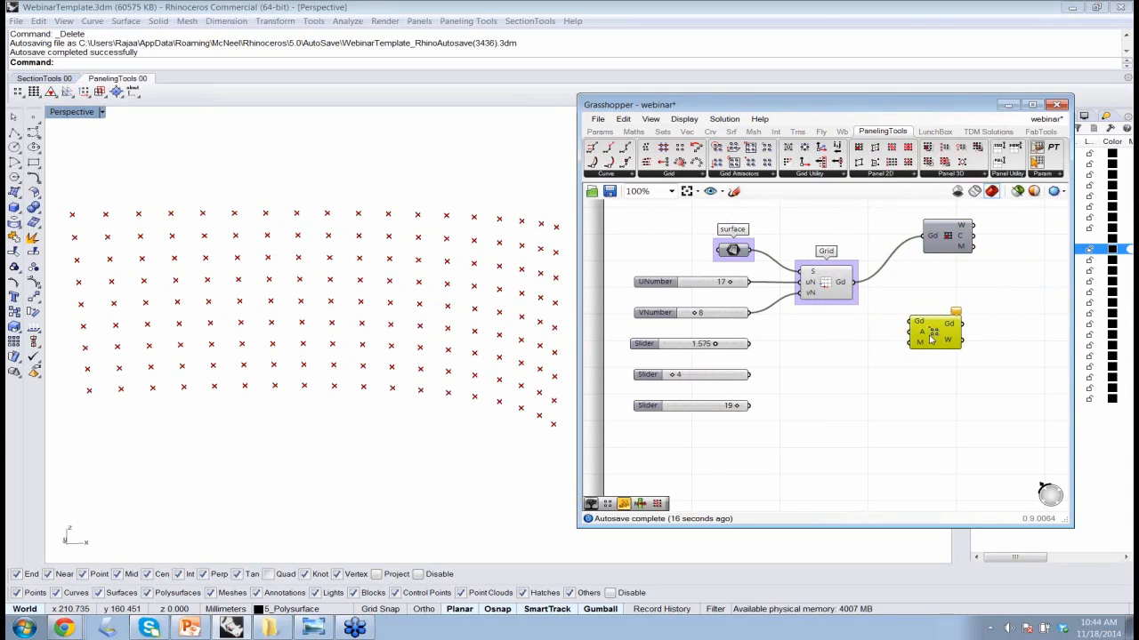
pyautogui.click(734, 253)
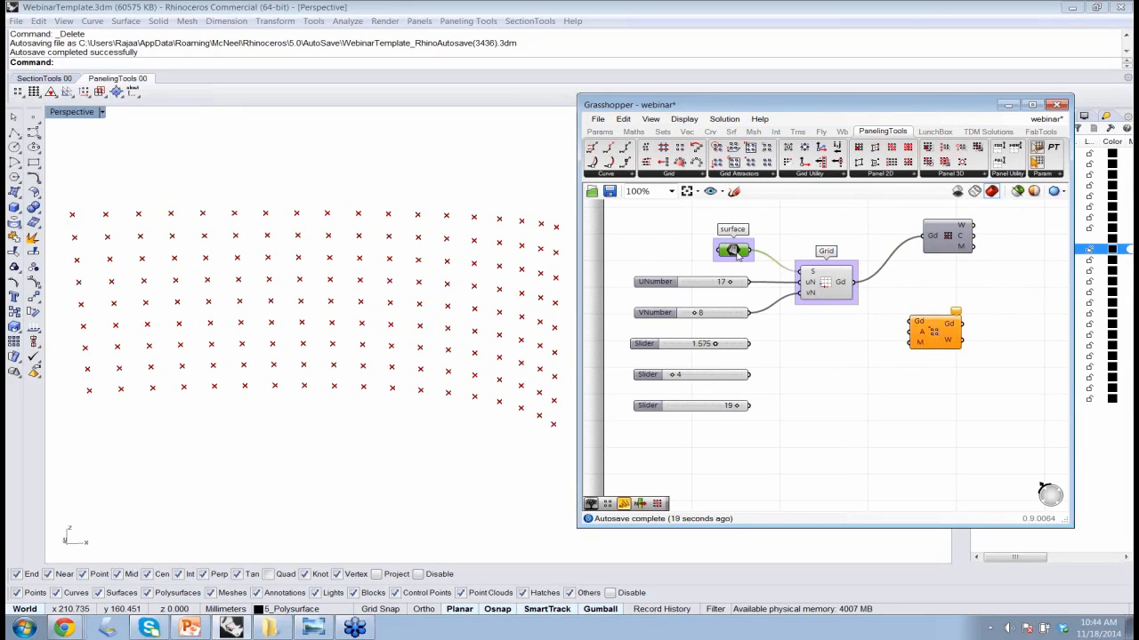
pyautogui.middleClick(735, 253)
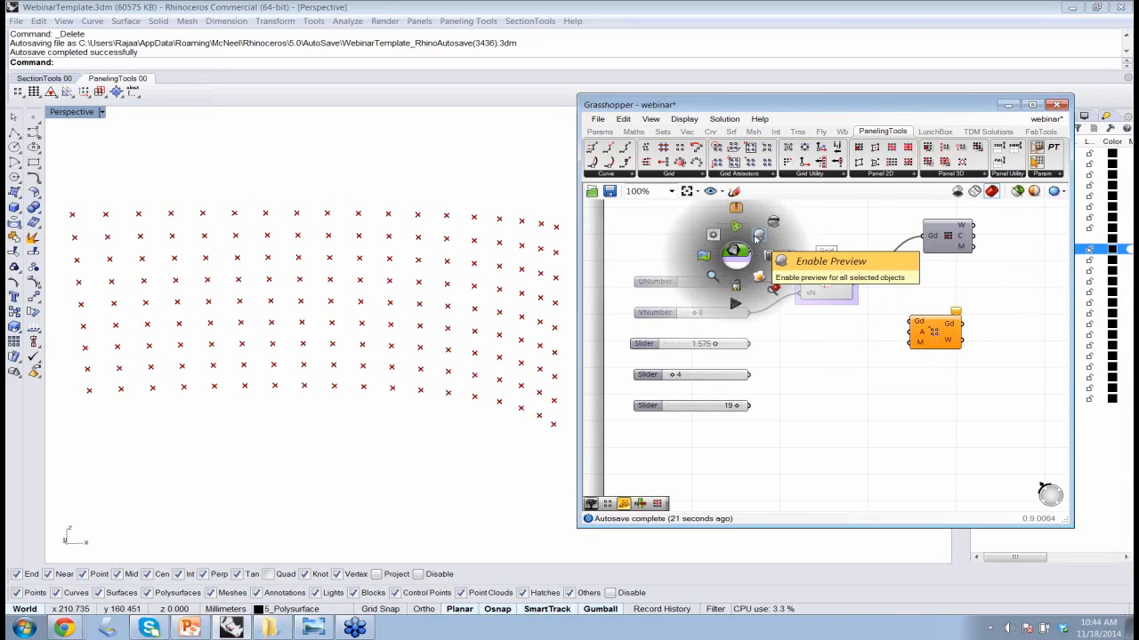
pyautogui.click(772, 254)
pyautogui.click(910, 364)
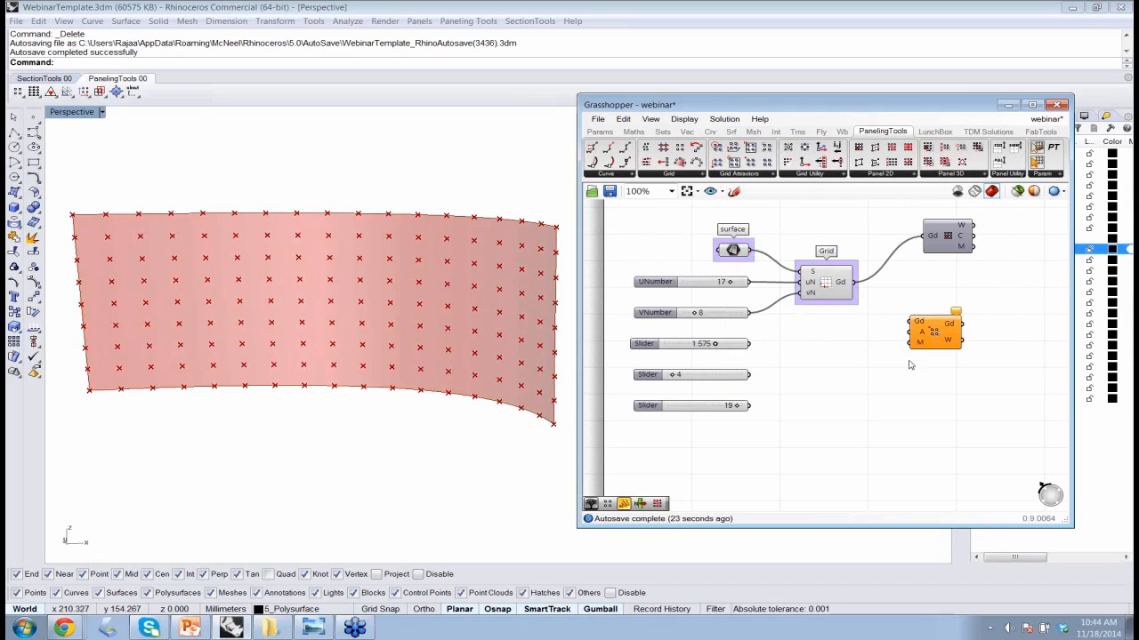
# Step: Put the attractor component in a group labelled "point attraction" and connect the grid's Gd output to its Gd input
pyautogui.moveTo(924, 344); pyautogui.dragTo(931, 336)
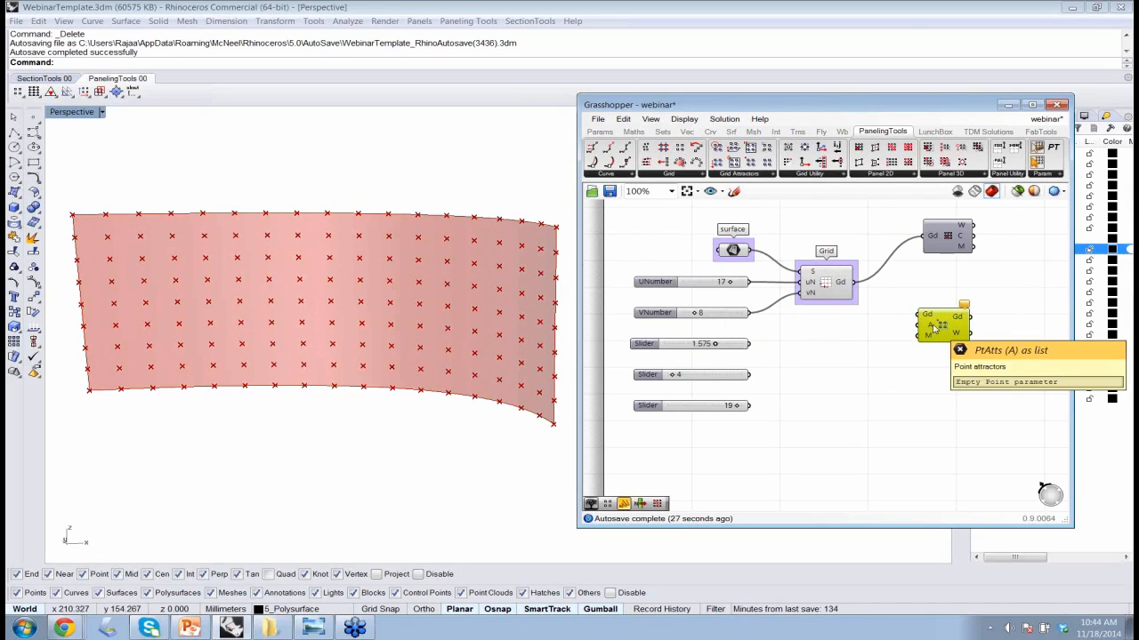
pyautogui.click(934, 327)
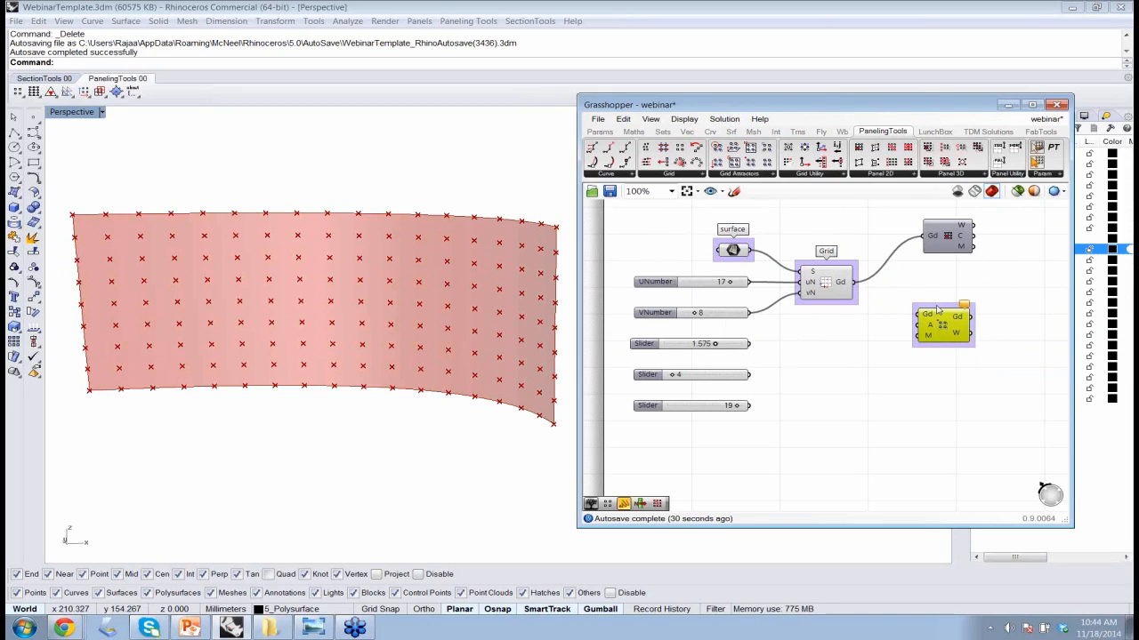
pyautogui.rightClick(941, 309)
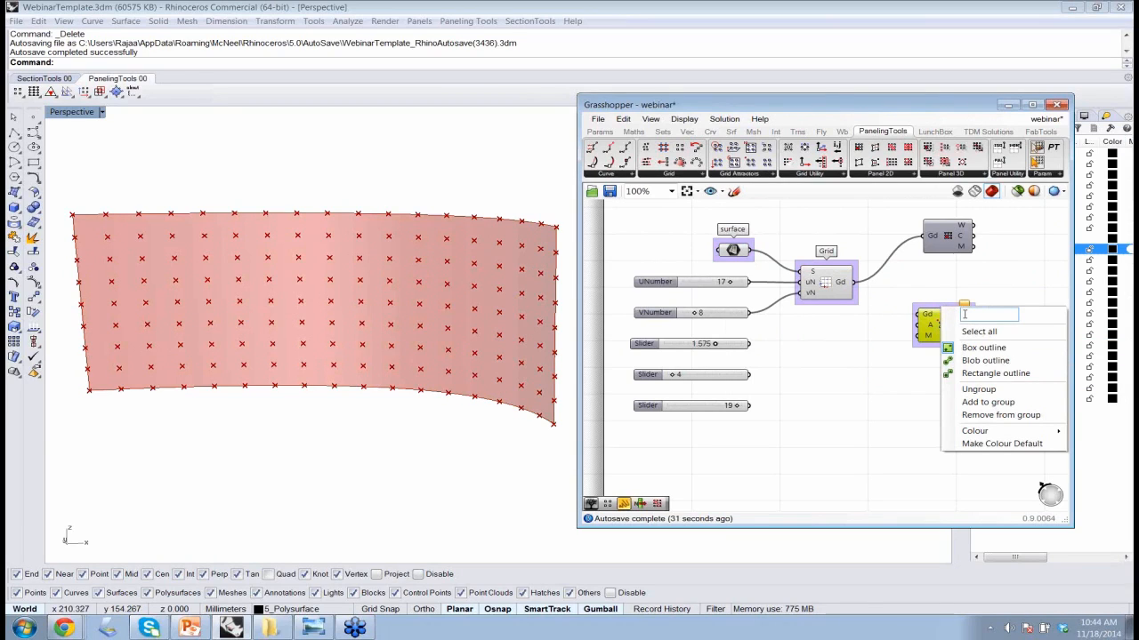
pyautogui.write('point attra')
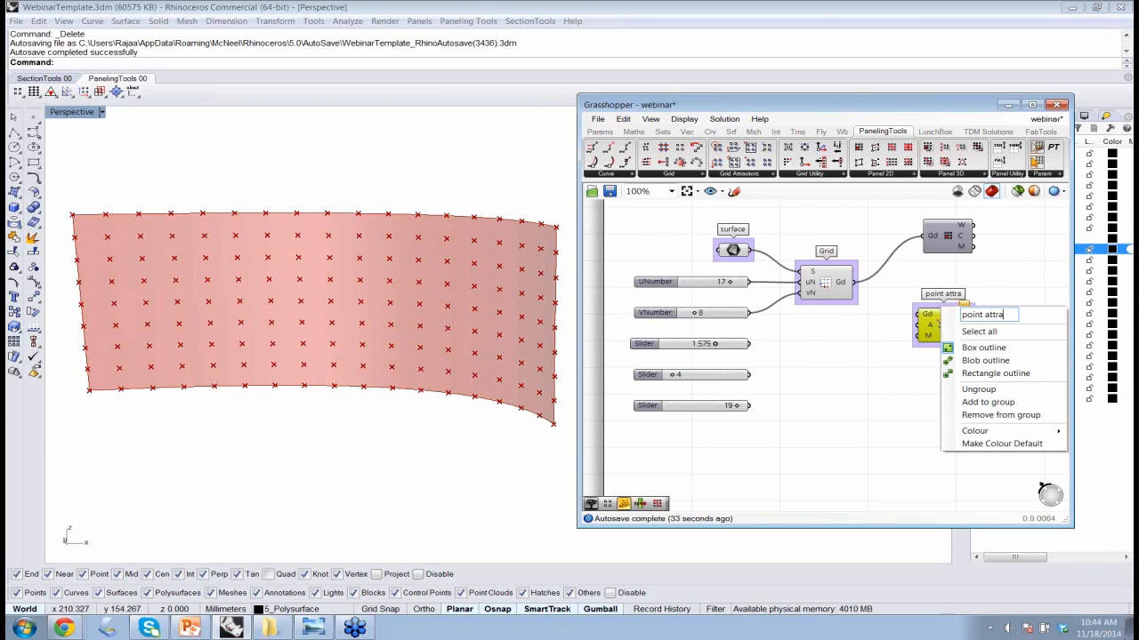
pyautogui.write('ction')
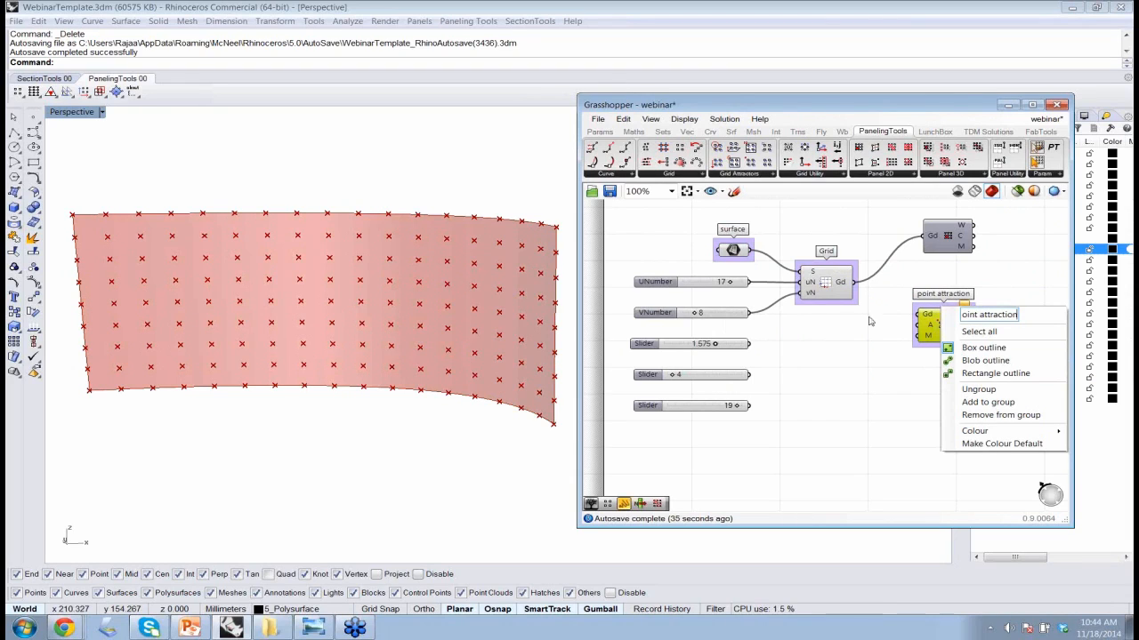
pyautogui.click(836, 328)
pyautogui.moveTo(853, 282); pyautogui.dragTo(919, 315)
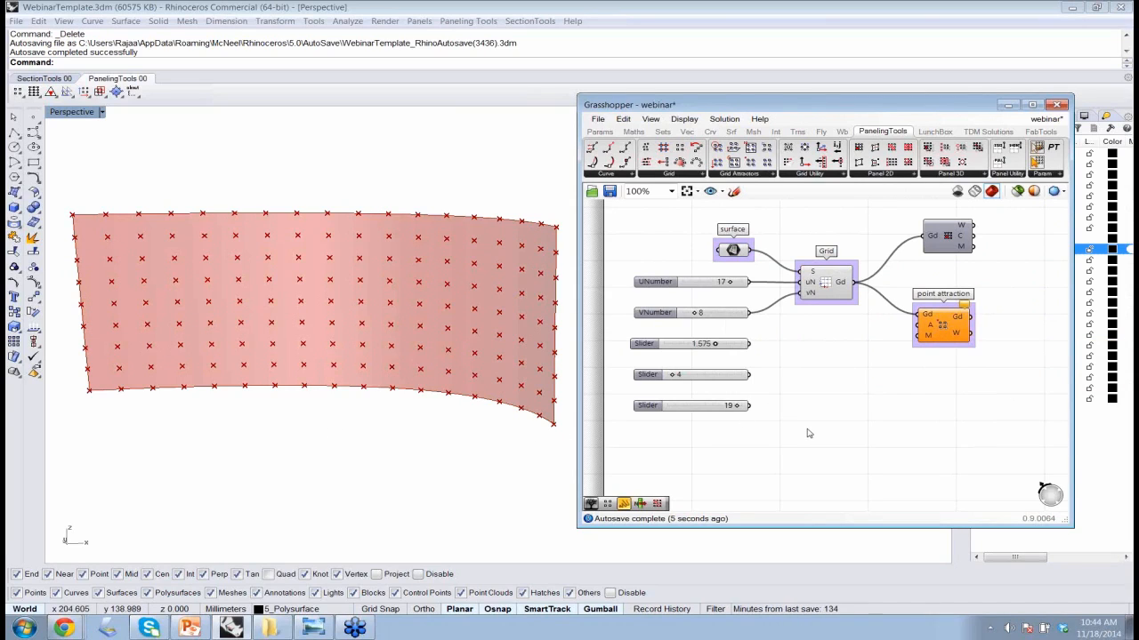
# Step: Bake the surface parameter to the 5_Polysurface layer and place a point object at the surface's lower-left corner
pyautogui.rightClick(732, 250)
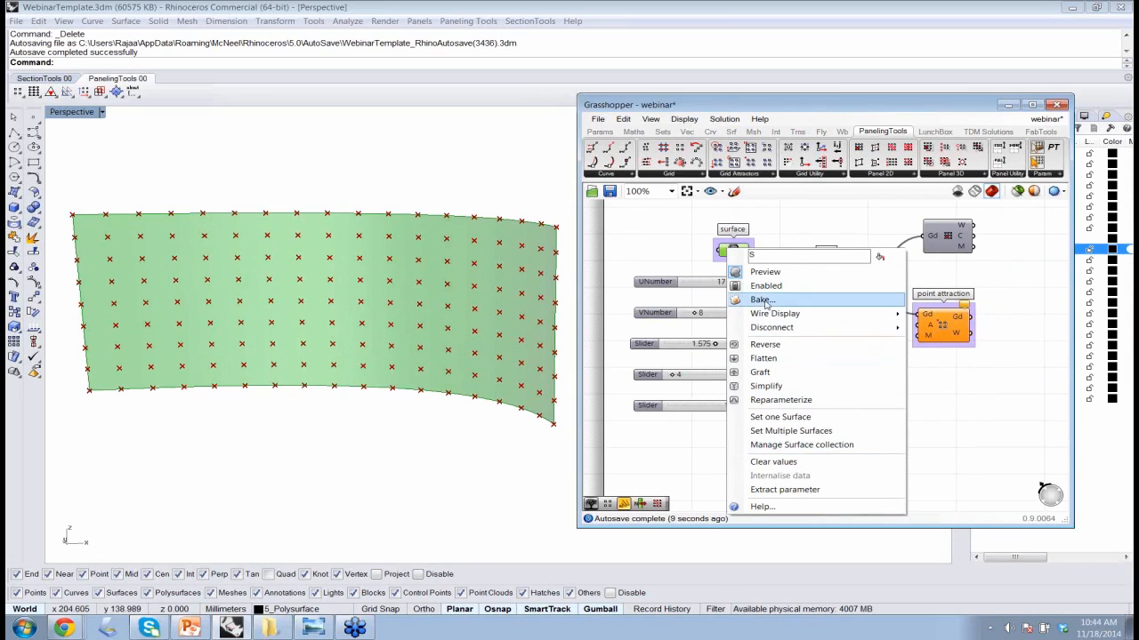
pyautogui.click(763, 300)
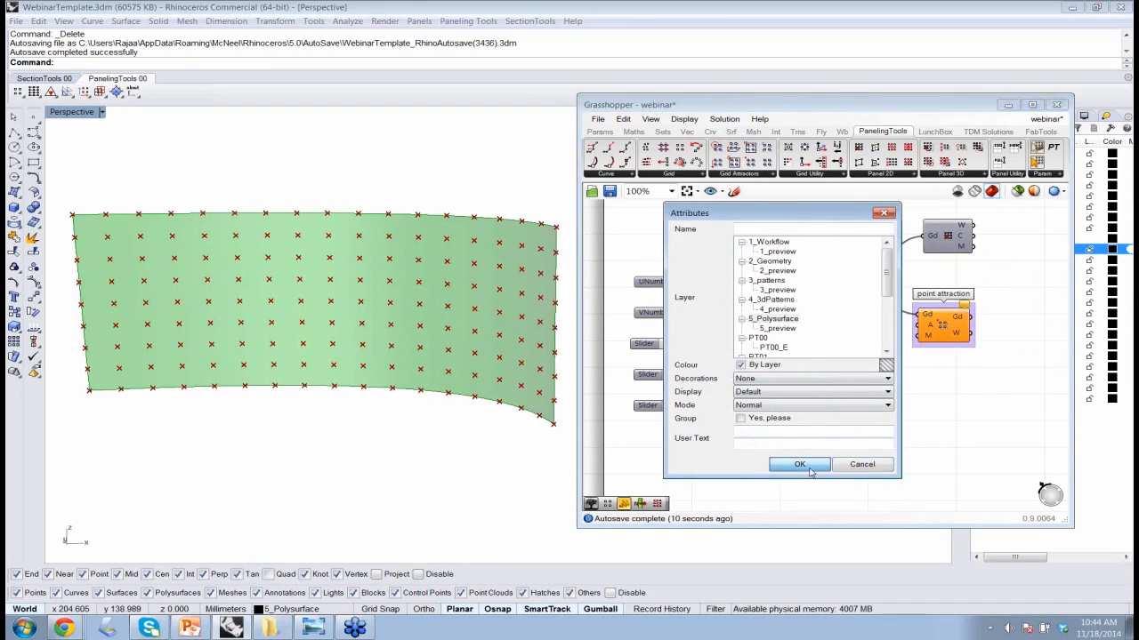
pyautogui.press('Return')
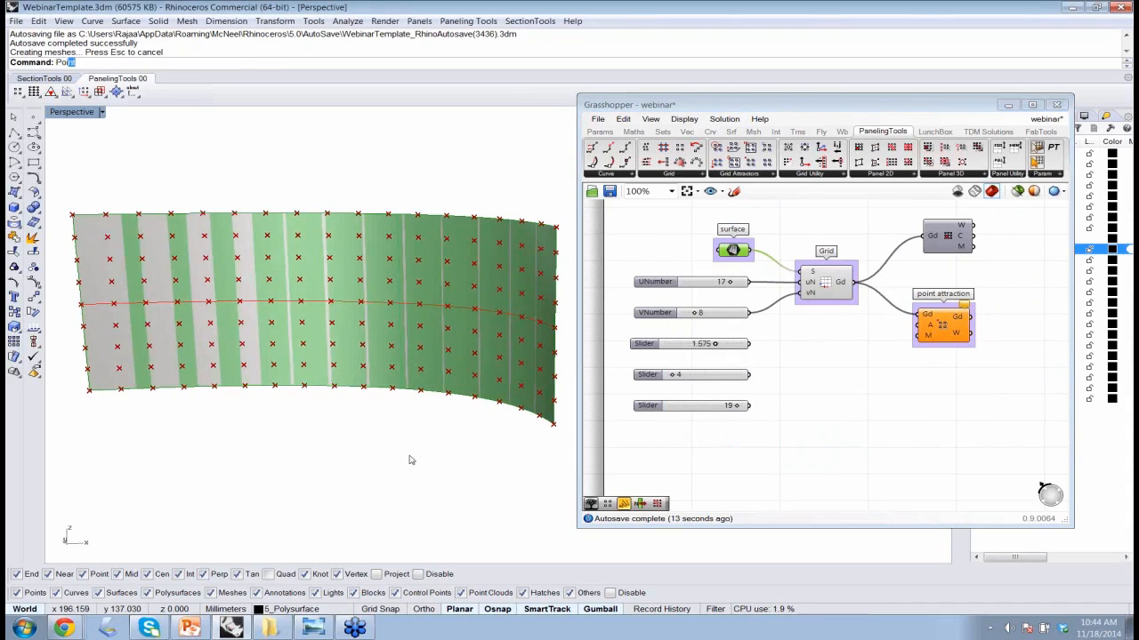
pyautogui.press('Return')
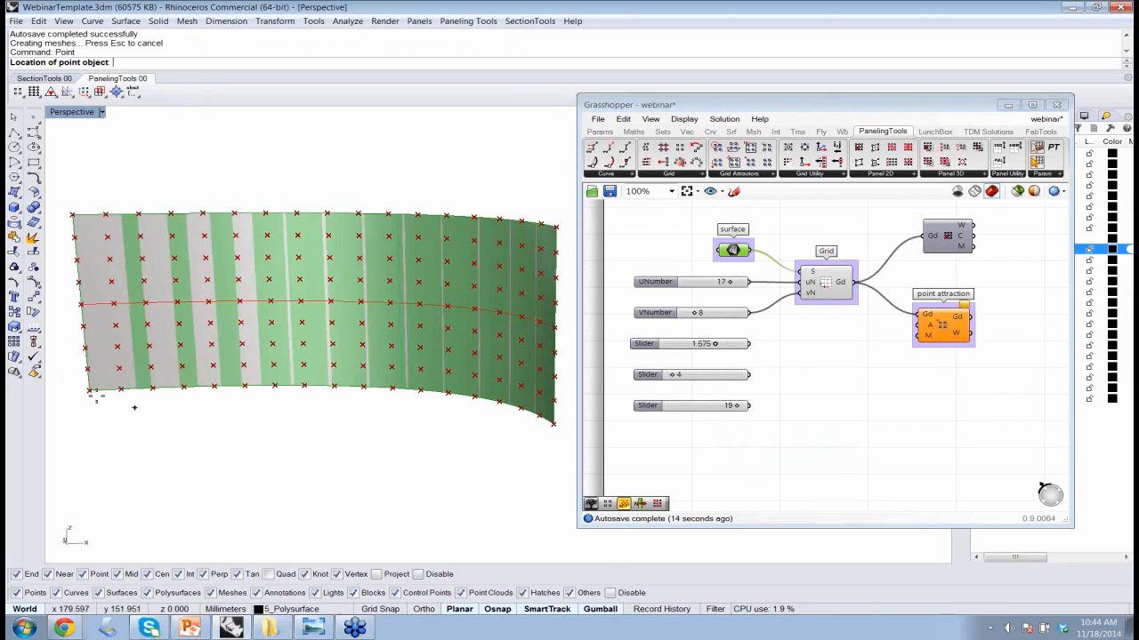
pyautogui.click(89, 392)
pyautogui.click(89, 392)
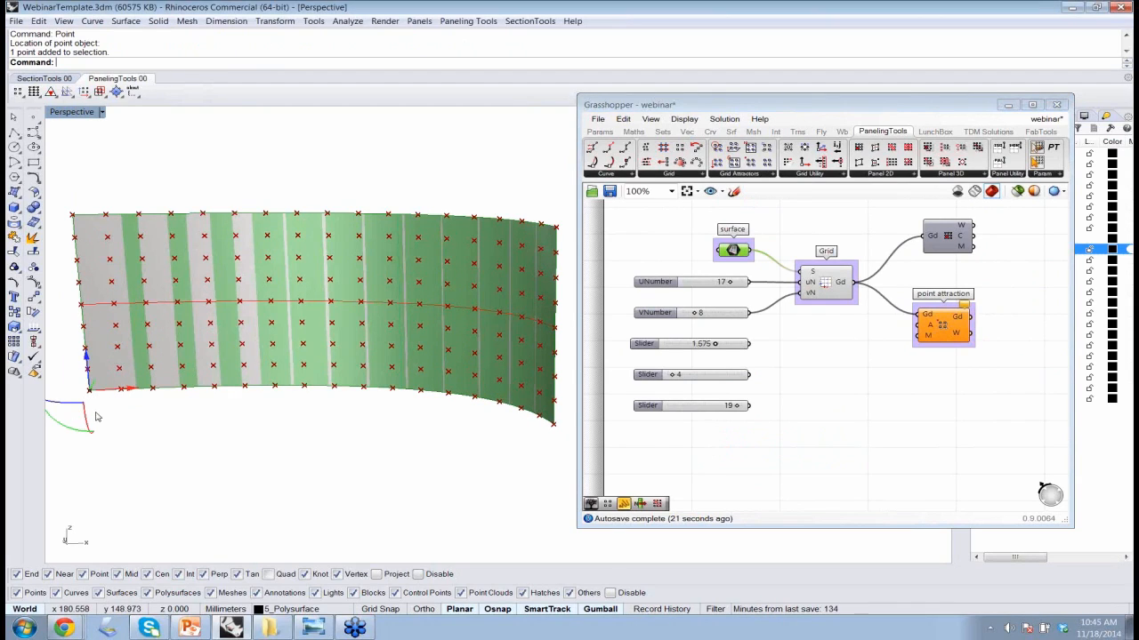
# Step: Delete the baked surface from the Rhino model, keeping the corner point
pyautogui.moveTo(96, 412); pyautogui.dragTo(80, 411, button='right')
pyautogui.click(460, 261)
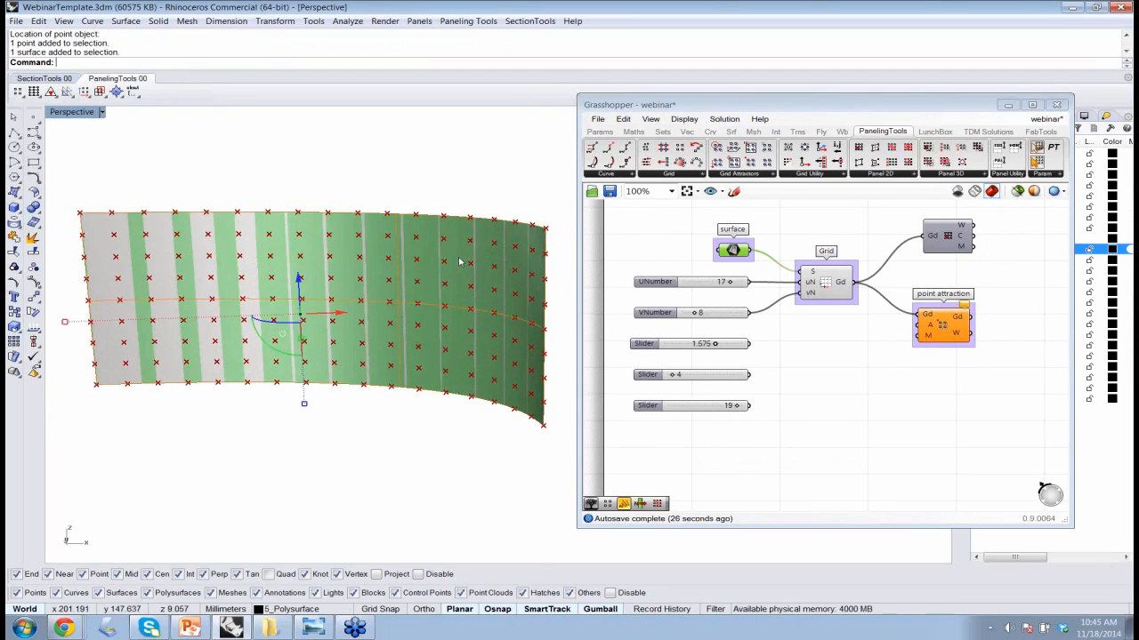
pyautogui.press('Delete')
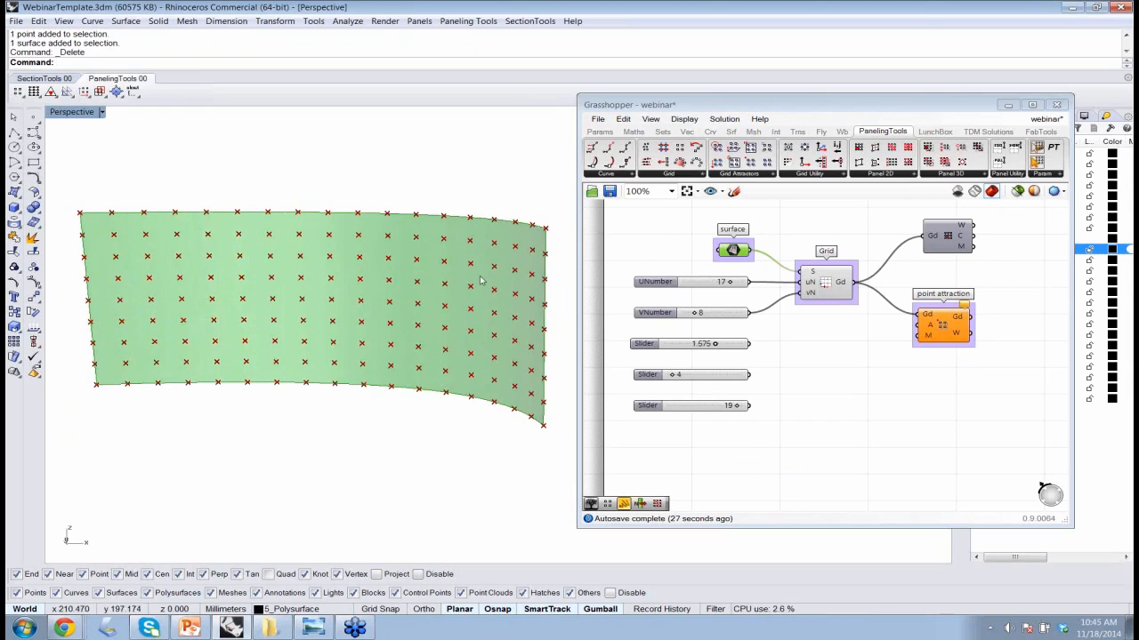
# Step: Extract the attractor's A input as a separate point parameter and reference the corner point object in it
pyautogui.rightClick(931, 328)
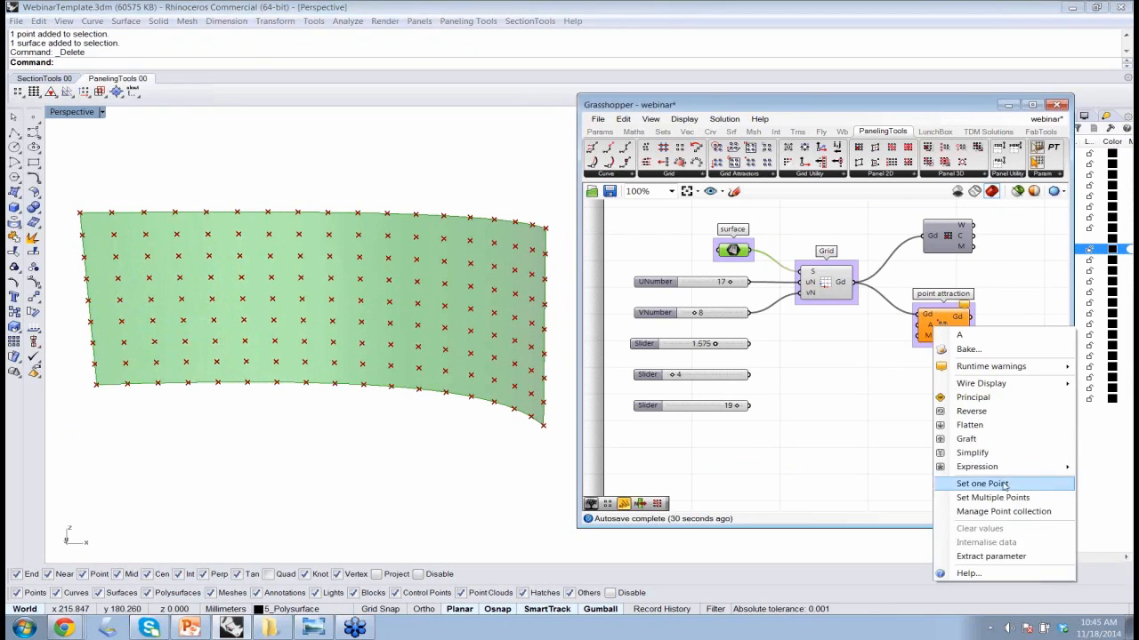
pyautogui.click(990, 556)
pyautogui.moveTo(868, 338); pyautogui.dragTo(885, 363)
pyautogui.rightClick(865, 349)
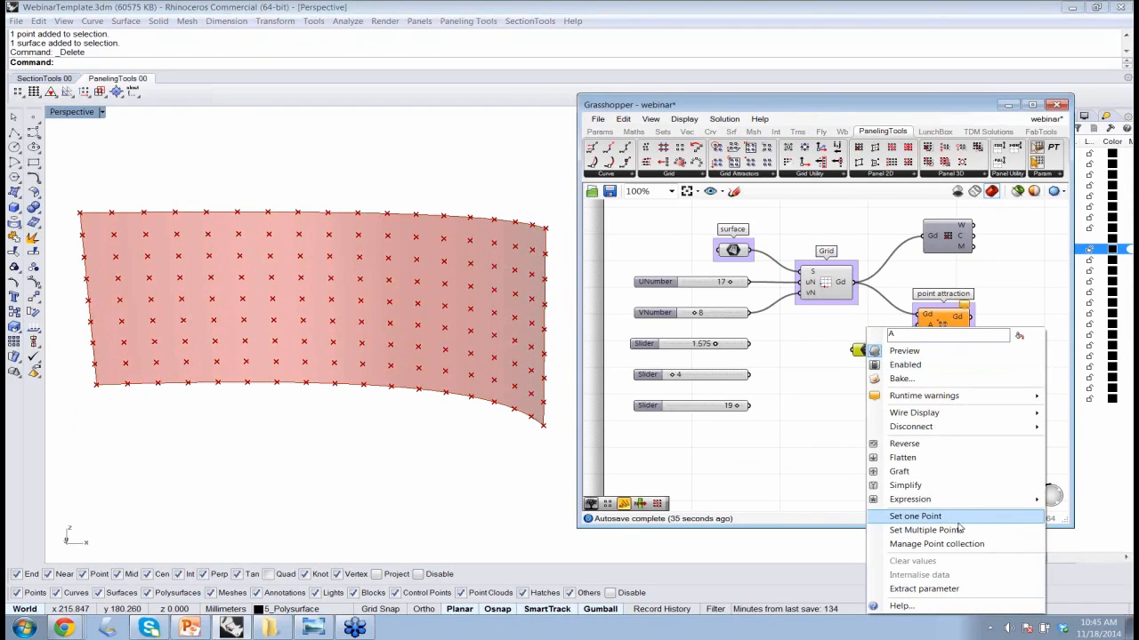
pyautogui.click(952, 521)
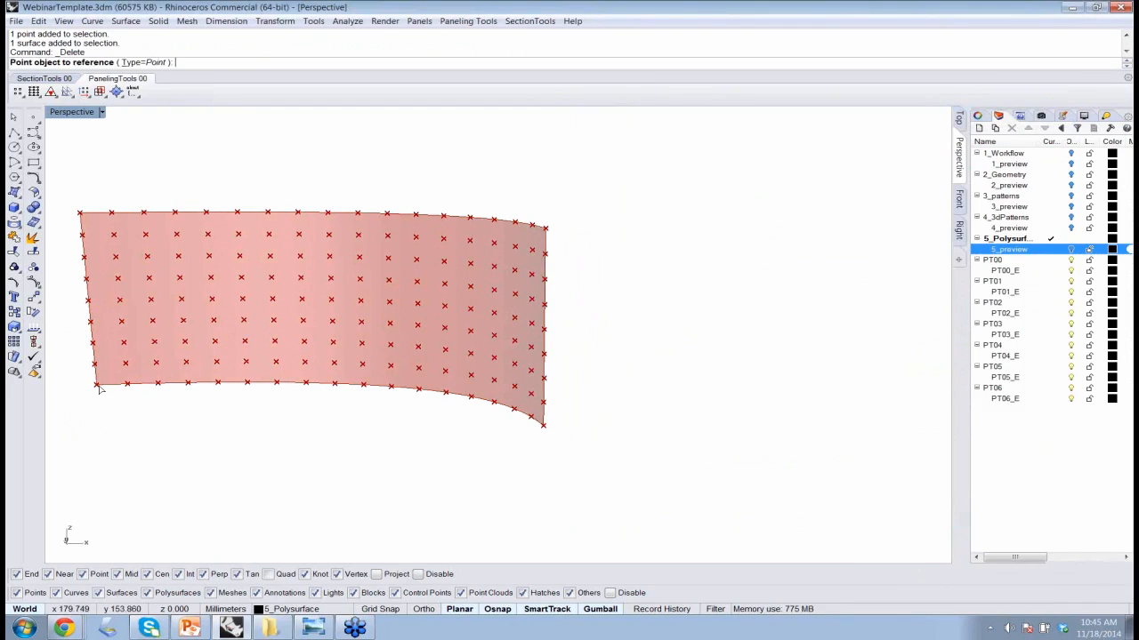
pyautogui.click(97, 385)
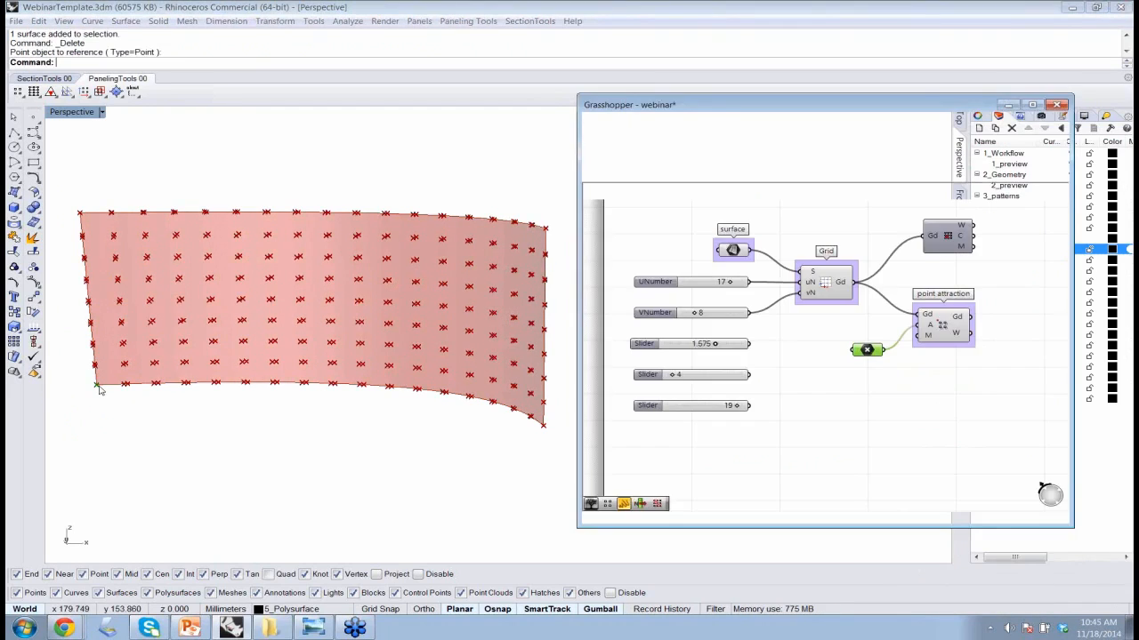
# Step: Turn off the preview of the Surface Domain Number component in the "Grid" group
pyautogui.click(826, 284)
pyautogui.middleClick(825, 284)
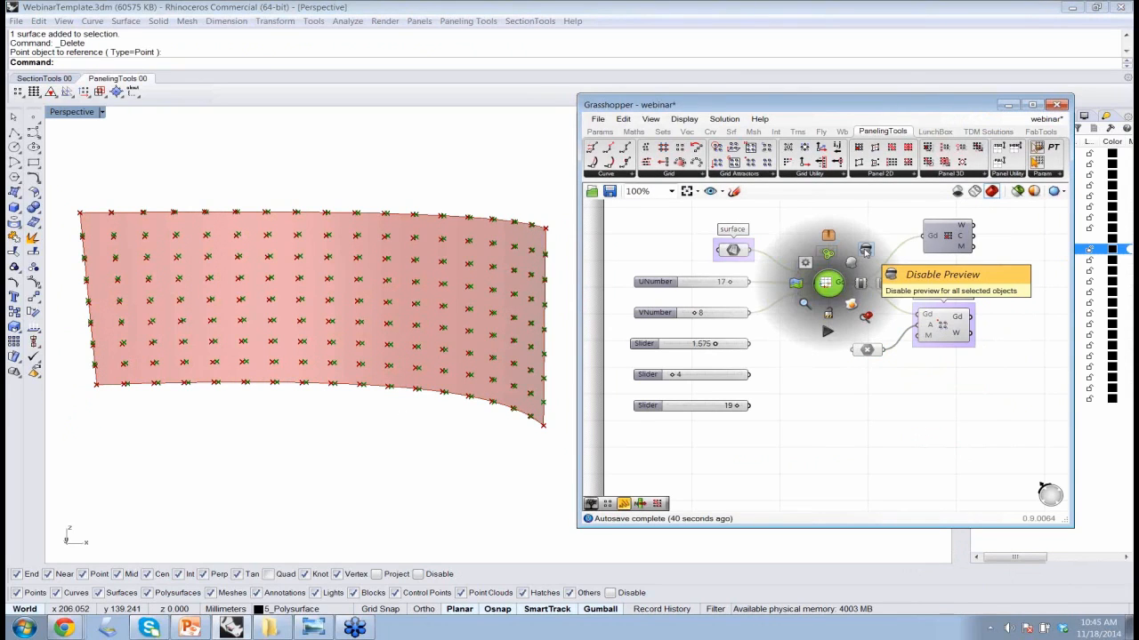
pyautogui.click(865, 253)
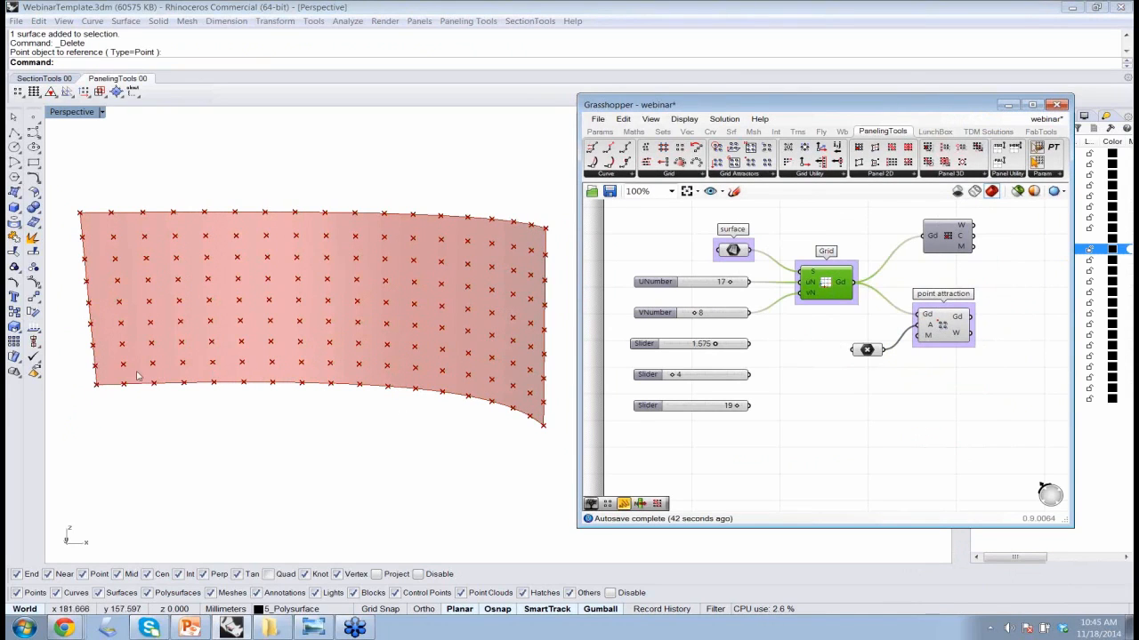
# Step: Move Cellulate outward, replace its Gd input with the point attractor's Gd output, and turn its preview on
pyautogui.moveTo(960, 237); pyautogui.dragTo(1013, 234)
pyautogui.moveTo(972, 316); pyautogui.dragTo(977, 233)
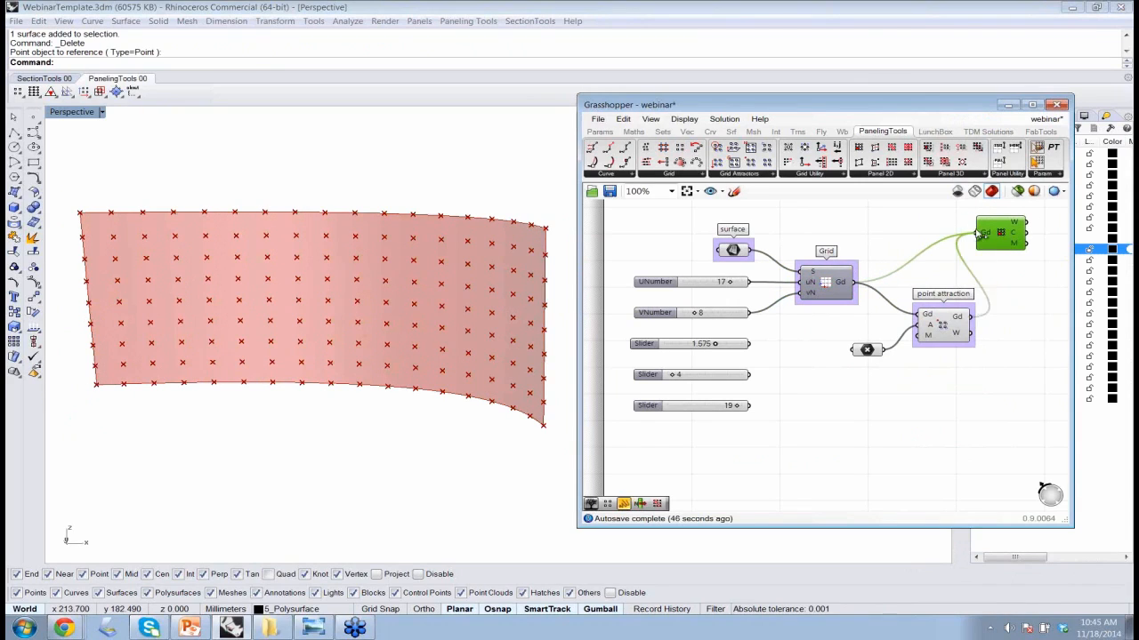
pyautogui.middleClick(996, 257)
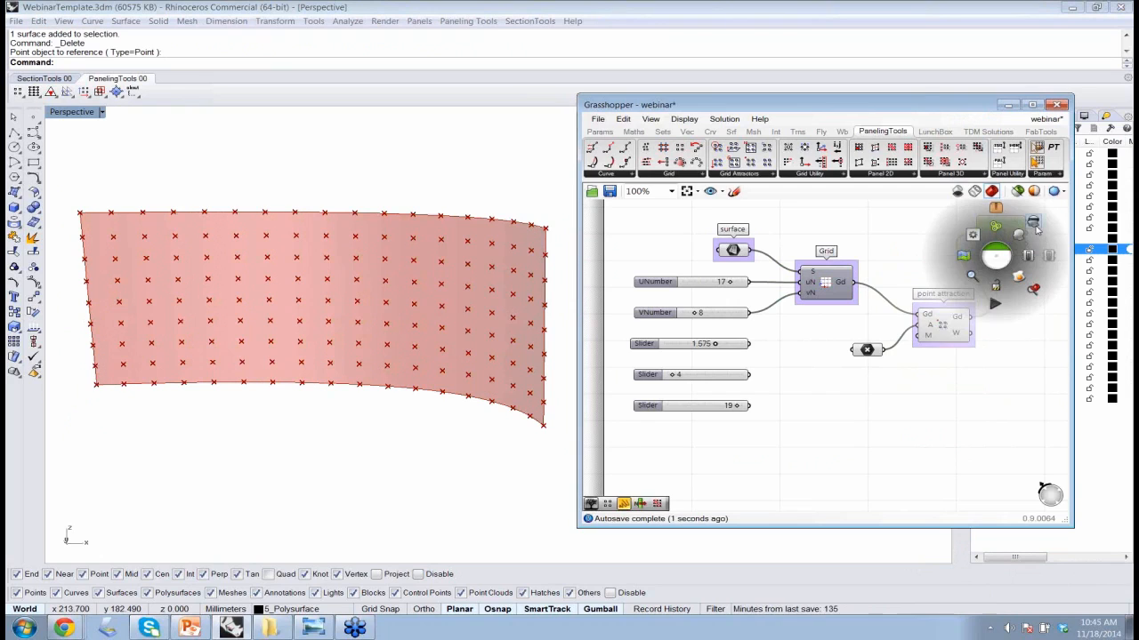
pyautogui.click(1019, 234)
# Step: Turn off the preview of the surface parameter so only the attracted grid cells are drawn
pyautogui.click(731, 251)
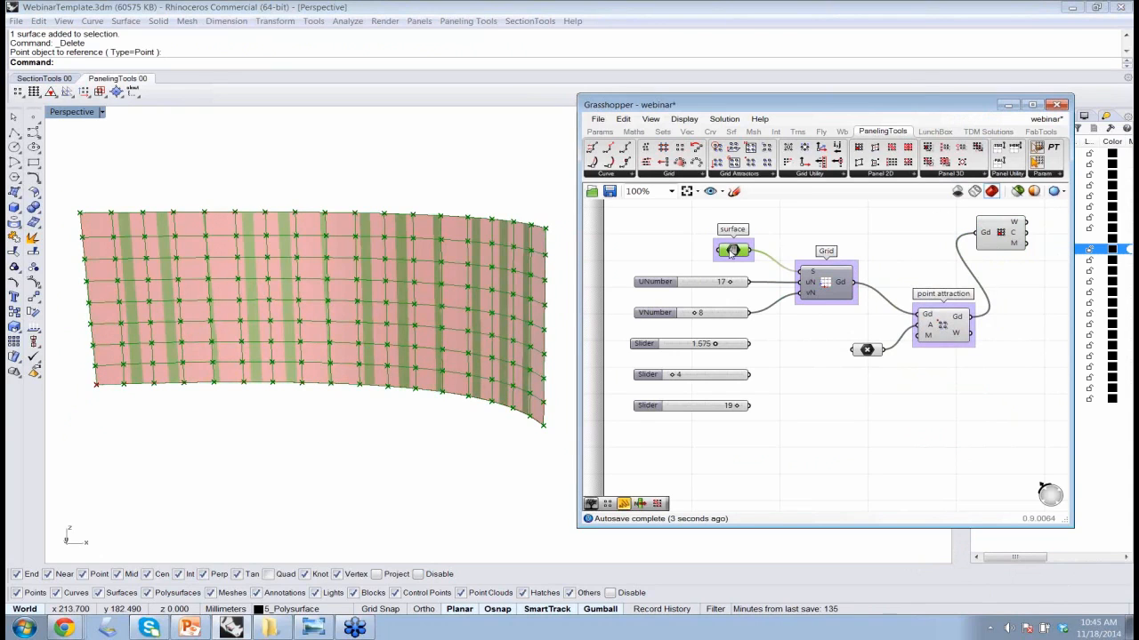
pyautogui.middleClick(731, 250)
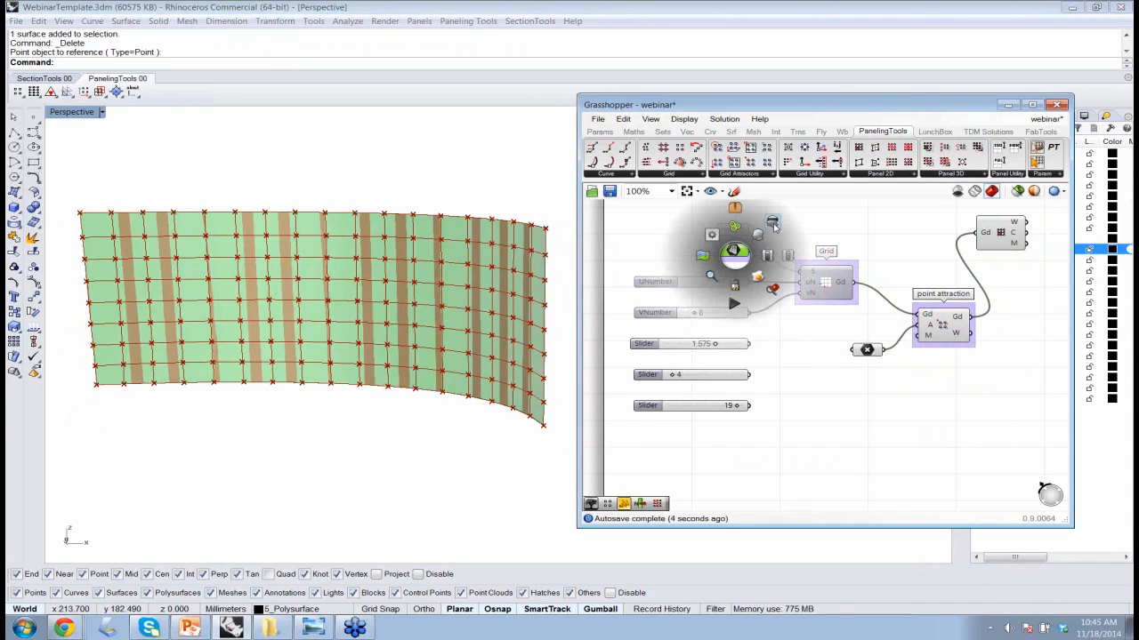
pyautogui.click(774, 226)
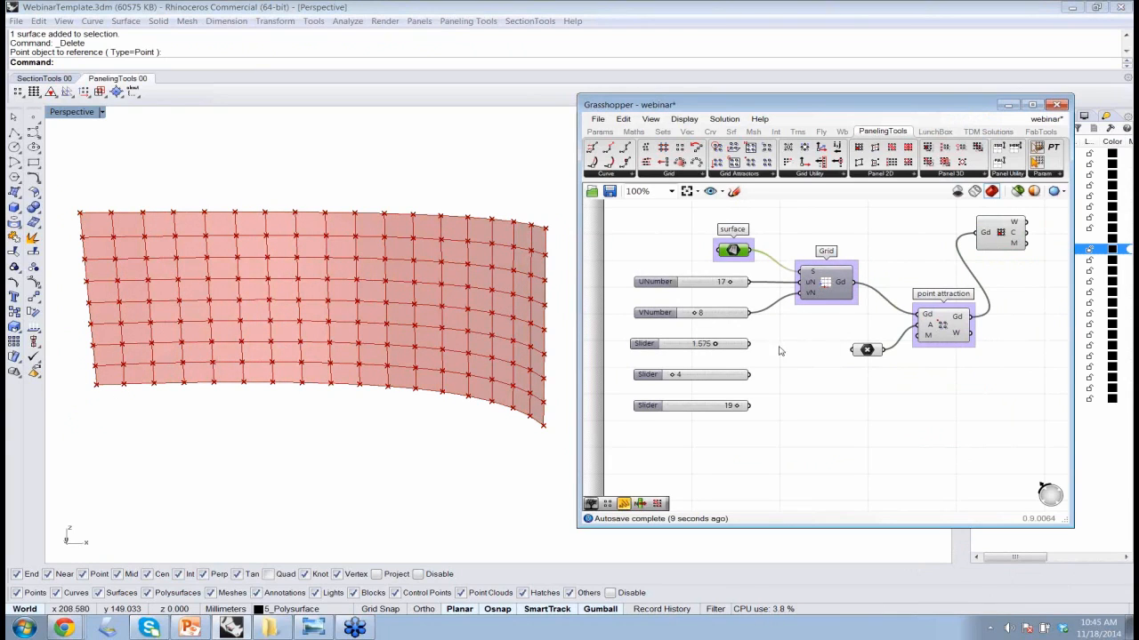
# Step: Move the point parameter clear of the third slider and connect that 1.575 slider to the attractor's M input
pyautogui.moveTo(866, 350); pyautogui.dragTo(842, 321)
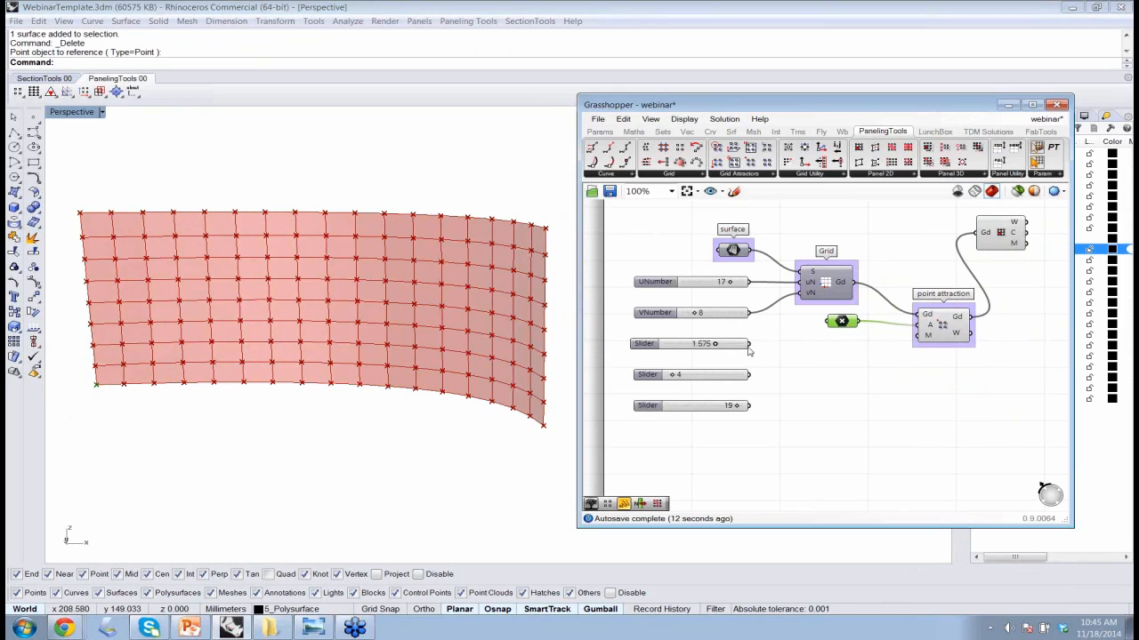
pyautogui.moveTo(748, 344); pyautogui.dragTo(925, 335)
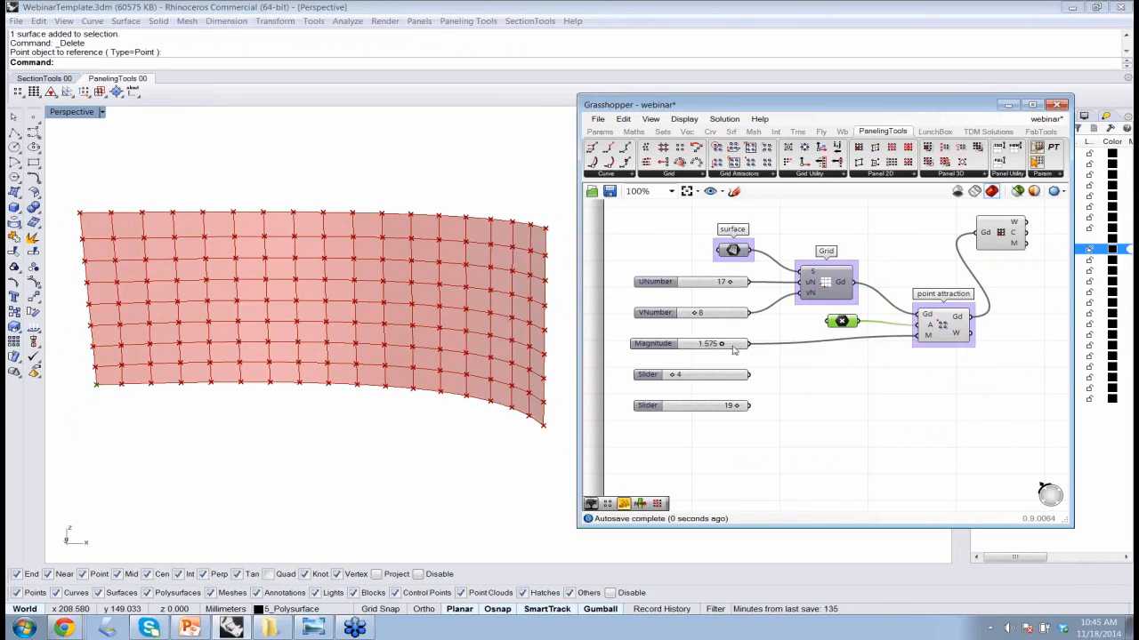
# Step: Try the point attractor's Magnitude slider at 5.000 and -5.000, and set it to 2.600
pyautogui.moveTo(725, 345); pyautogui.dragTo(755, 346)
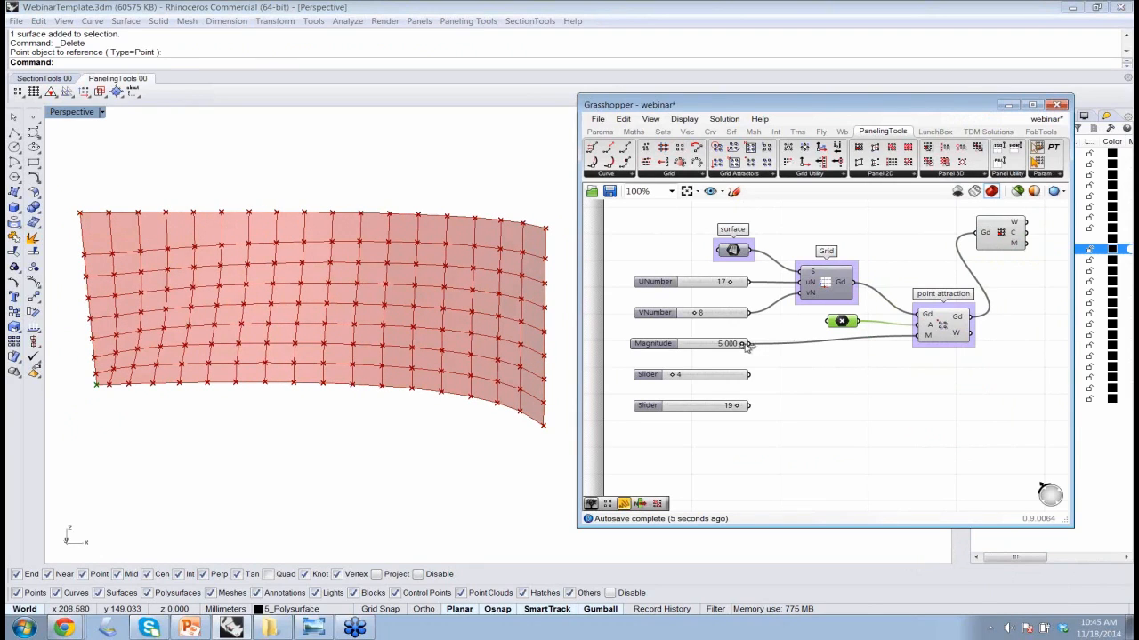
pyautogui.moveTo(743, 347); pyautogui.dragTo(682, 348)
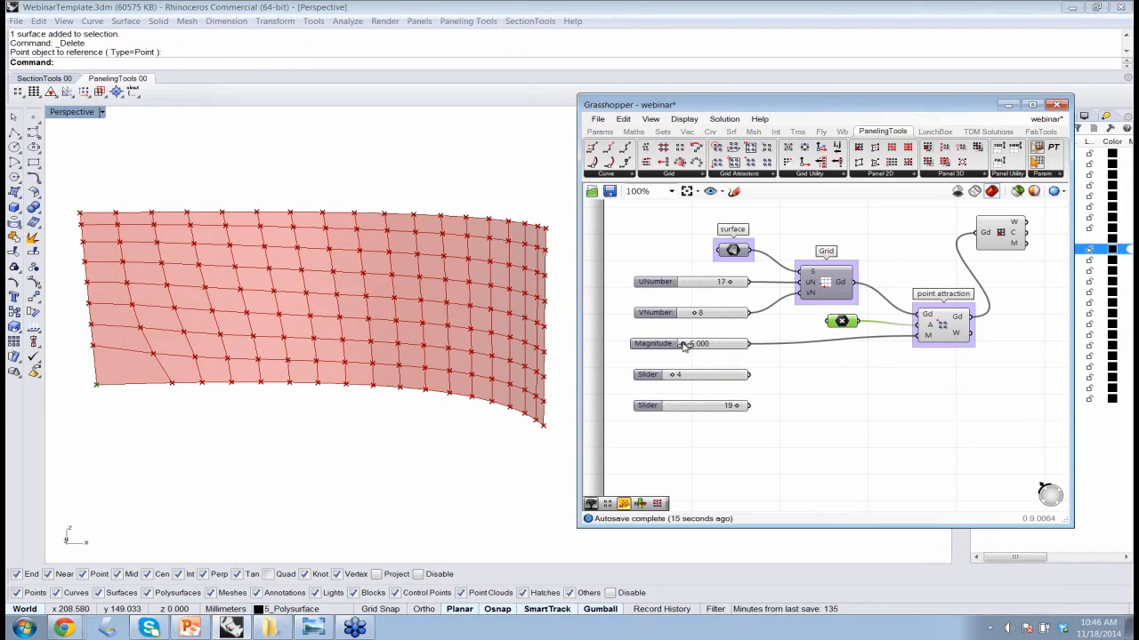
pyautogui.moveTo(683, 347); pyautogui.dragTo(727, 343)
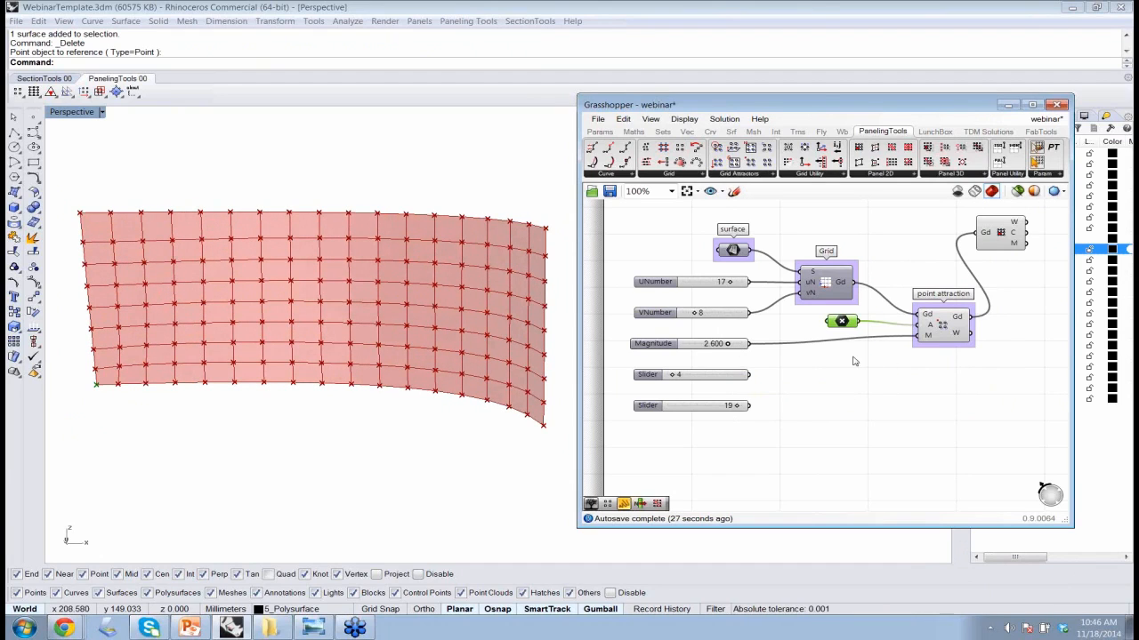
# Step: Shift the Grid component, the point parameter and the point attraction component closer to the sliders
pyautogui.moveTo(852, 360); pyautogui.dragTo(790, 273)
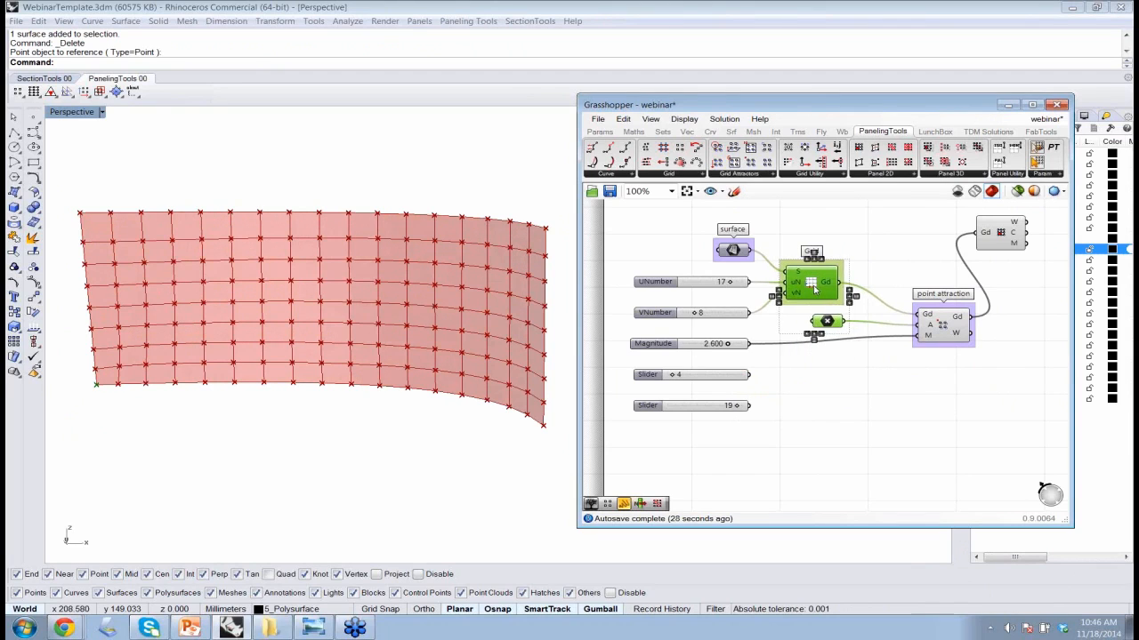
pyautogui.click(896, 411)
pyautogui.moveTo(967, 334); pyautogui.dragTo(929, 334)
pyautogui.click(996, 234)
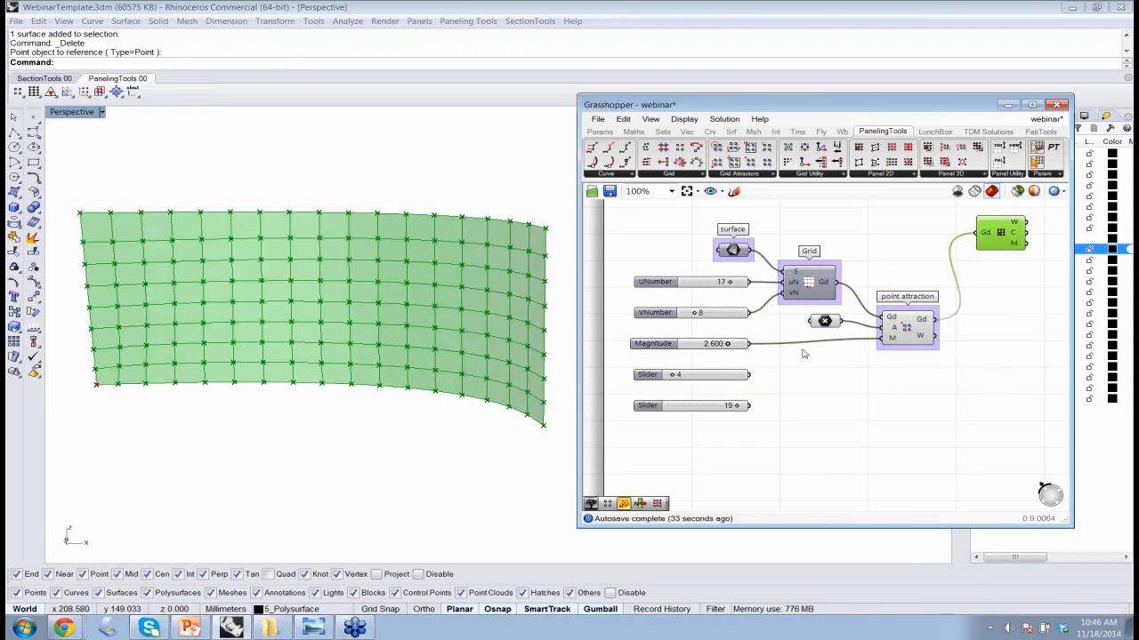
pyautogui.click(1008, 349)
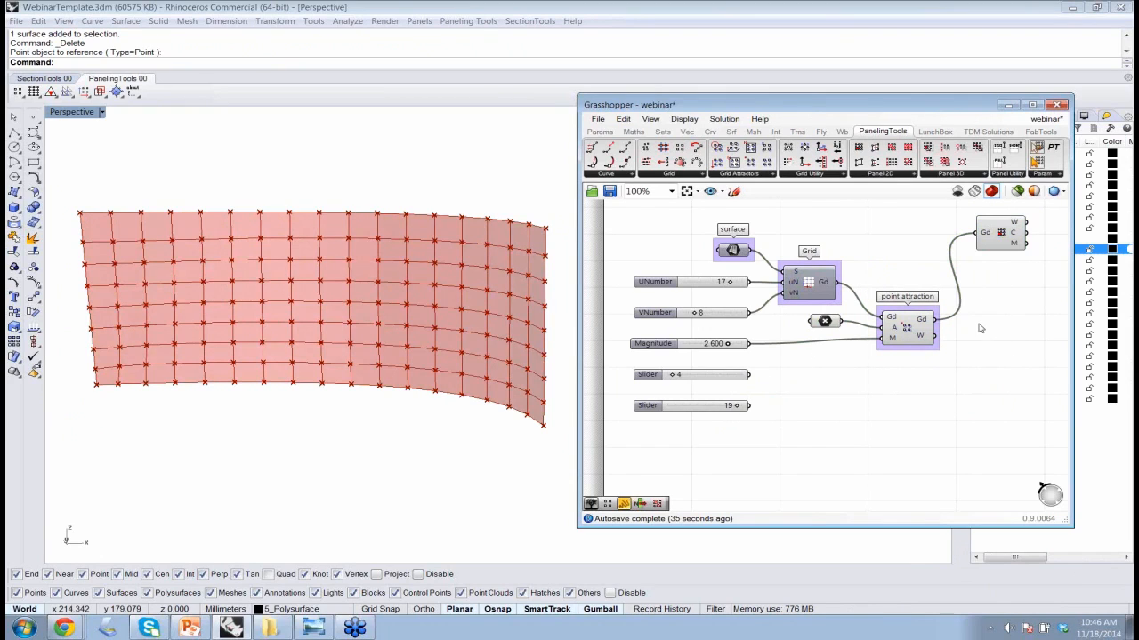
# Step: Search for the Polygon component and place it on the empty canvas below the point attraction group
pyautogui.doubleClick(873, 433)
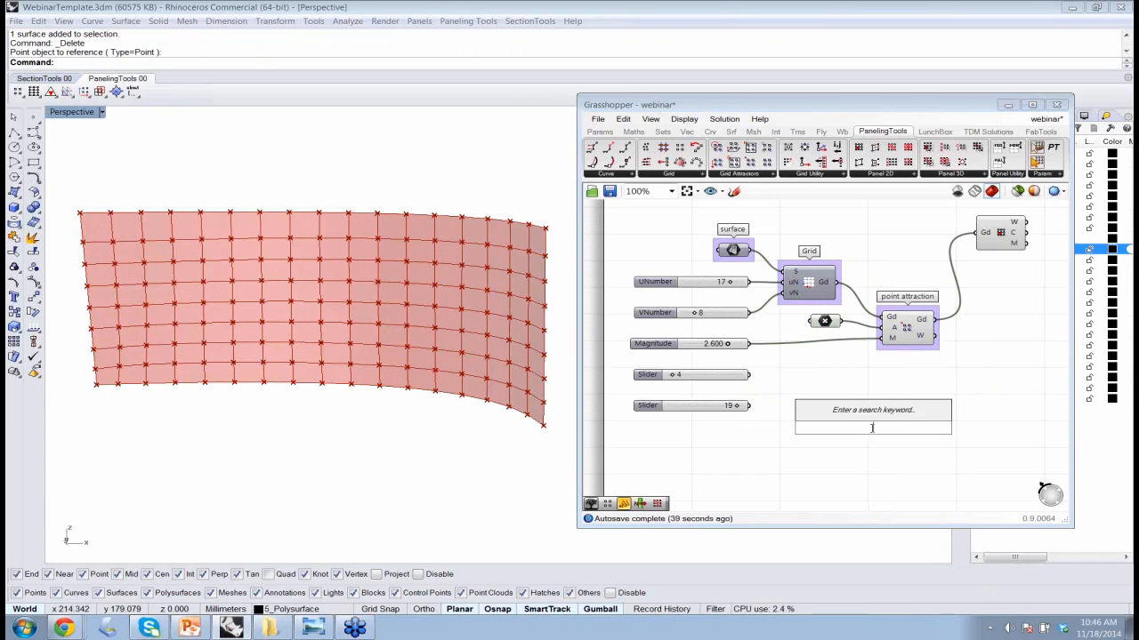
pyautogui.write('h')
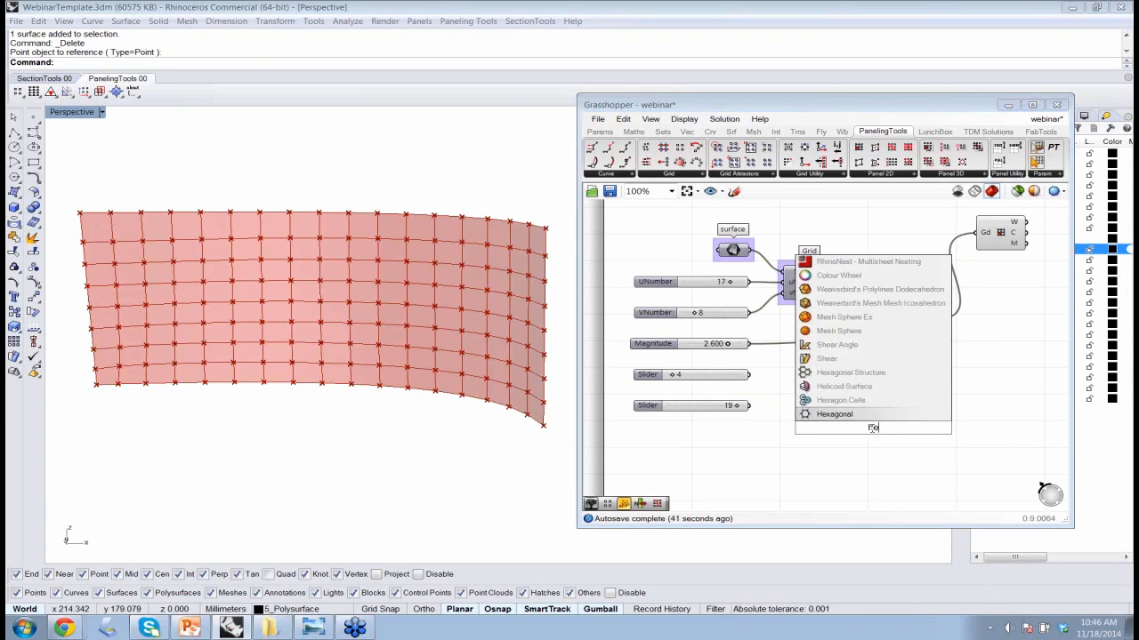
pyautogui.press('BackSpace')
pyautogui.write('pol')
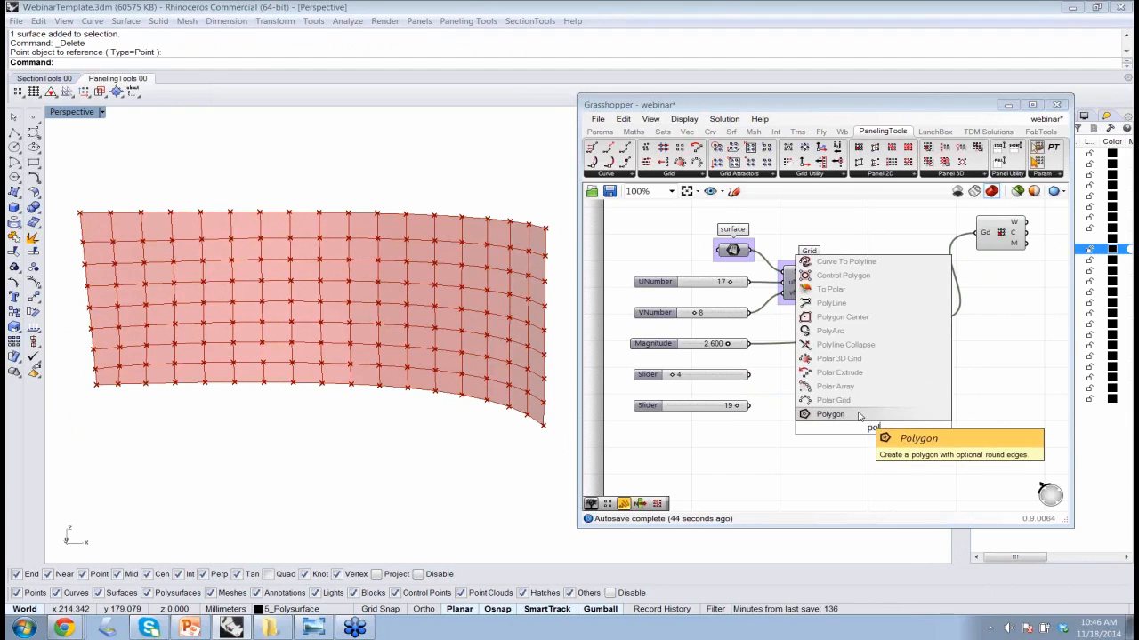
pyautogui.click(862, 415)
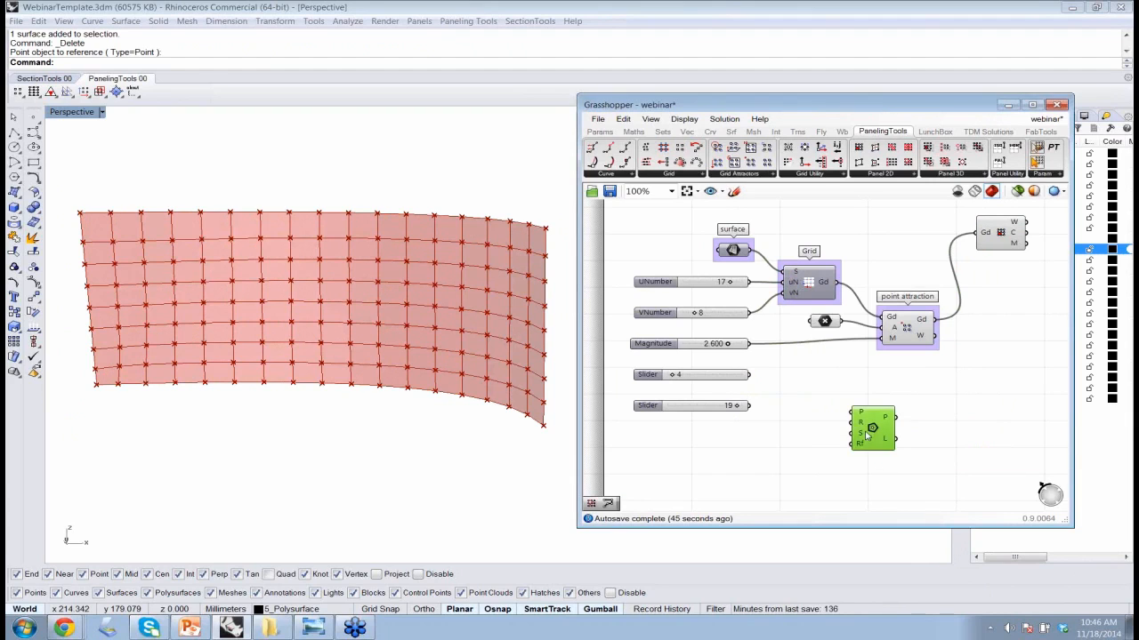
# Step: Wire the last two sliders to the S inputs of two stacked Polygon components, with the second slider set to 17
pyautogui.moveTo(750, 375); pyautogui.dragTo(829, 442)
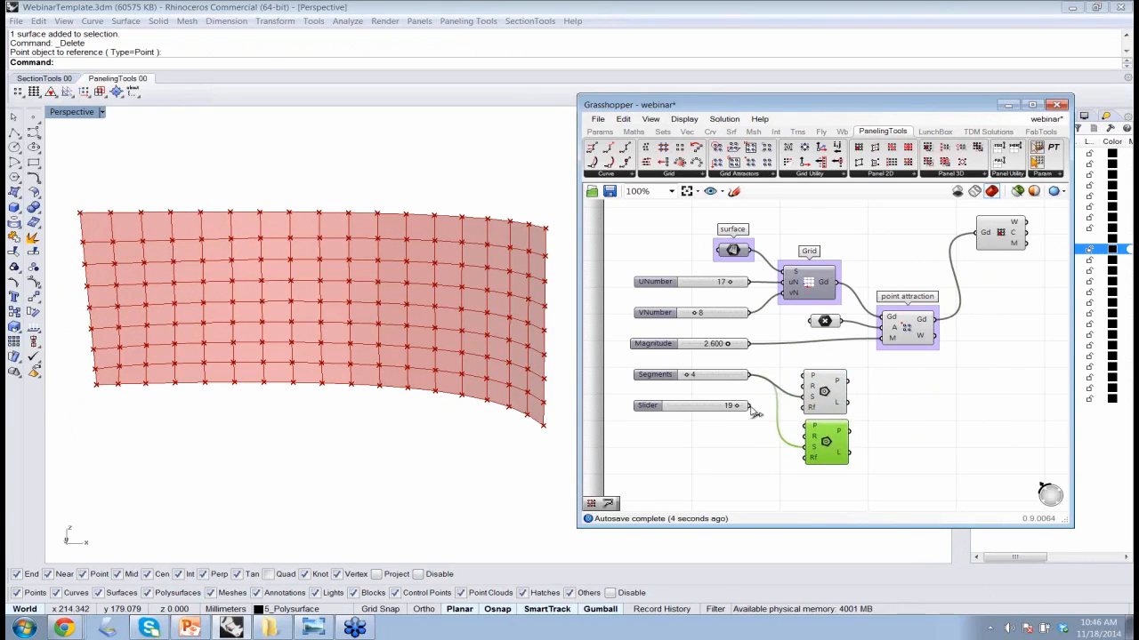
pyautogui.moveTo(752, 408); pyautogui.dragTo(803, 452)
pyautogui.click(692, 376)
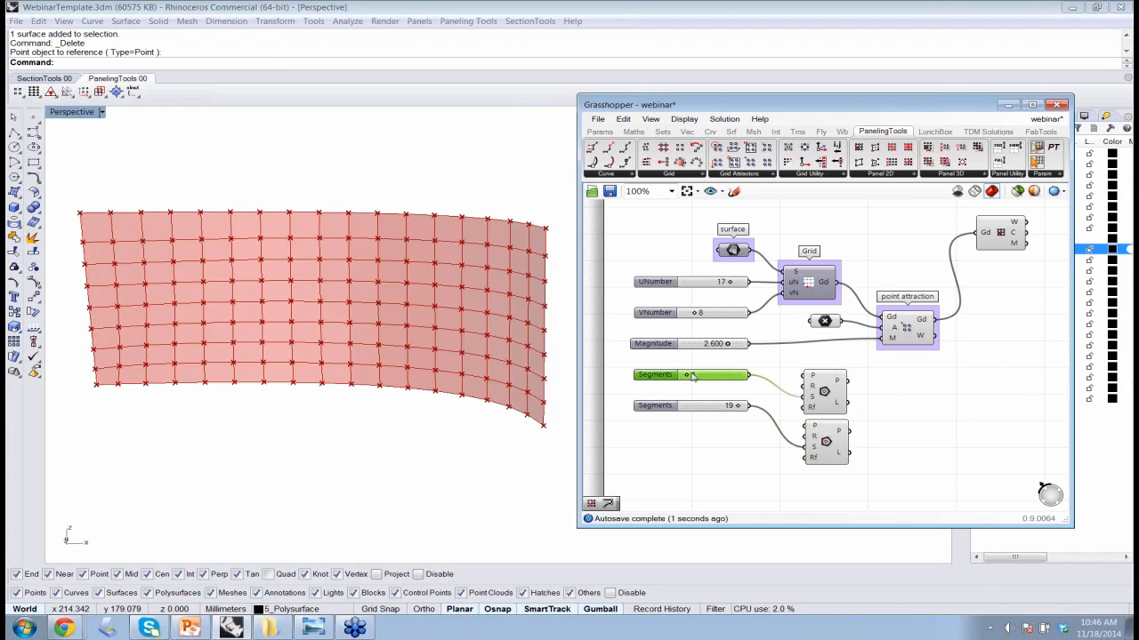
pyautogui.click(831, 401)
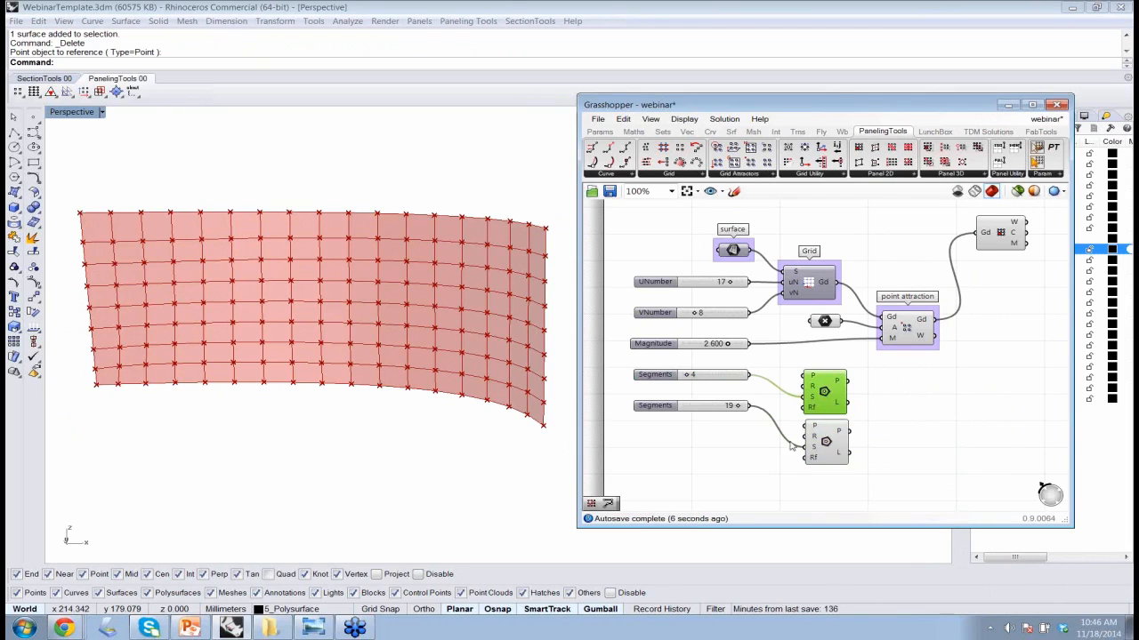
pyautogui.moveTo(737, 407); pyautogui.dragTo(713, 413)
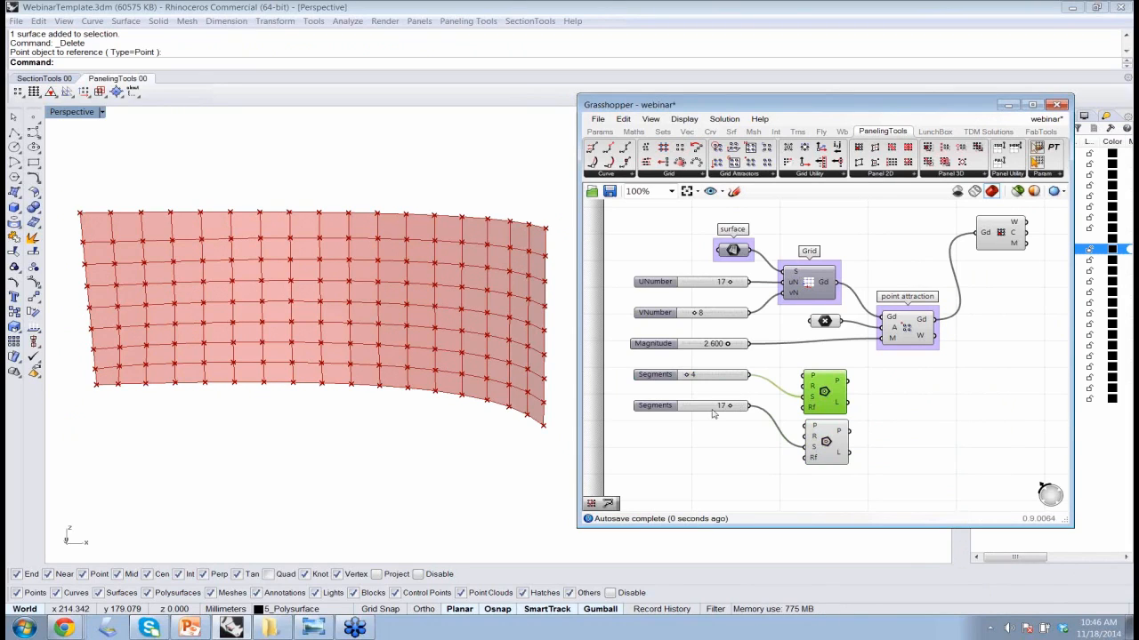
pyautogui.click(899, 418)
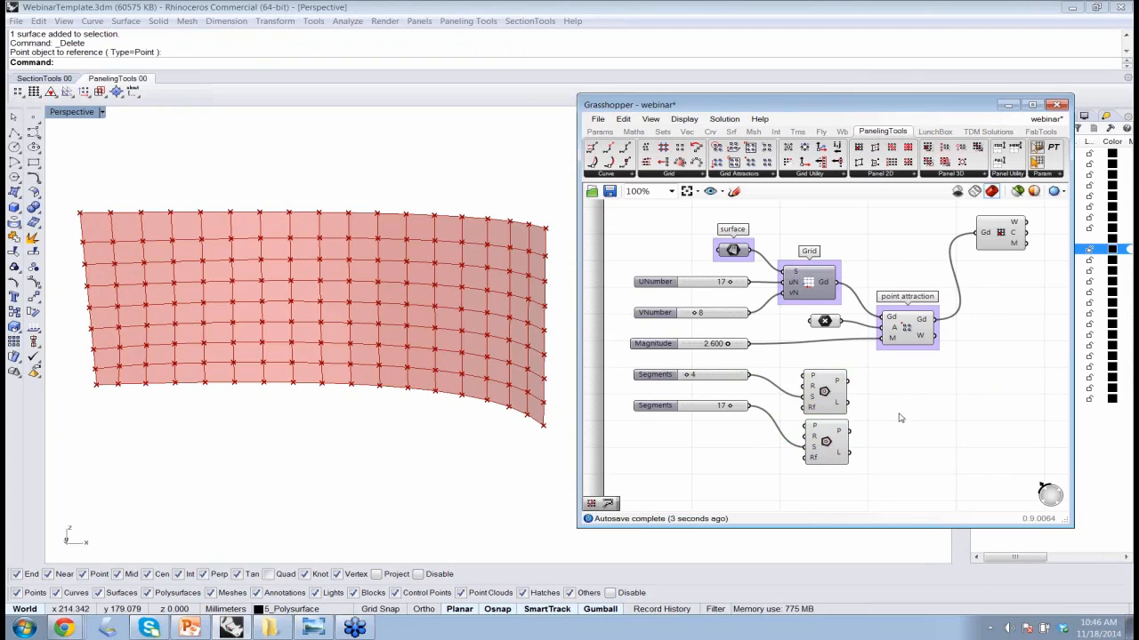
# Step: Add a PanelingTools Morph 2D Mean component and place it beyond the polygons, below the point attraction output
pyautogui.click(882, 174)
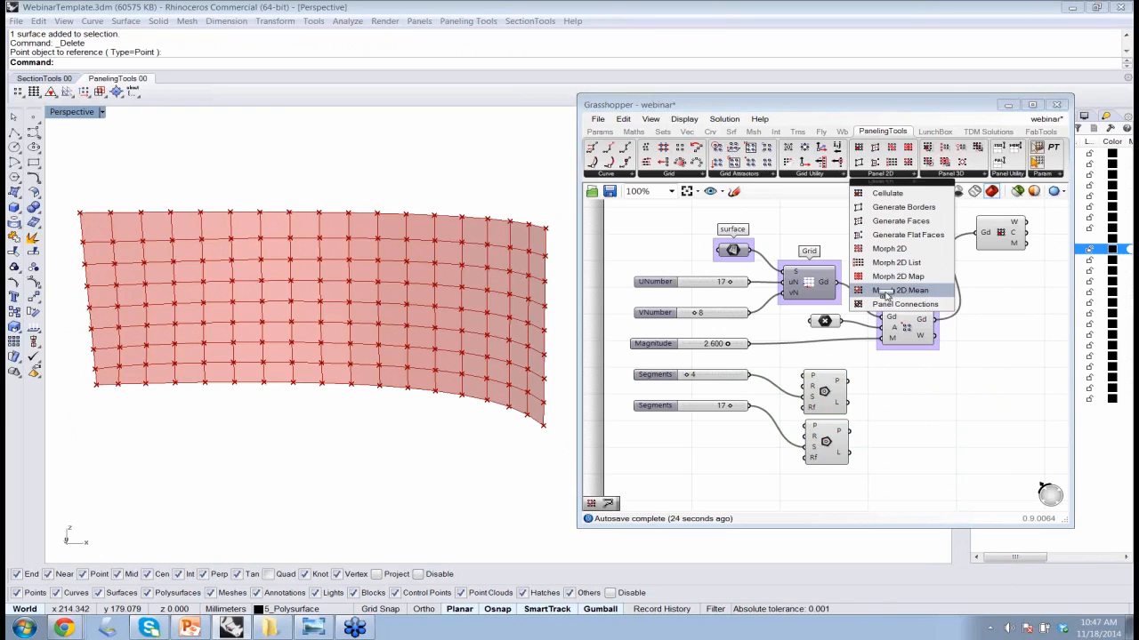
pyautogui.click(886, 294)
pyautogui.click(986, 410)
pyautogui.moveTo(986, 410)
pyautogui.mouseDown()
pyautogui.moveTo(989, 390)
pyautogui.moveTo(998, 395)
pyautogui.mouseUp()
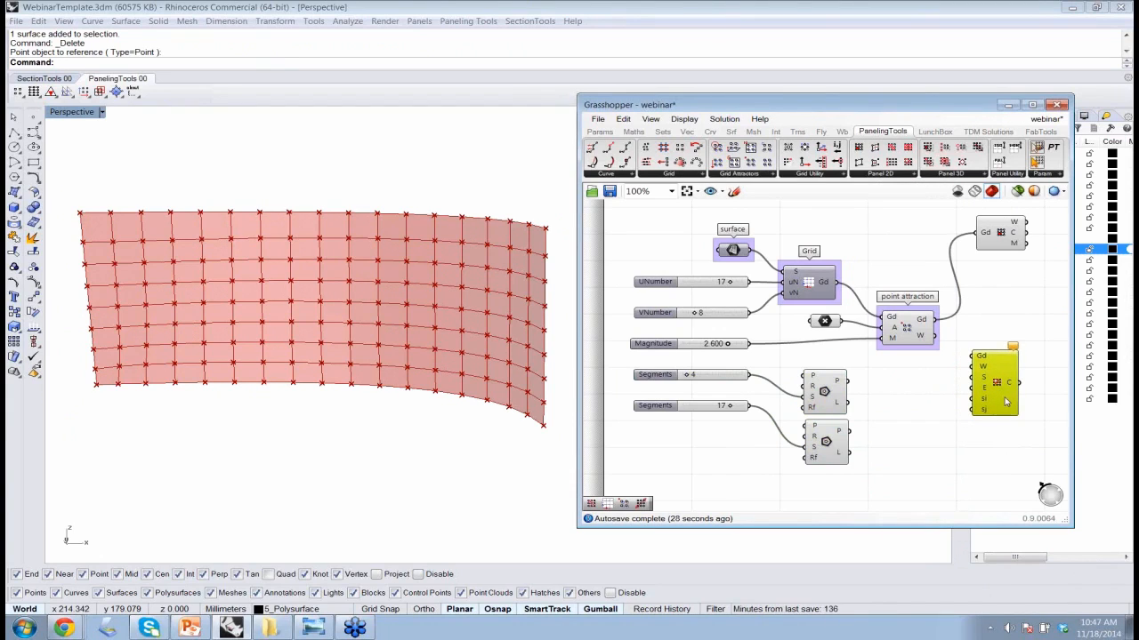
# Step: Group the Morph 2D Mean component and name the group "variable mean paneling"
pyautogui.hotkey('ctrl', 'g')
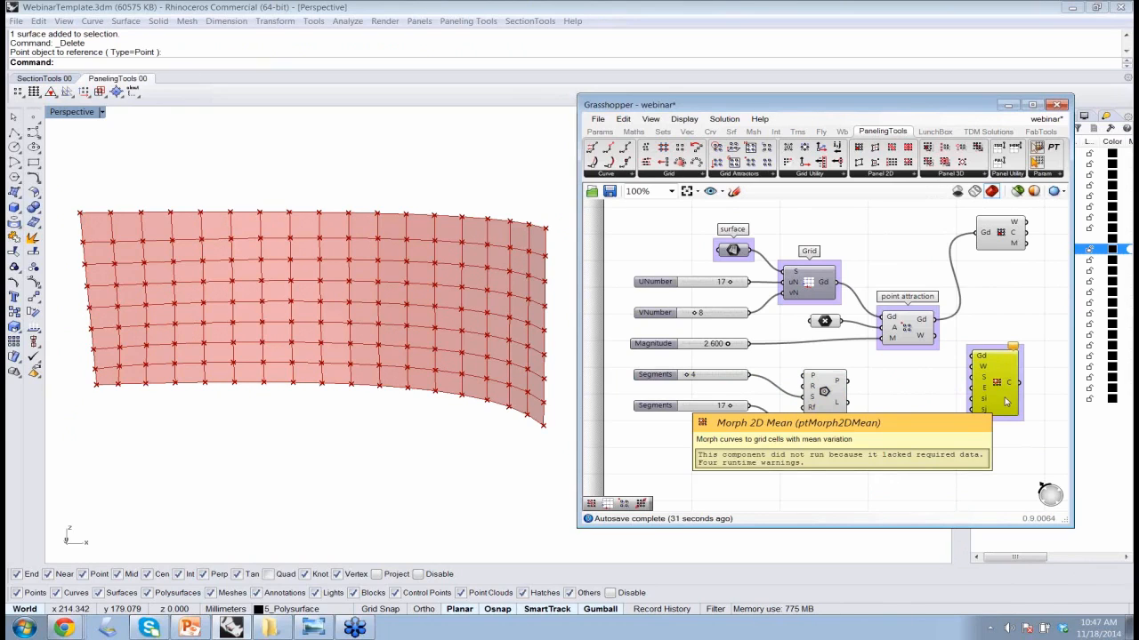
pyautogui.rightClick(999, 350)
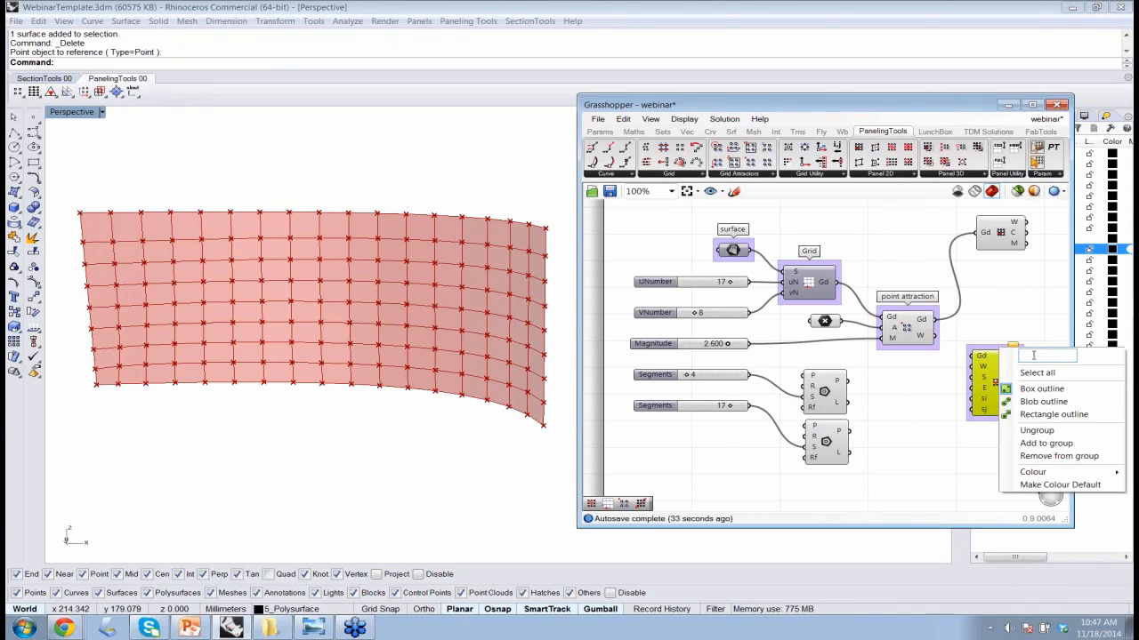
pyautogui.write('variable')
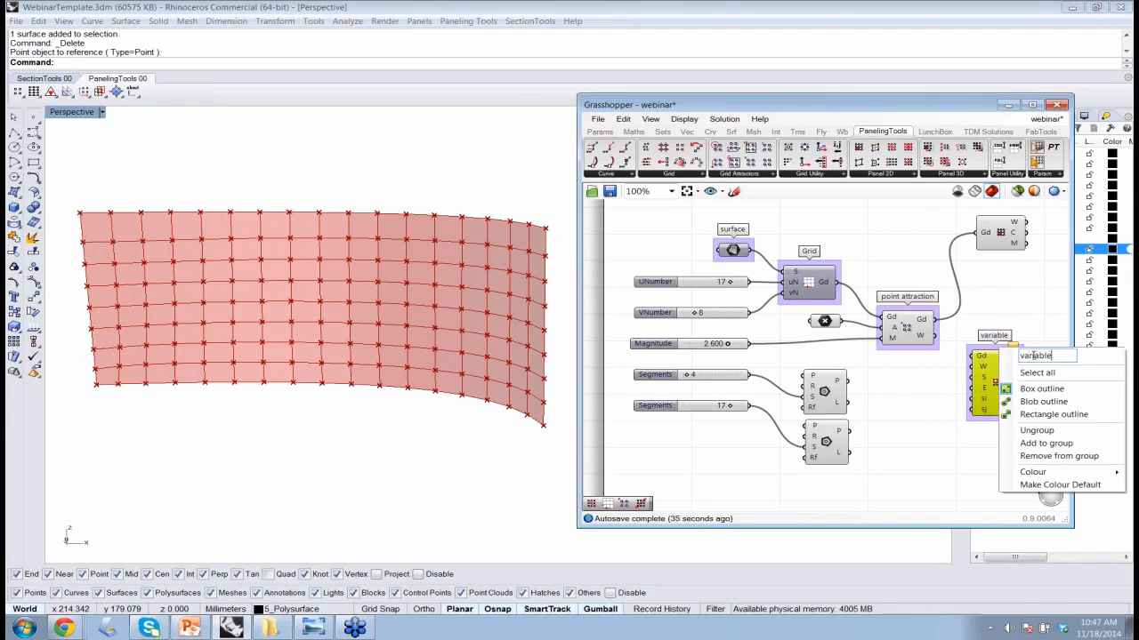
pyautogui.write(' mean panel')
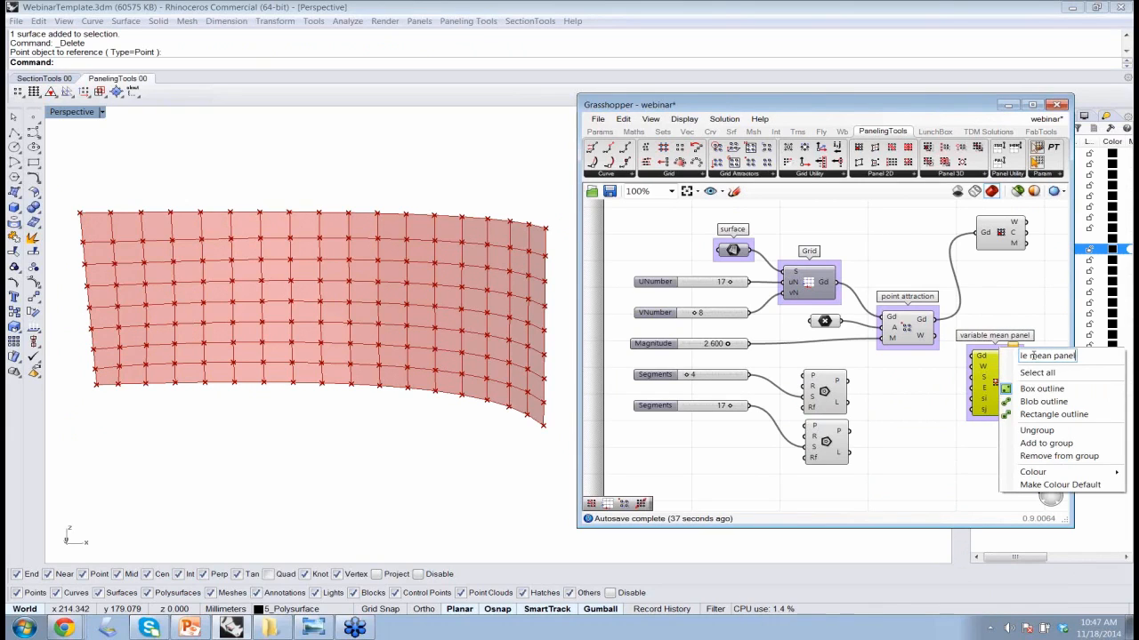
pyautogui.write('ing')
pyautogui.click(953, 436)
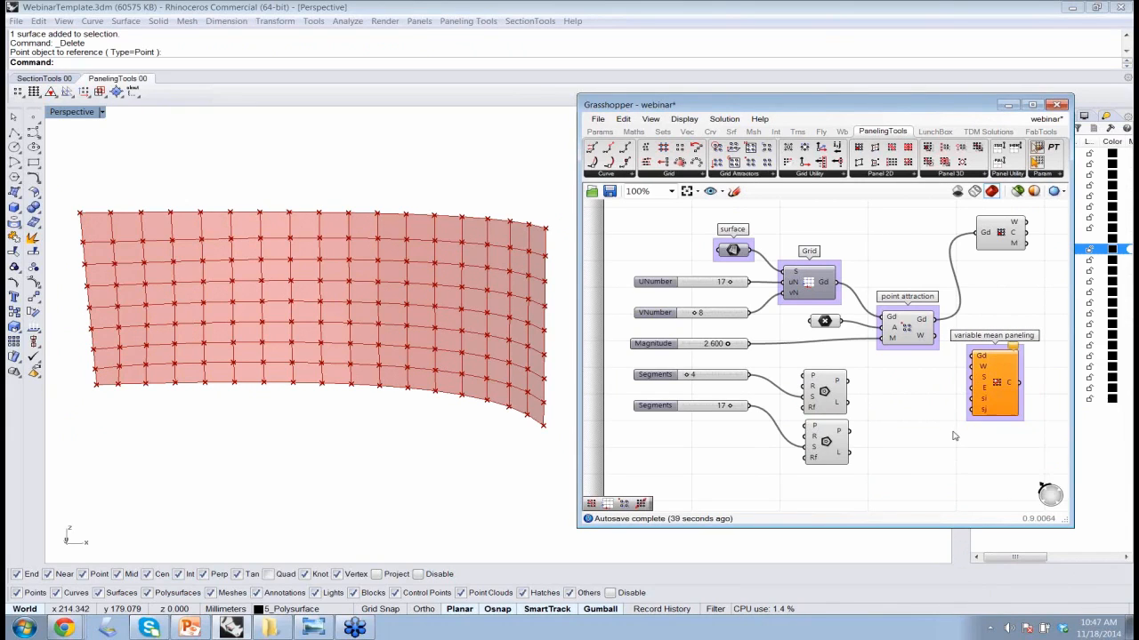
# Step: Connect the attractor's Gd and W outputs and the two polygons' P outputs to Morph 2D Mean's Gd, W, S and E inputs
pyautogui.moveTo(930, 320); pyautogui.dragTo(970, 358)
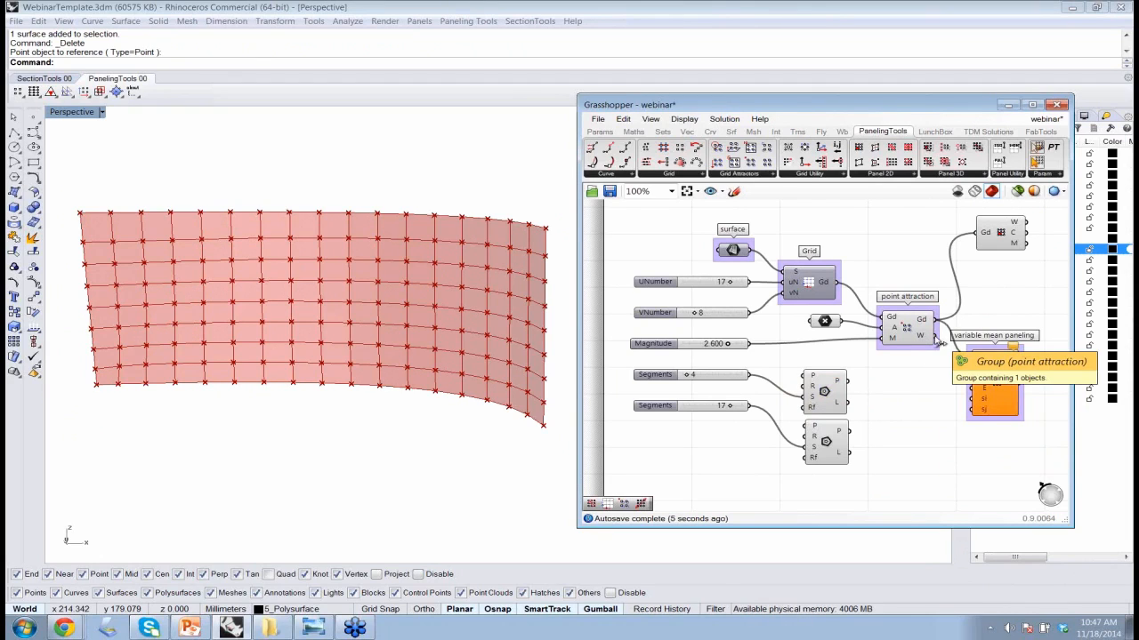
pyautogui.moveTo(938, 343); pyautogui.dragTo(969, 365)
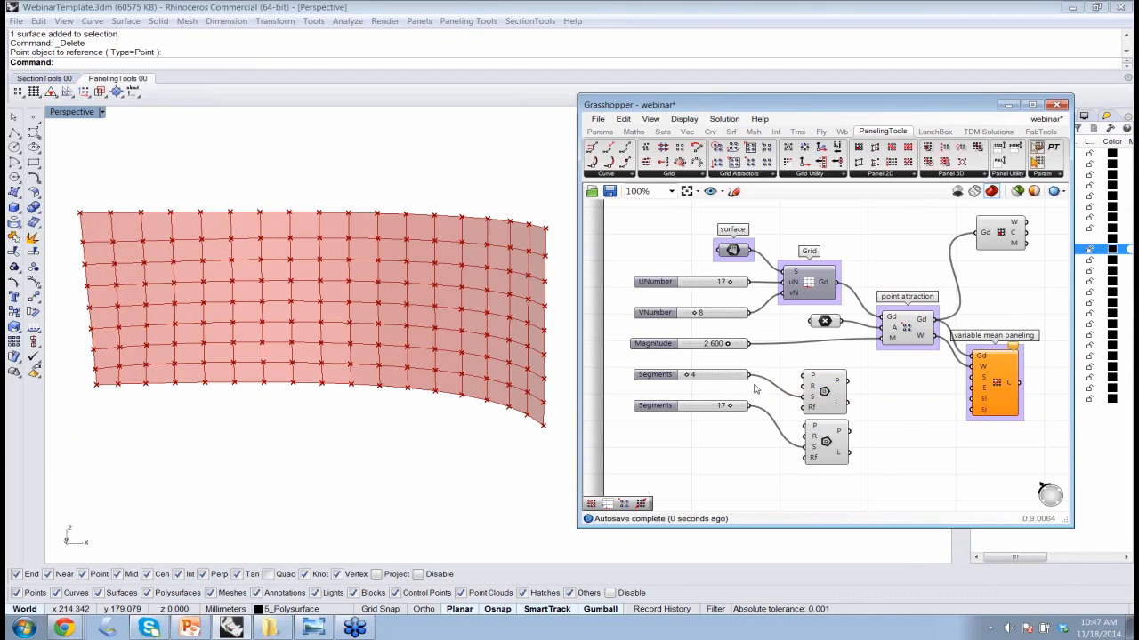
pyautogui.moveTo(847, 381); pyautogui.dragTo(972, 383)
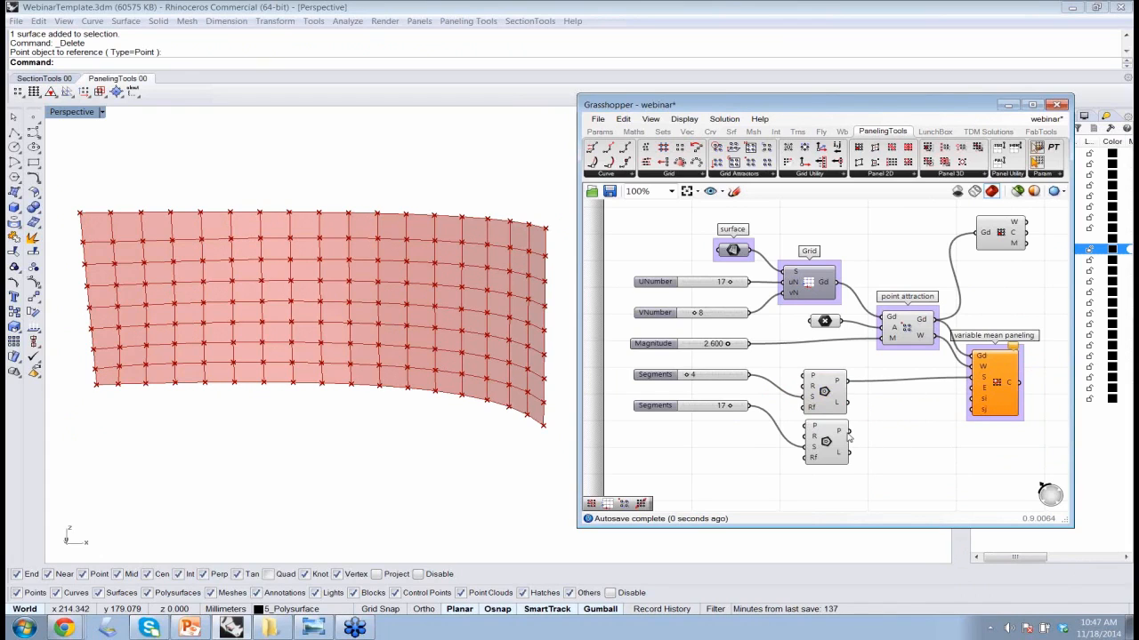
pyautogui.moveTo(849, 433); pyautogui.dragTo(971, 388)
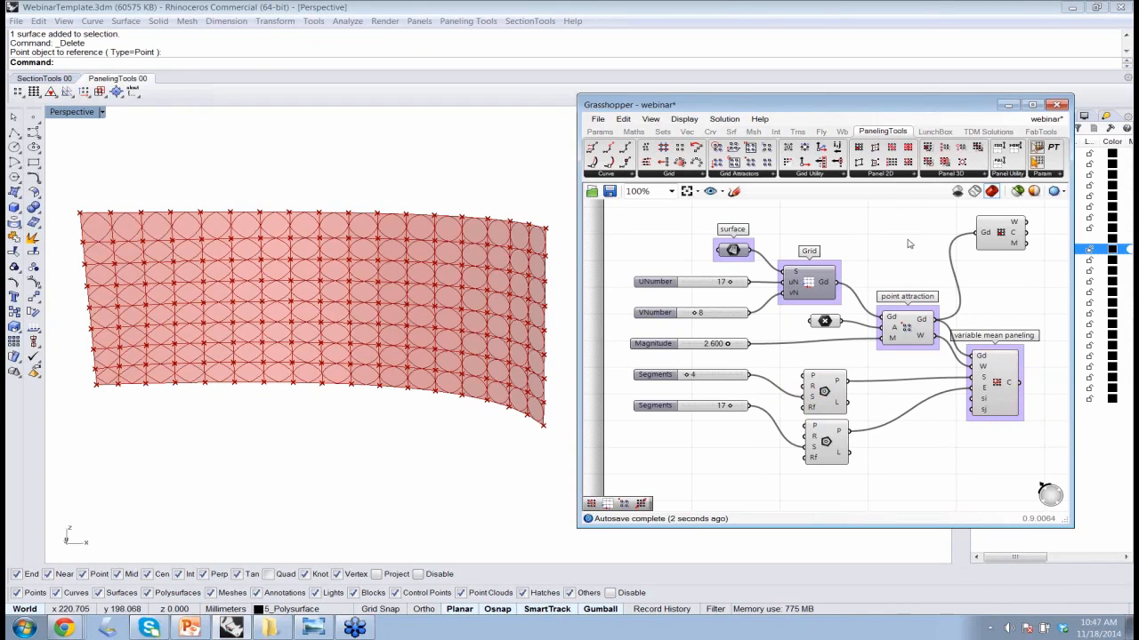
# Step: Delete the Cellulate component and highlight the Morph 2D Mean curves to examine them in the Perspective viewport
pyautogui.click(999, 236)
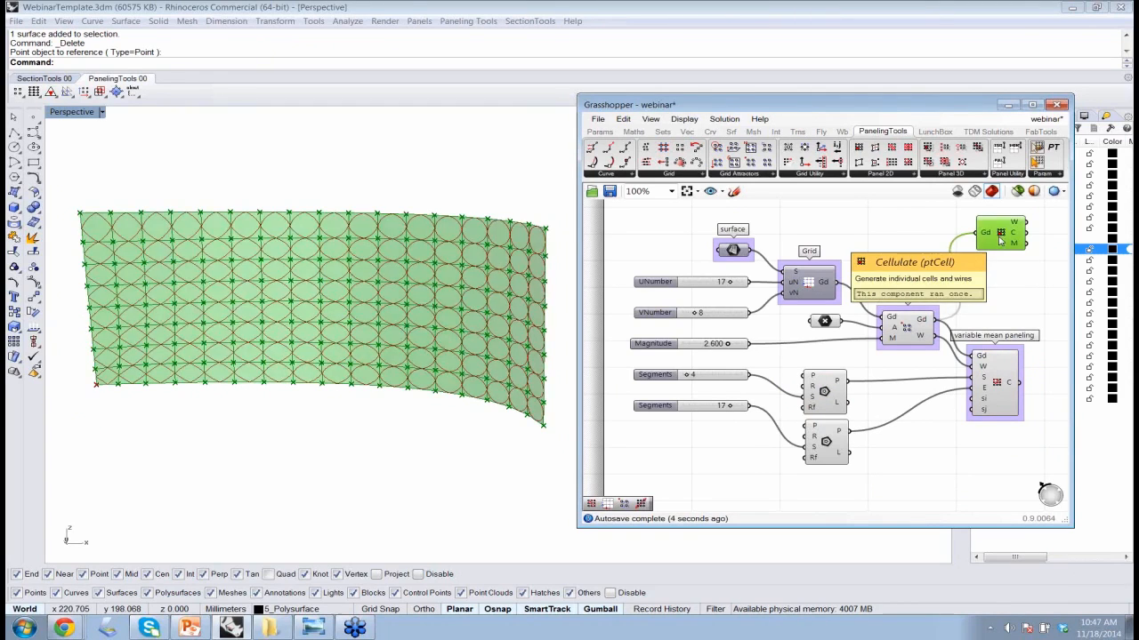
pyautogui.press('Delete')
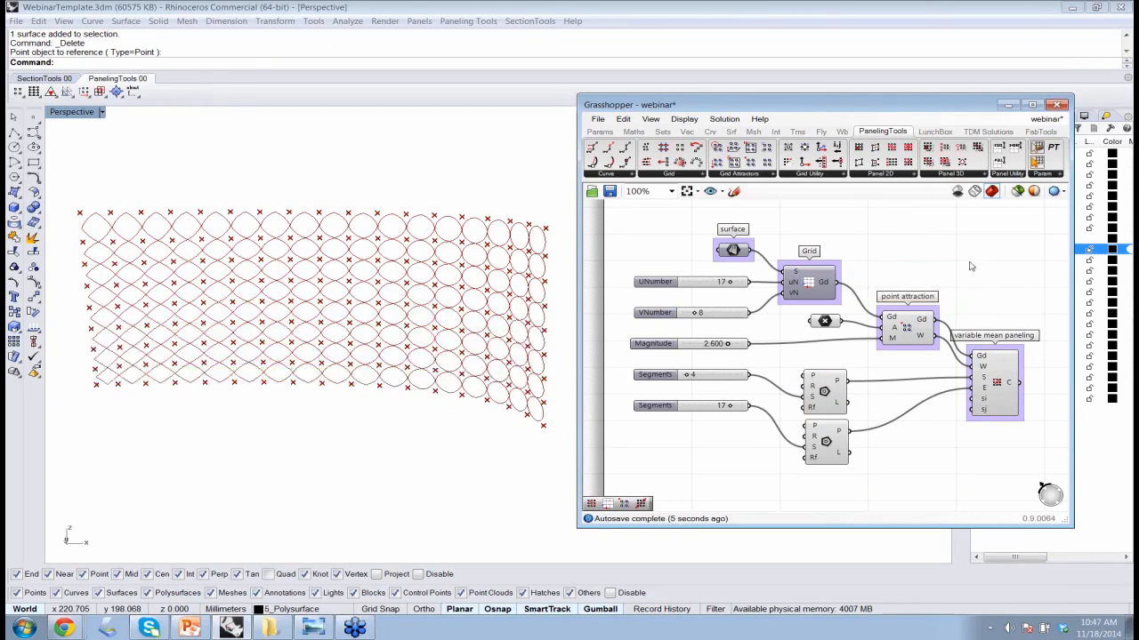
pyautogui.click(994, 385)
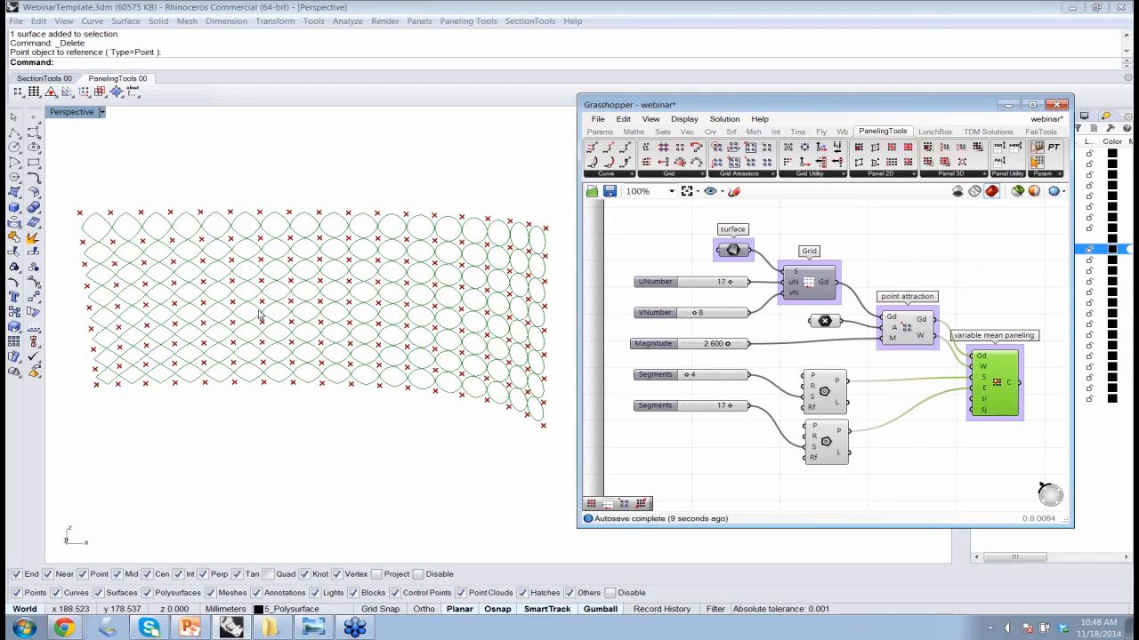
pyautogui.scroll(1, 266, 316)
pyautogui.moveTo(269, 316)
pyautogui.mouseDown(button='right')
pyautogui.moveTo(328, 323)
pyautogui.moveTo(311, 327)
pyautogui.moveTo(297, 311)
pyautogui.moveTo(246, 338)
pyautogui.moveTo(276, 329)
pyautogui.mouseUp(button='right')
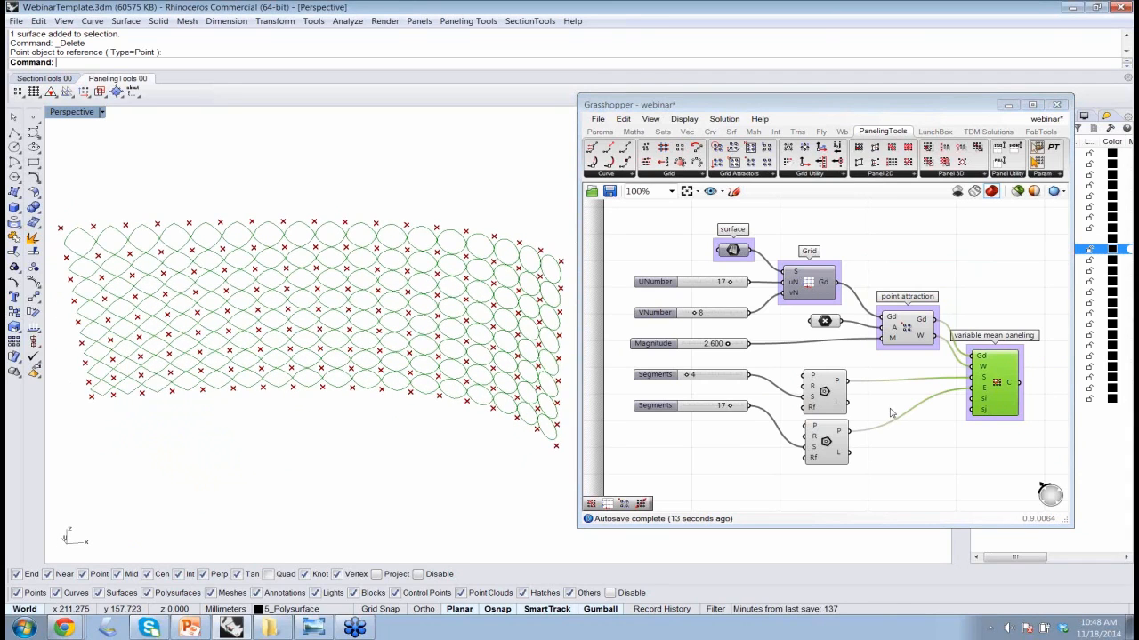
# Step: Set the UNumber slider to 11 and the Magnitude slider to 1.100
pyautogui.click(729, 282)
pyautogui.moveTo(729, 283); pyautogui.dragTo(709, 283)
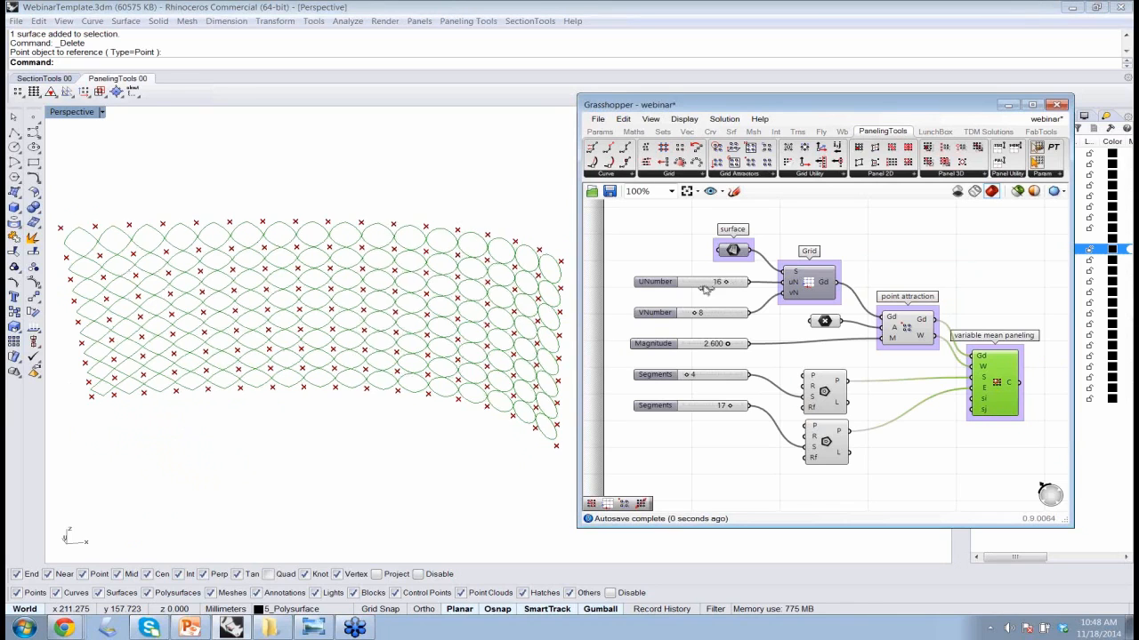
pyautogui.click(725, 347)
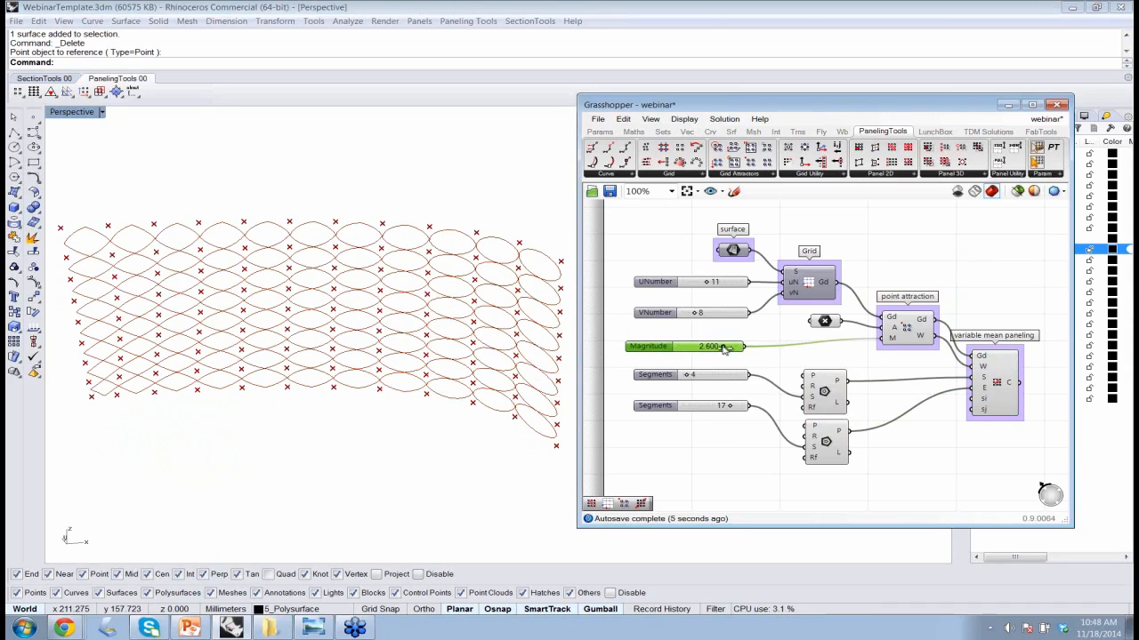
pyautogui.moveTo(730, 348); pyautogui.dragTo(687, 378)
pyautogui.moveTo(690, 377); pyautogui.dragTo(689, 377)
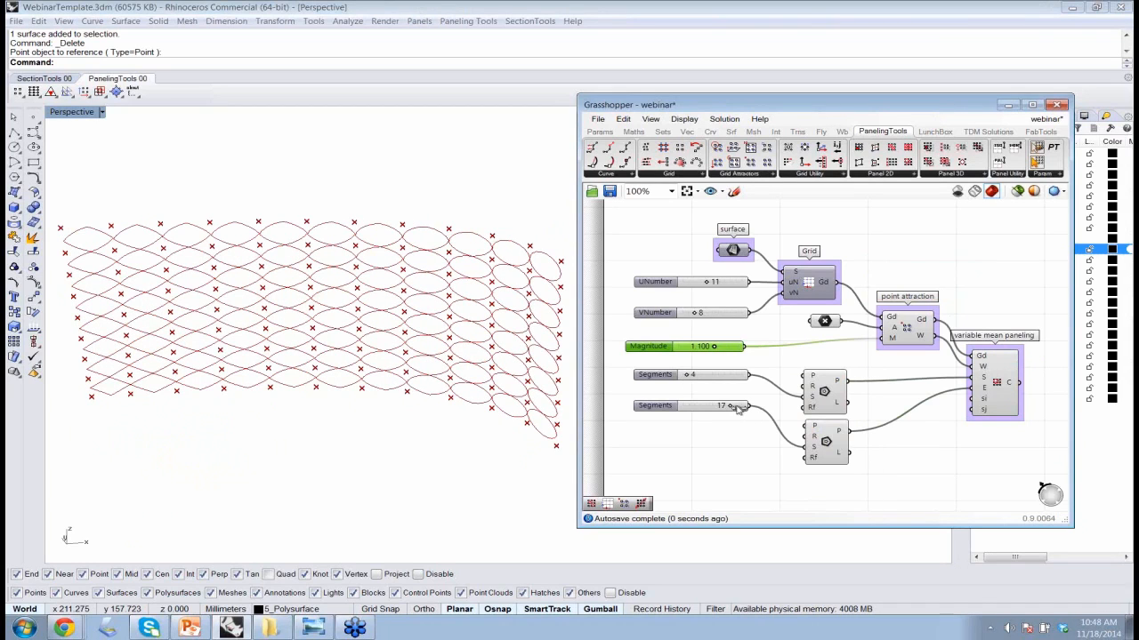
# Step: Set the second polygon's Segments slider to 13 and move the Morph 2D Mean component farther from the polygons
pyautogui.moveTo(737, 408); pyautogui.dragTo(714, 406)
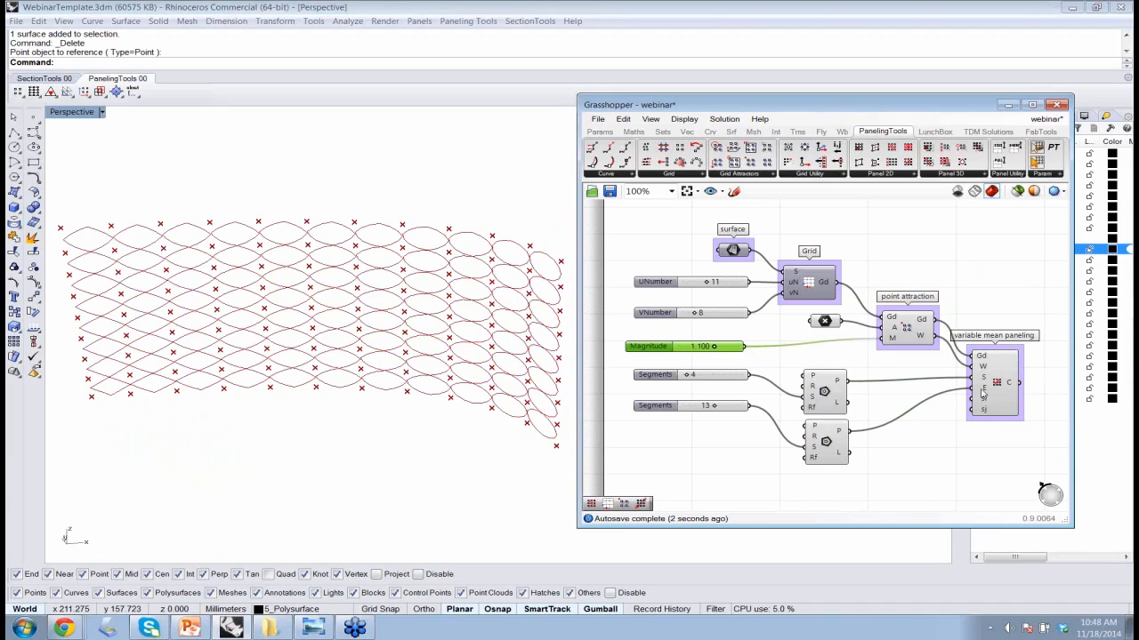
pyautogui.moveTo(989, 393); pyautogui.dragTo(1013, 383)
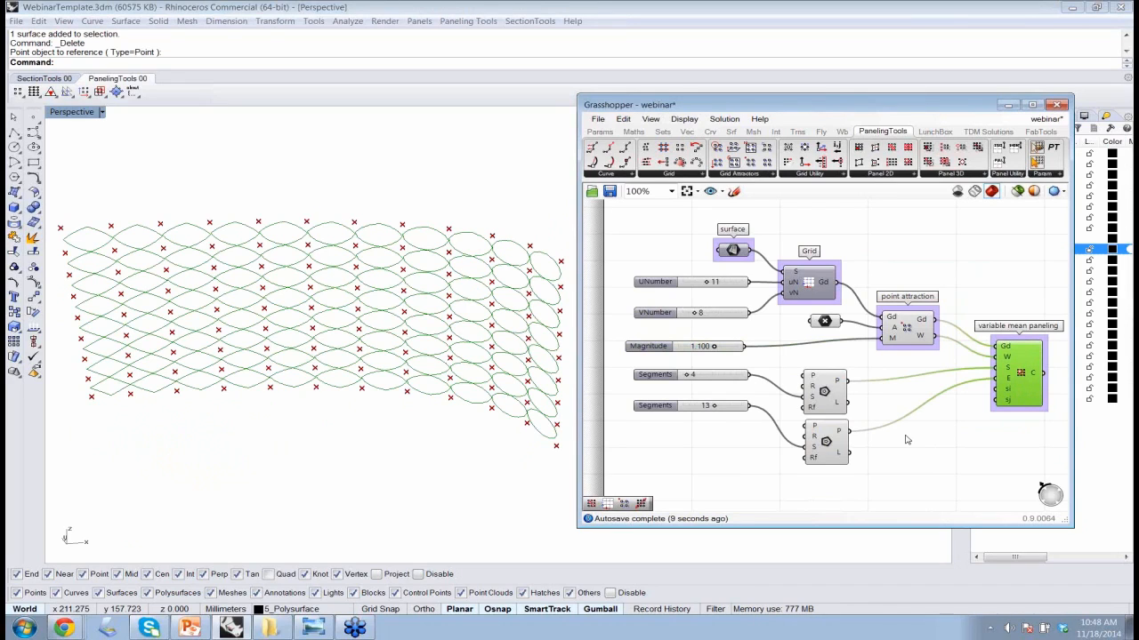
pyautogui.click(906, 440)
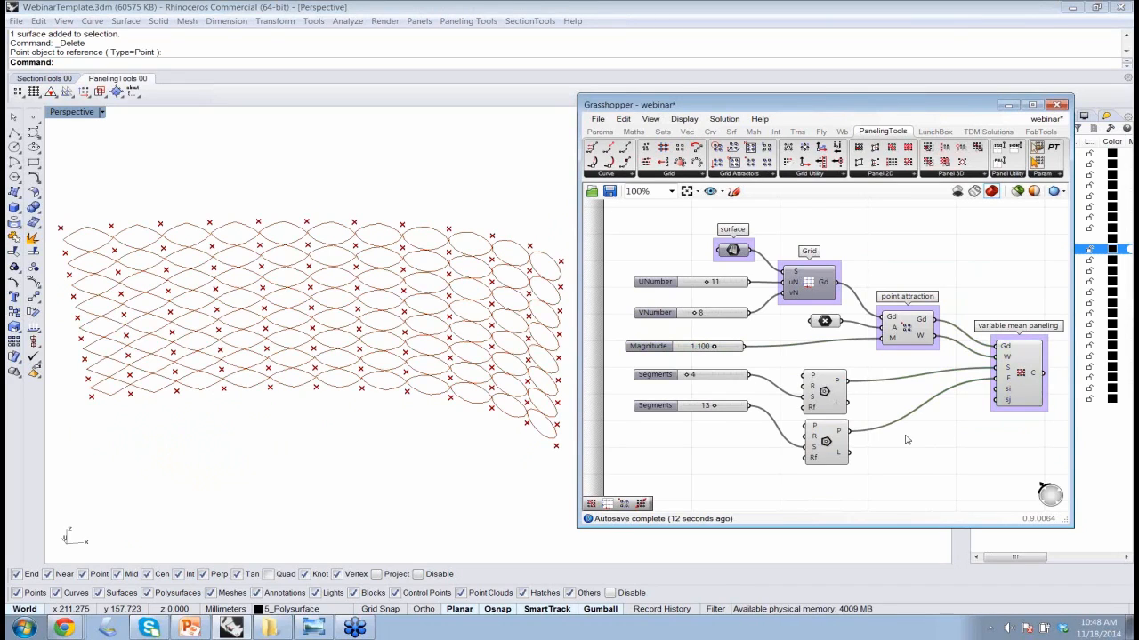